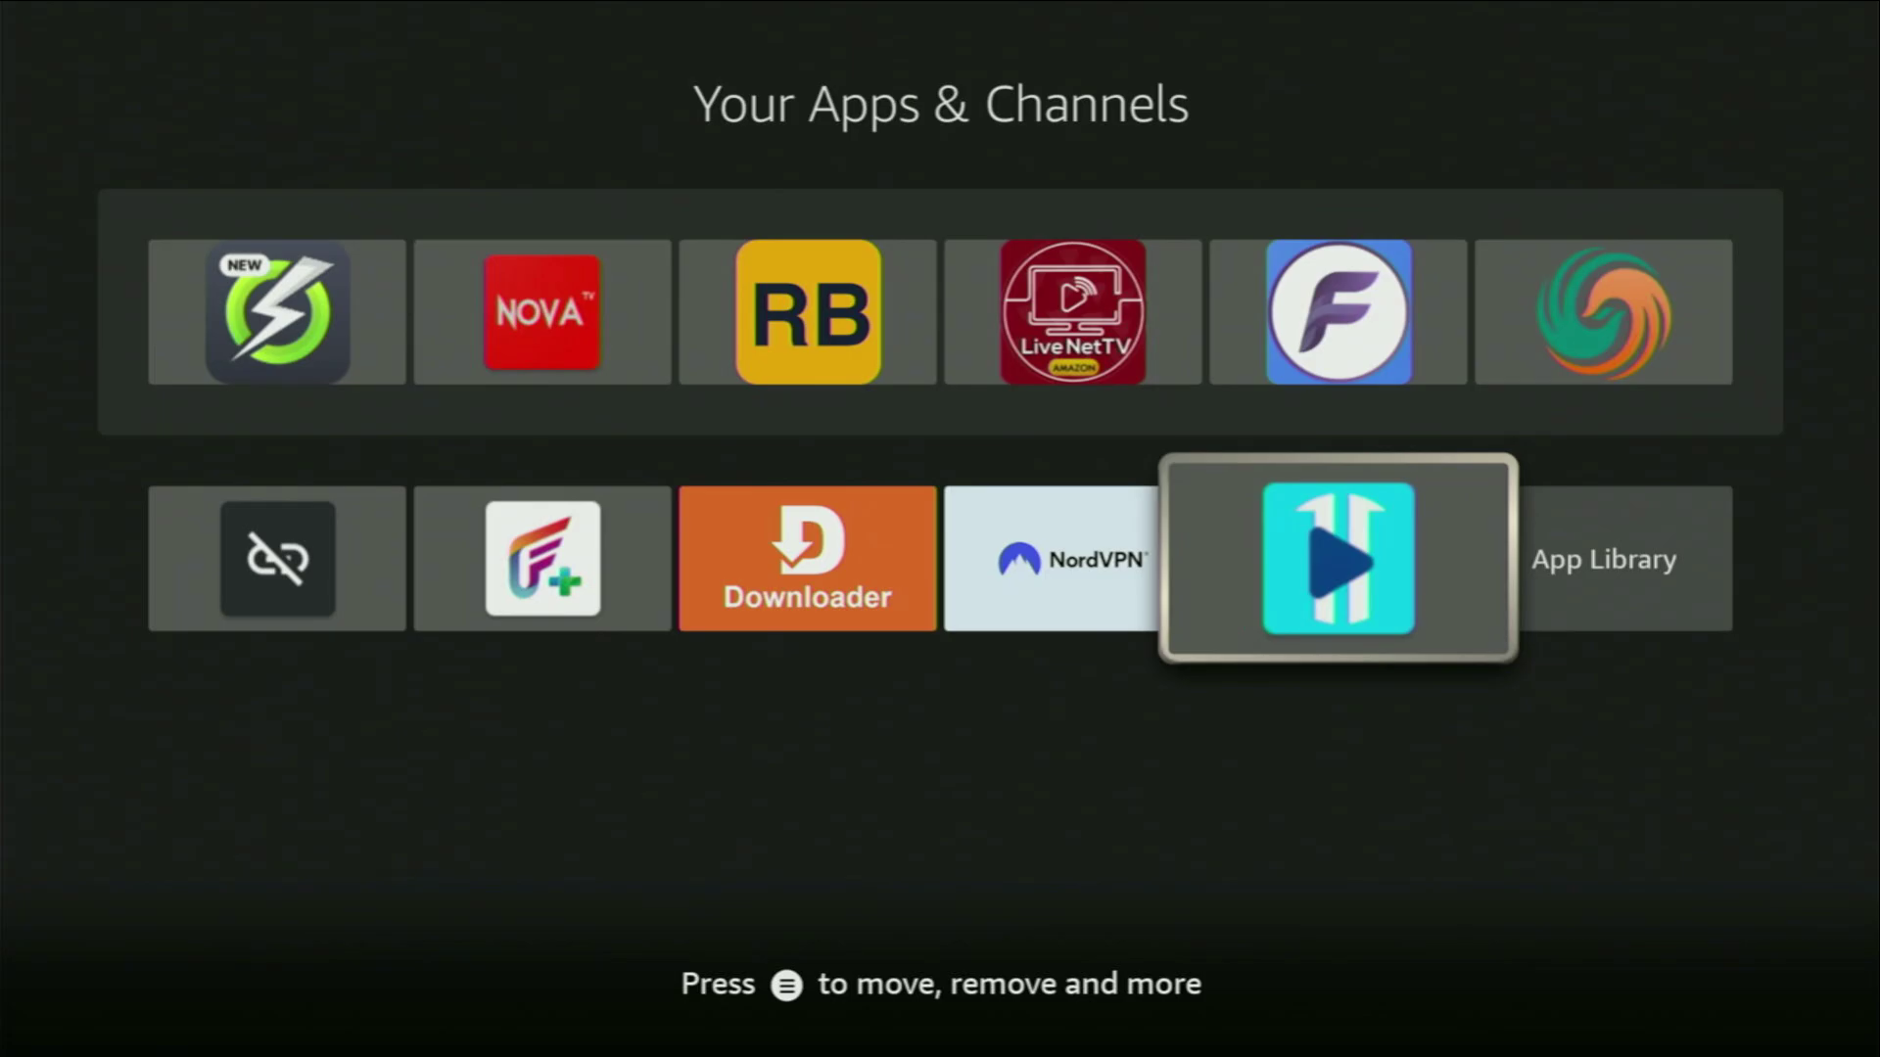
# Open the turquoise play-icon IPTV app and examine its API URL, username and password sign-in fields.
pyautogui.press('Return')
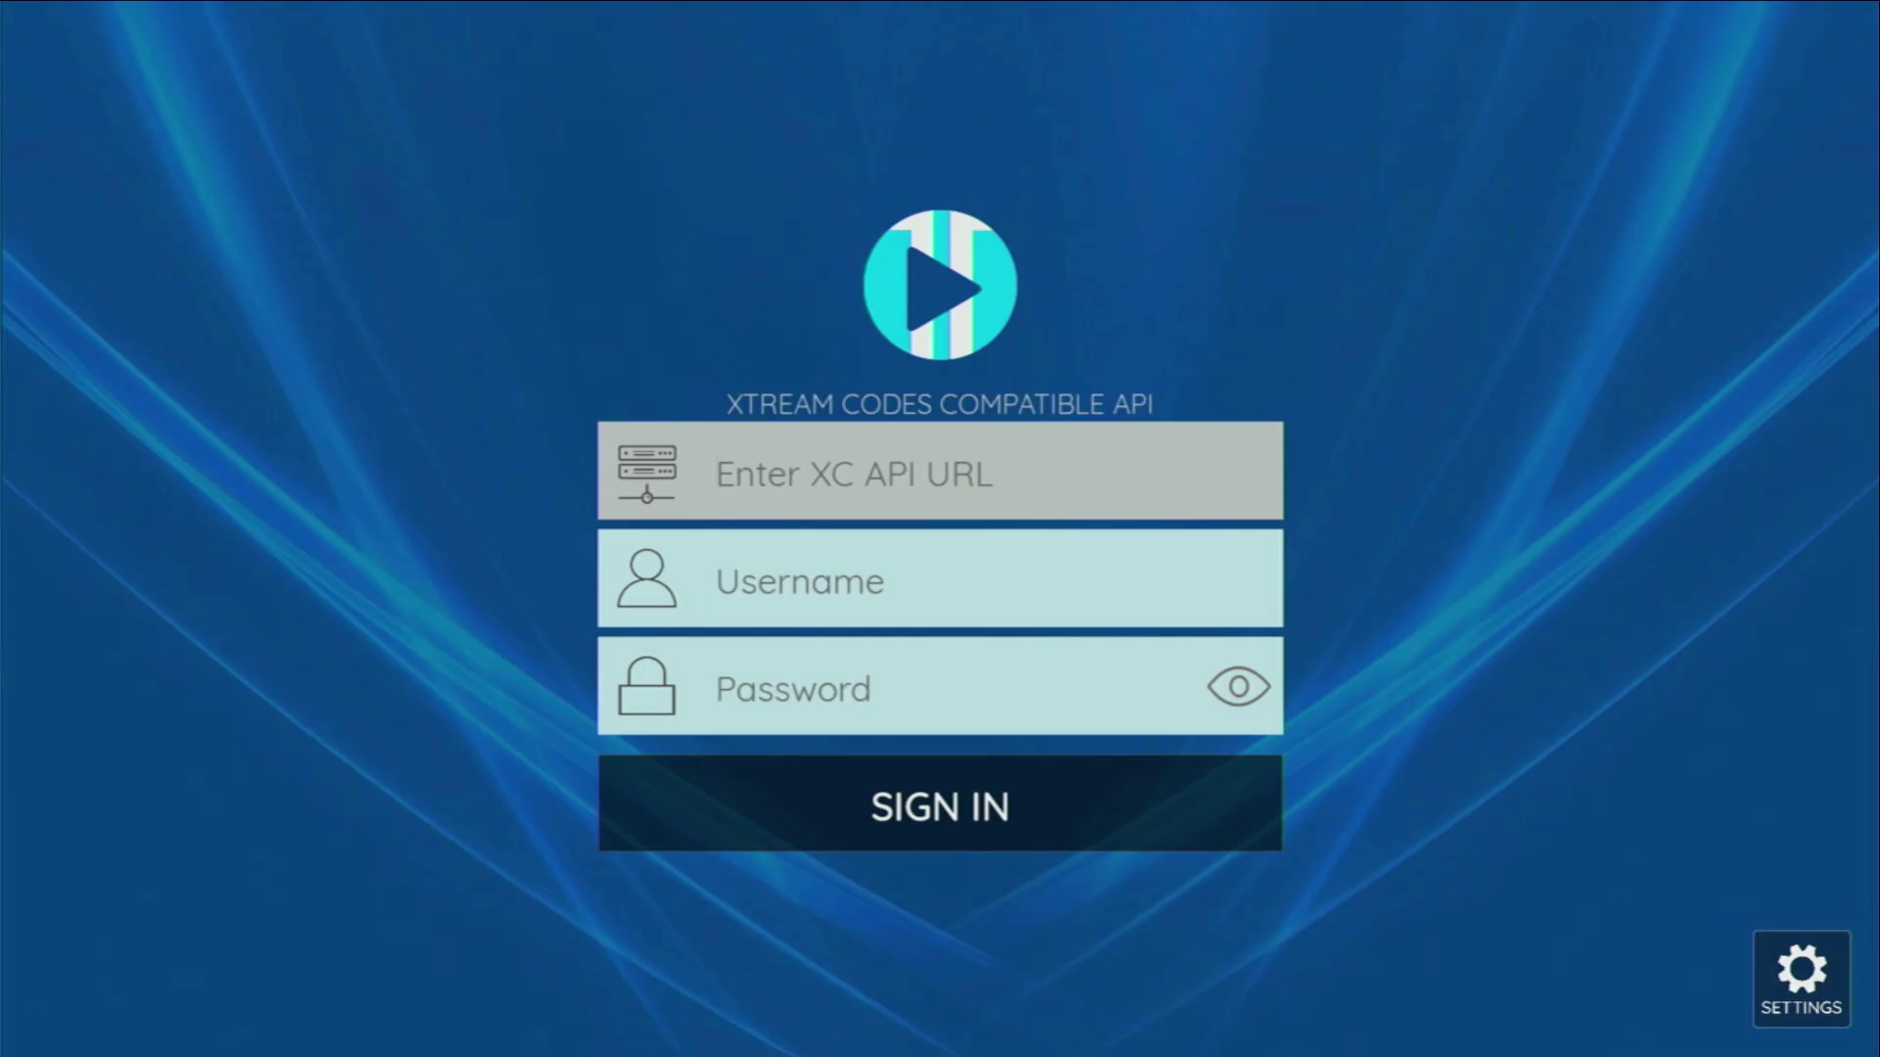
pyautogui.press('Down')
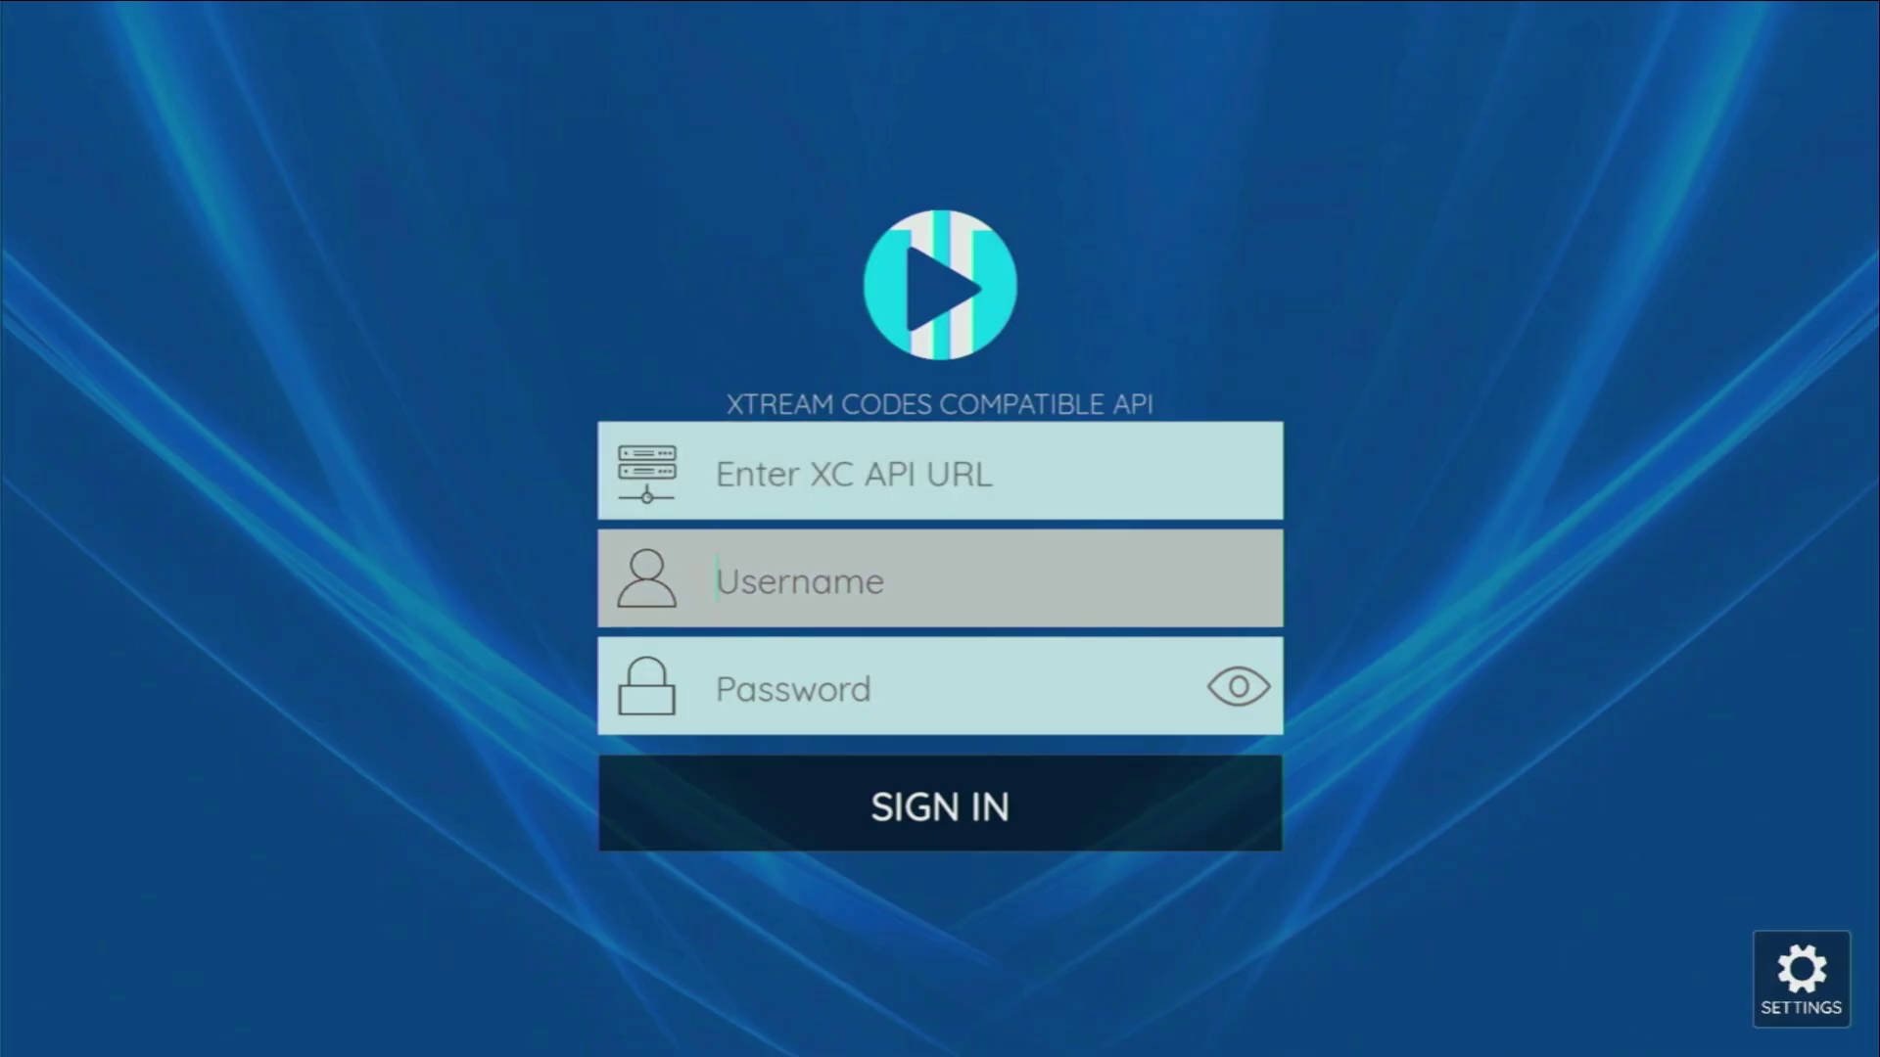
pyautogui.press('Up')
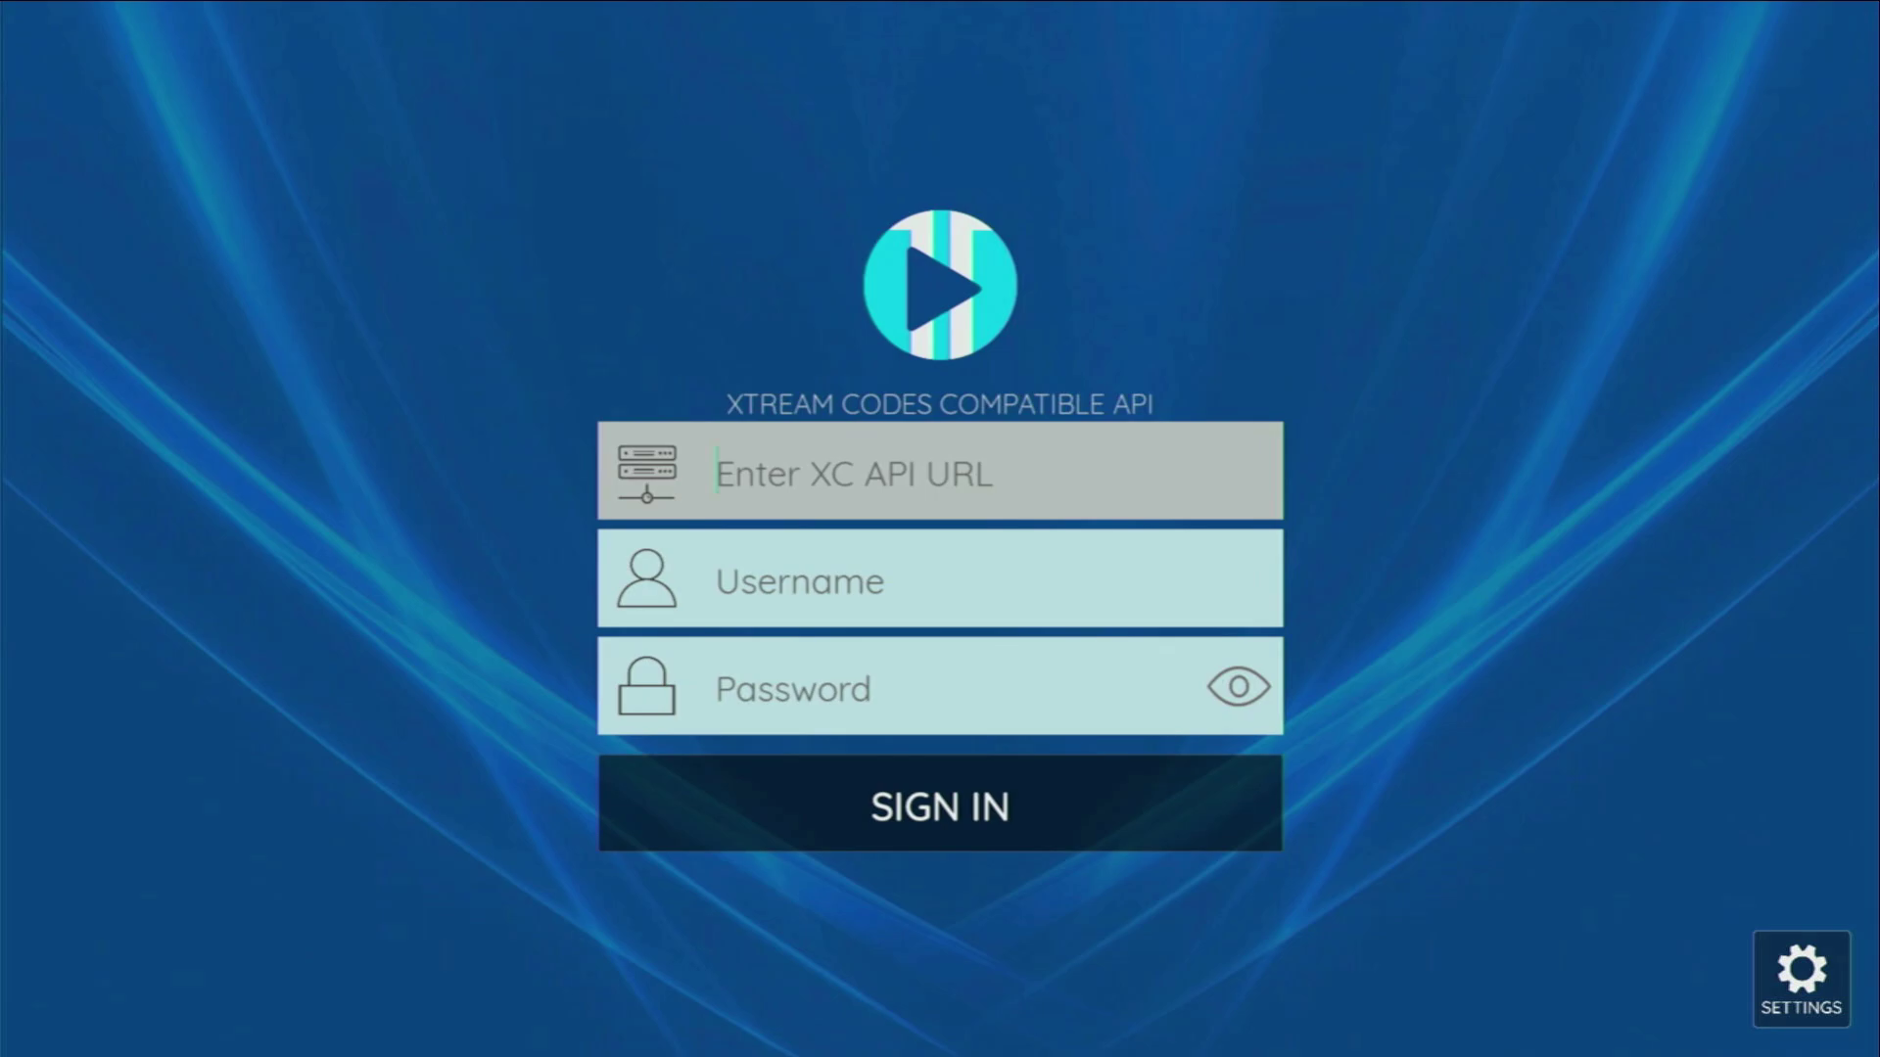
pyautogui.press('Down')
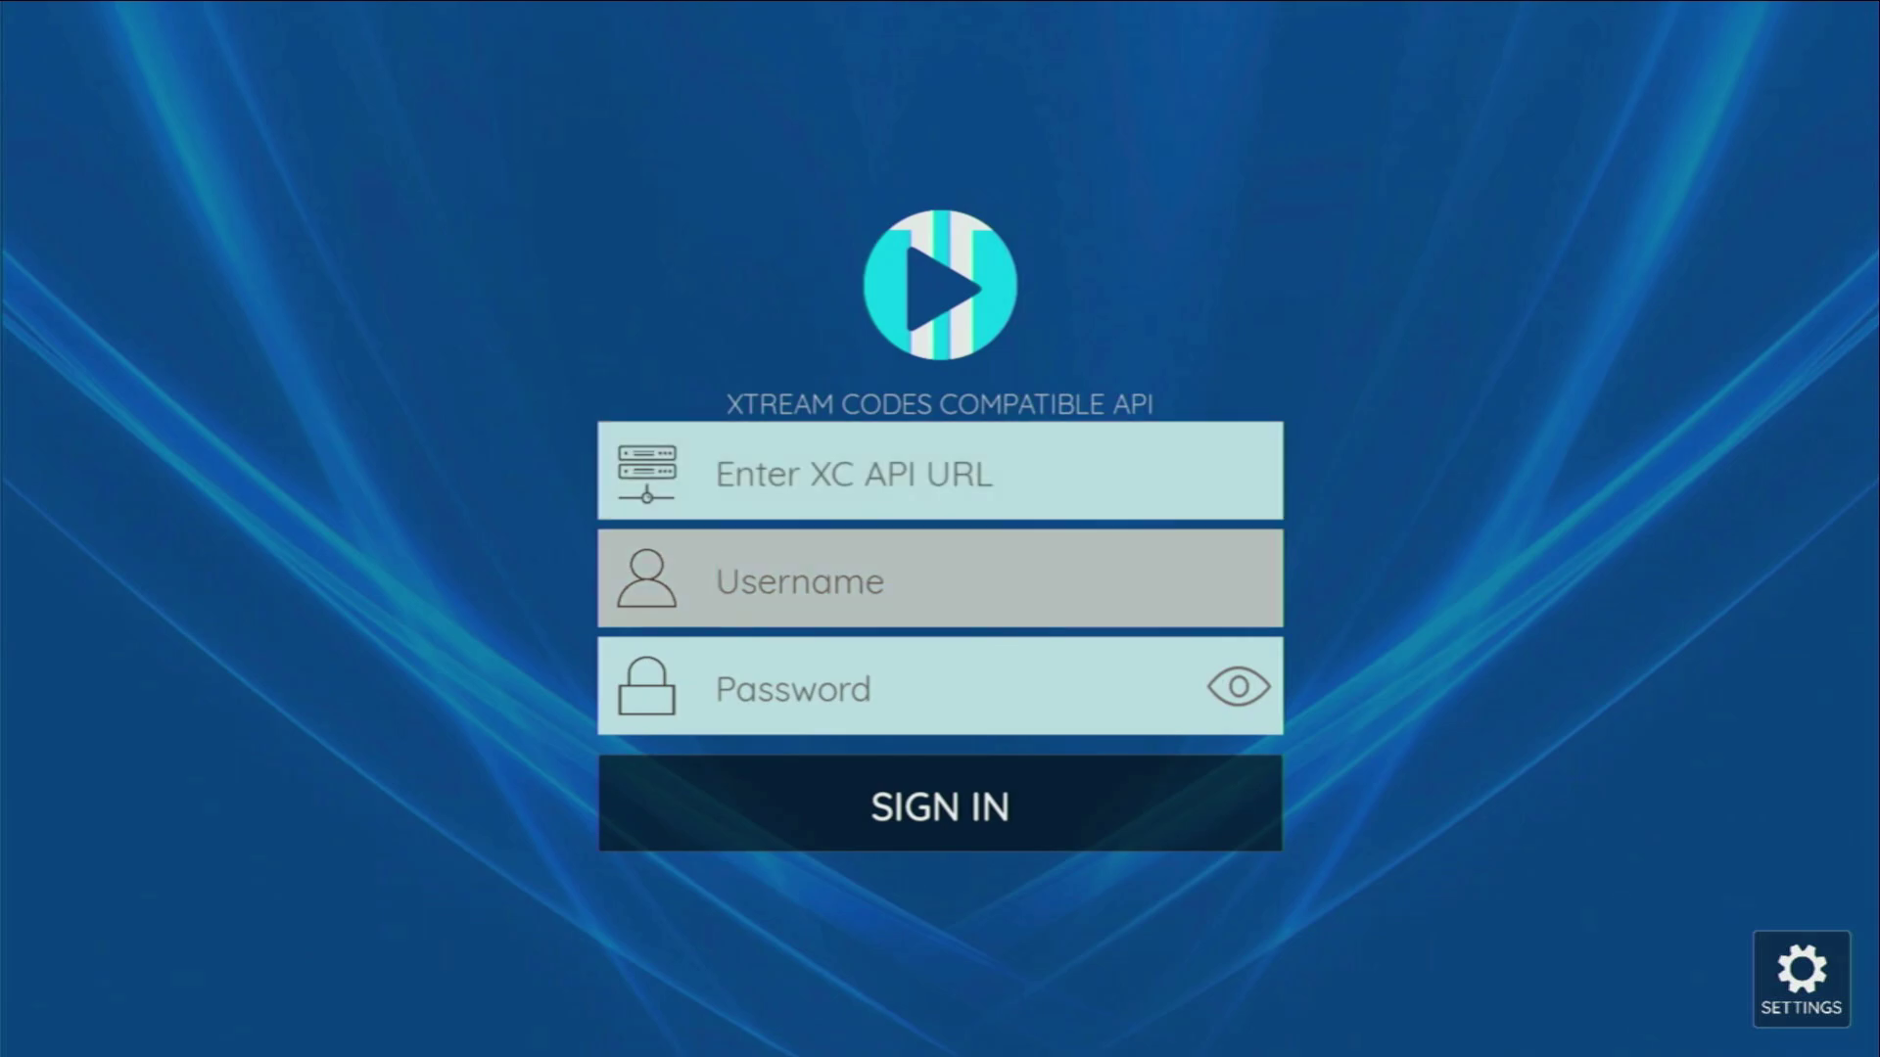
pyautogui.press('Down')
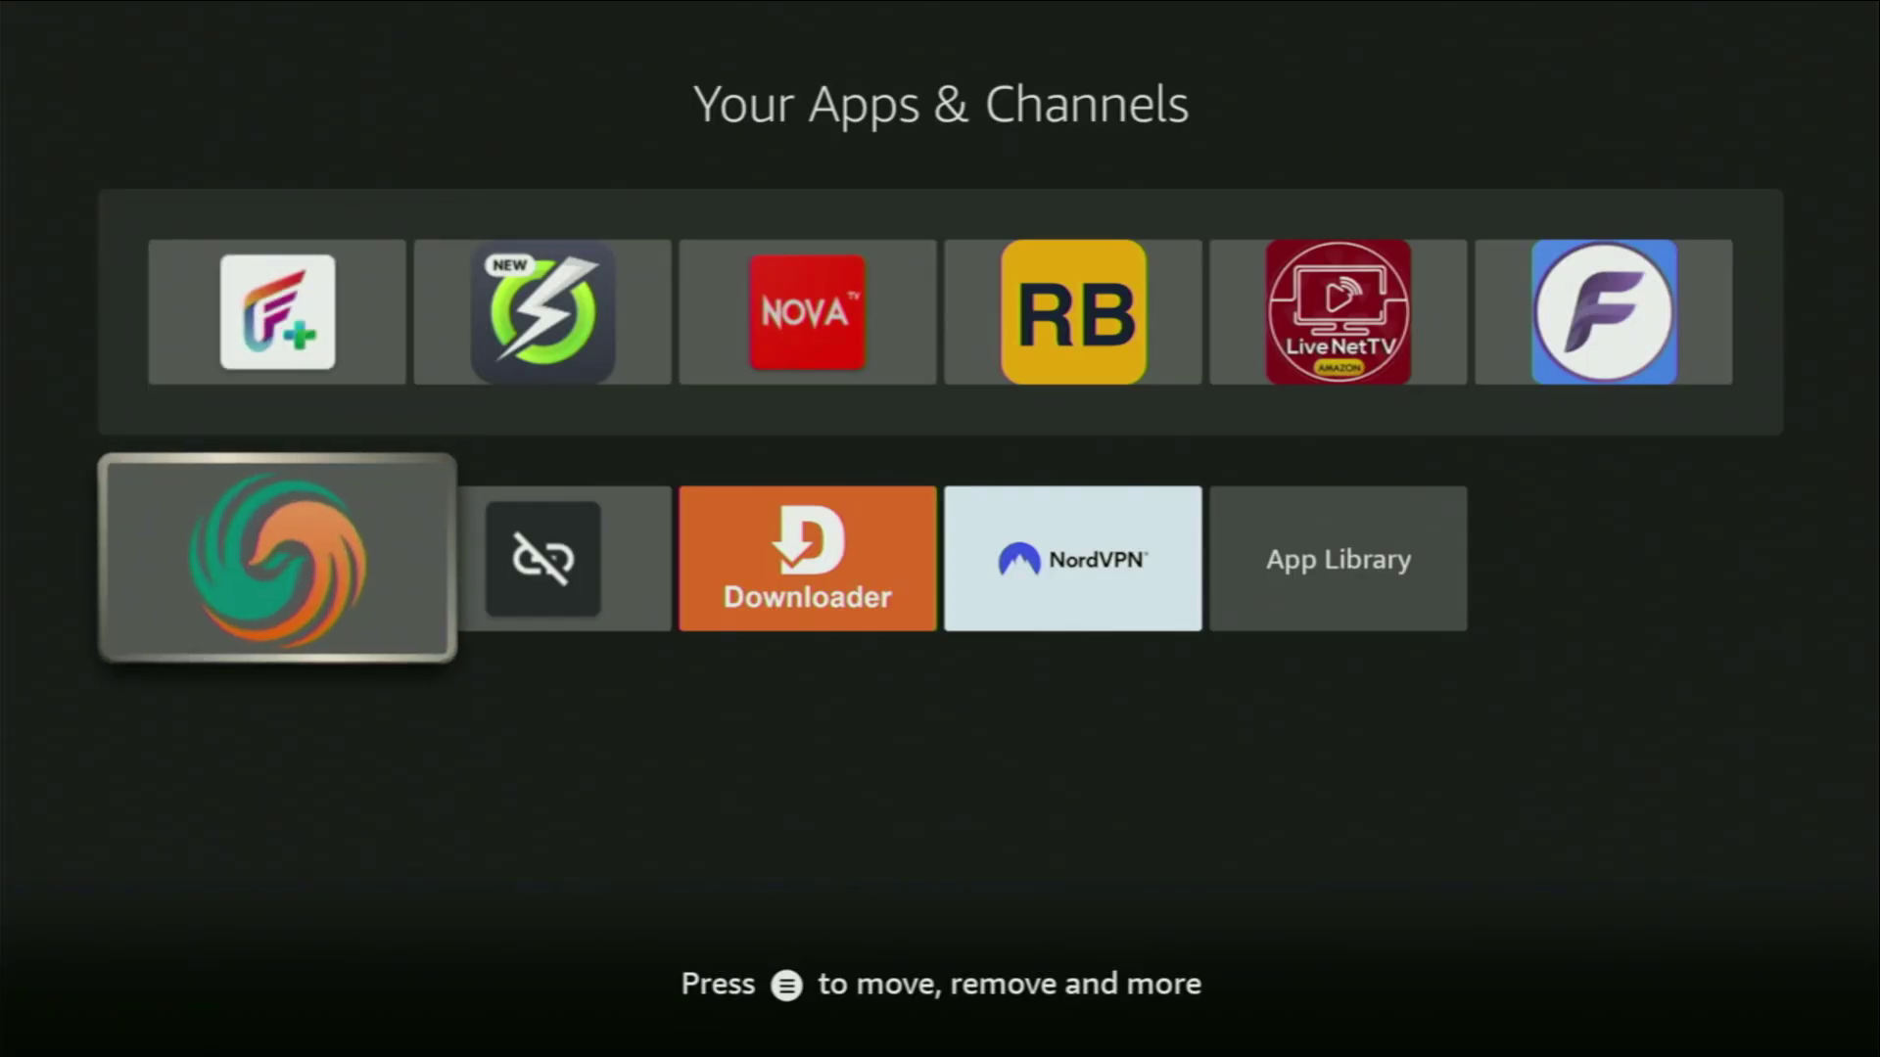
pyautogui.press('Right')
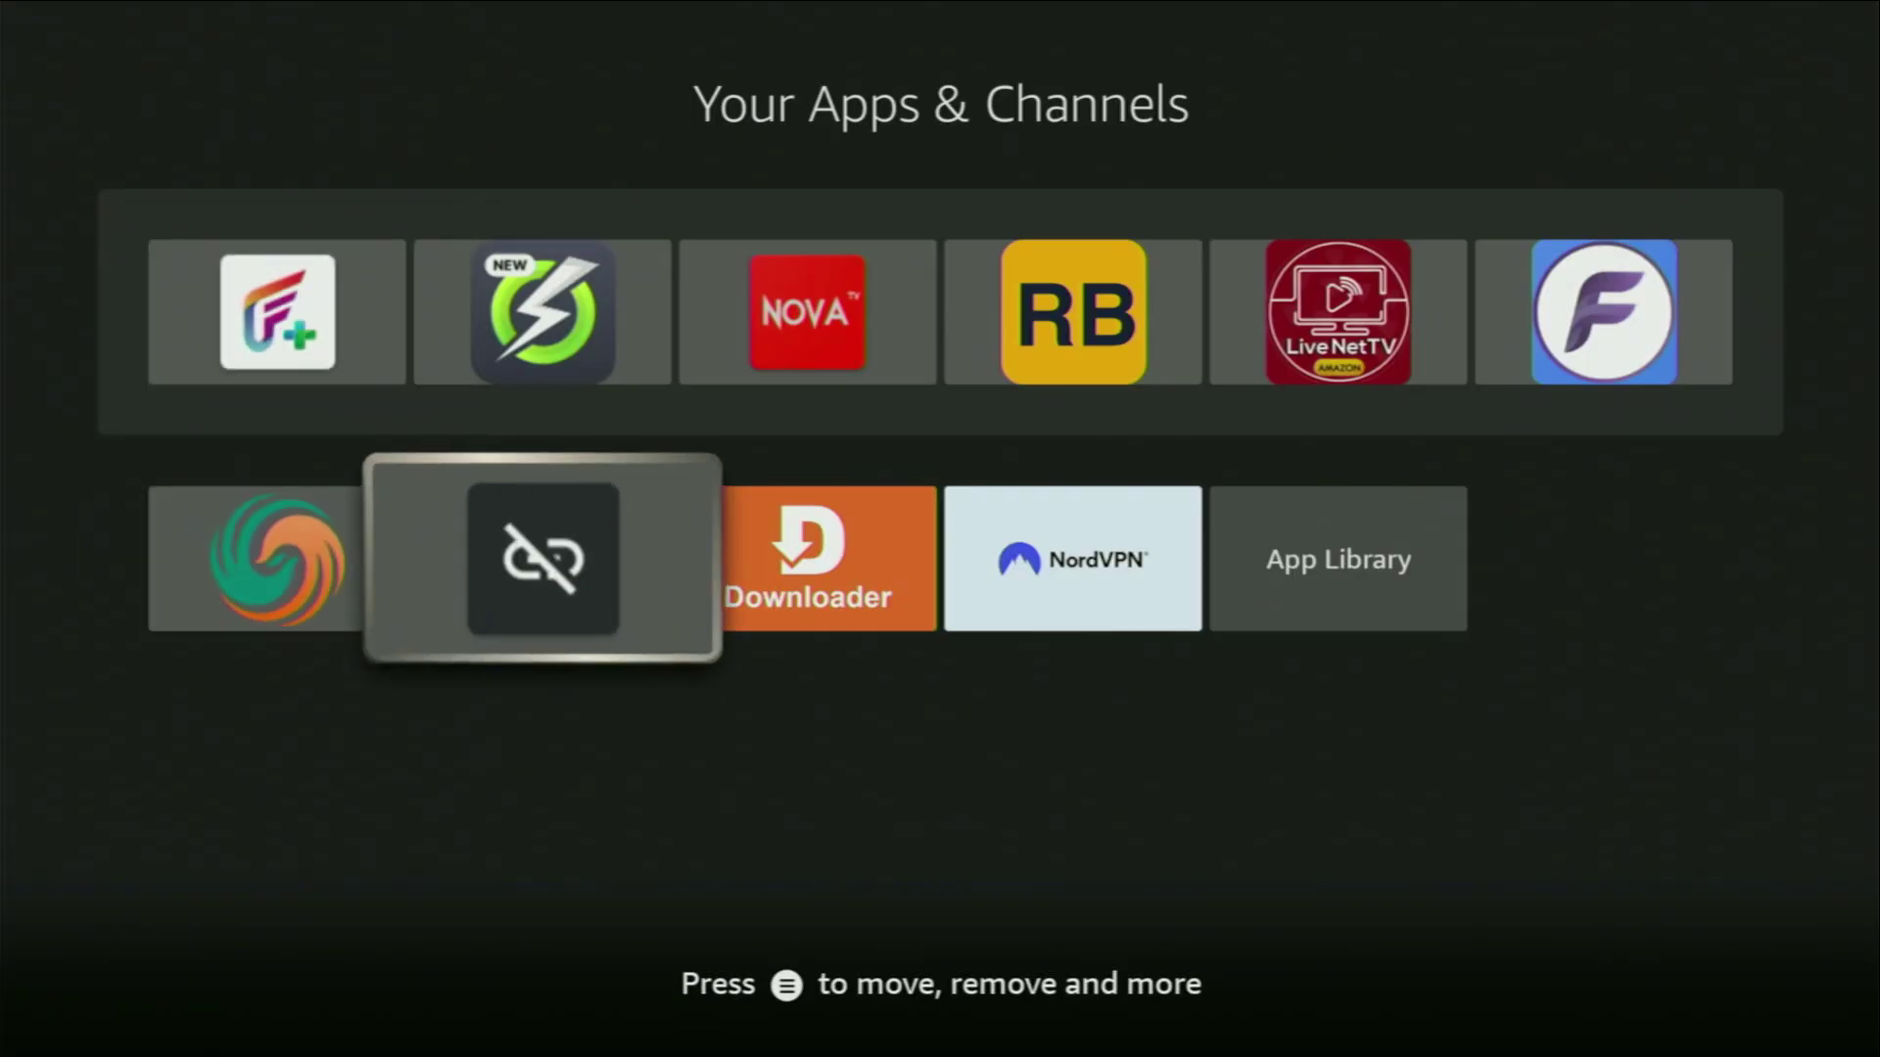
pyautogui.press('Right')
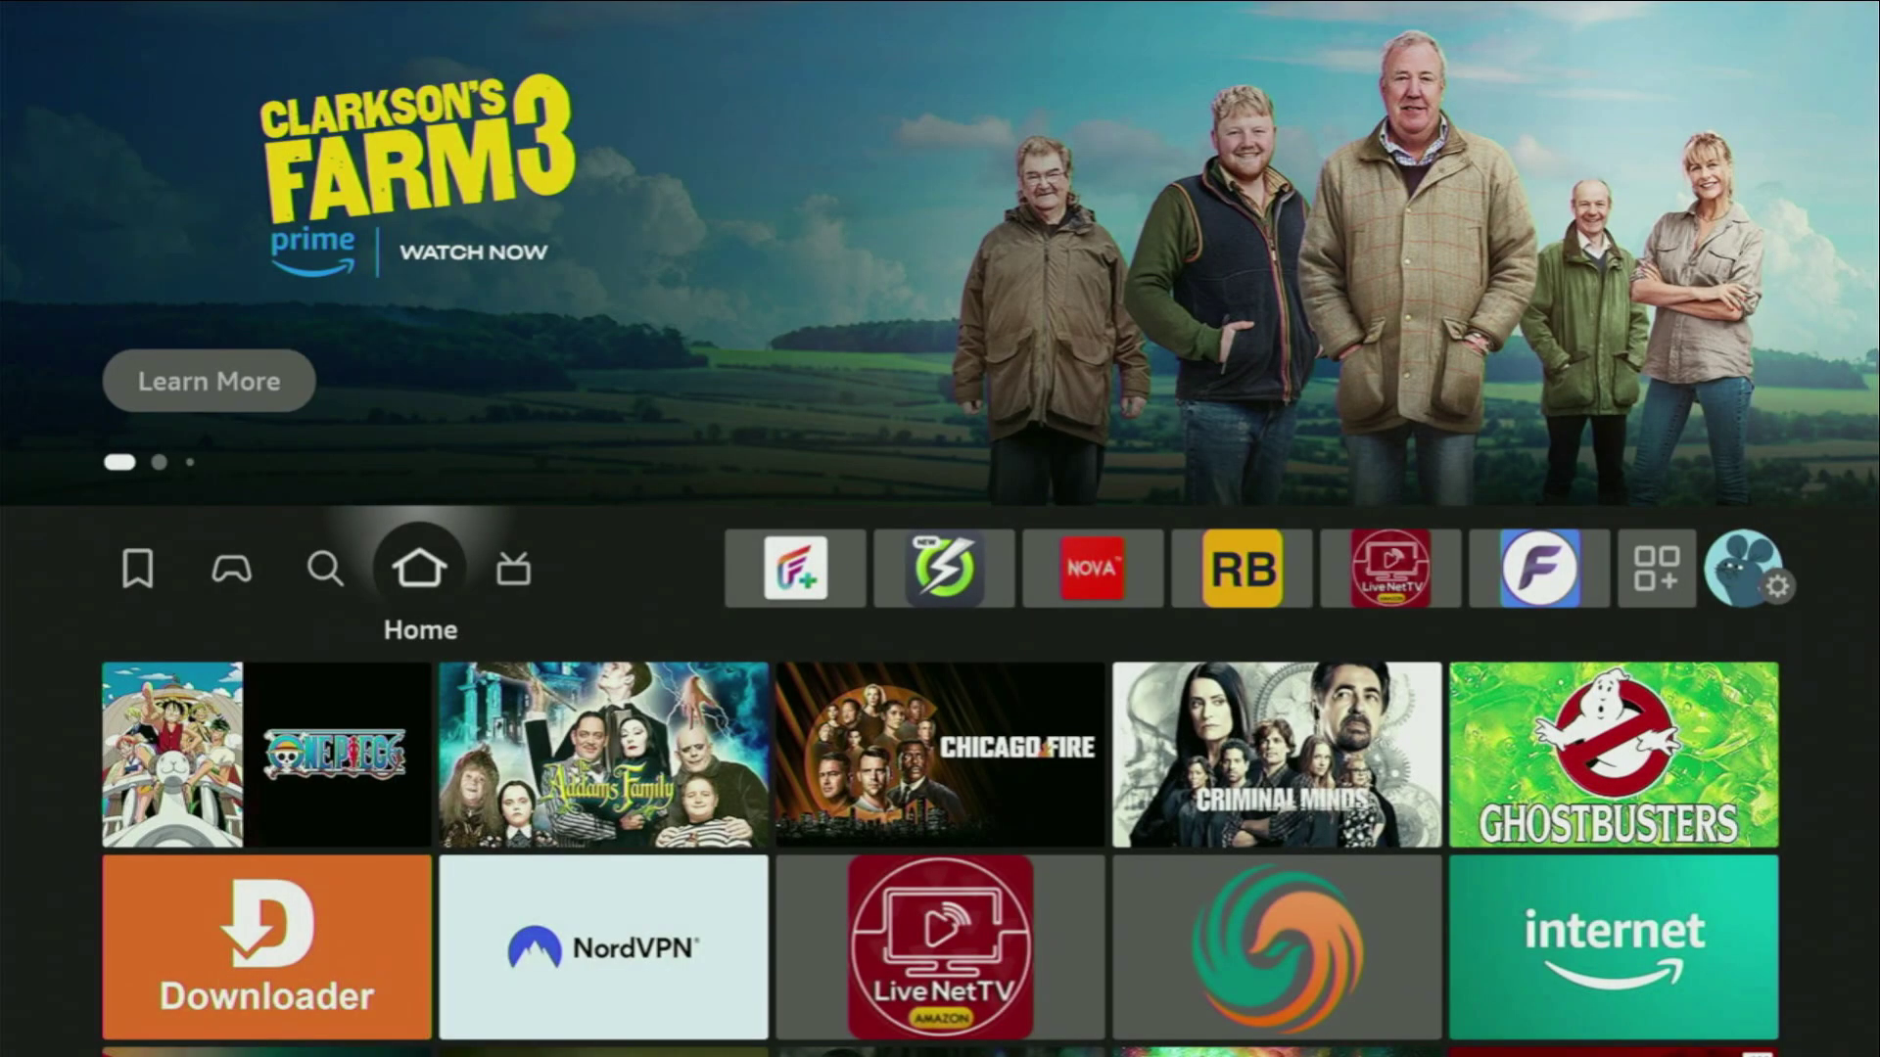
# Open the search entry in the Find section of the Fire TV home screen.
pyautogui.press('Left')
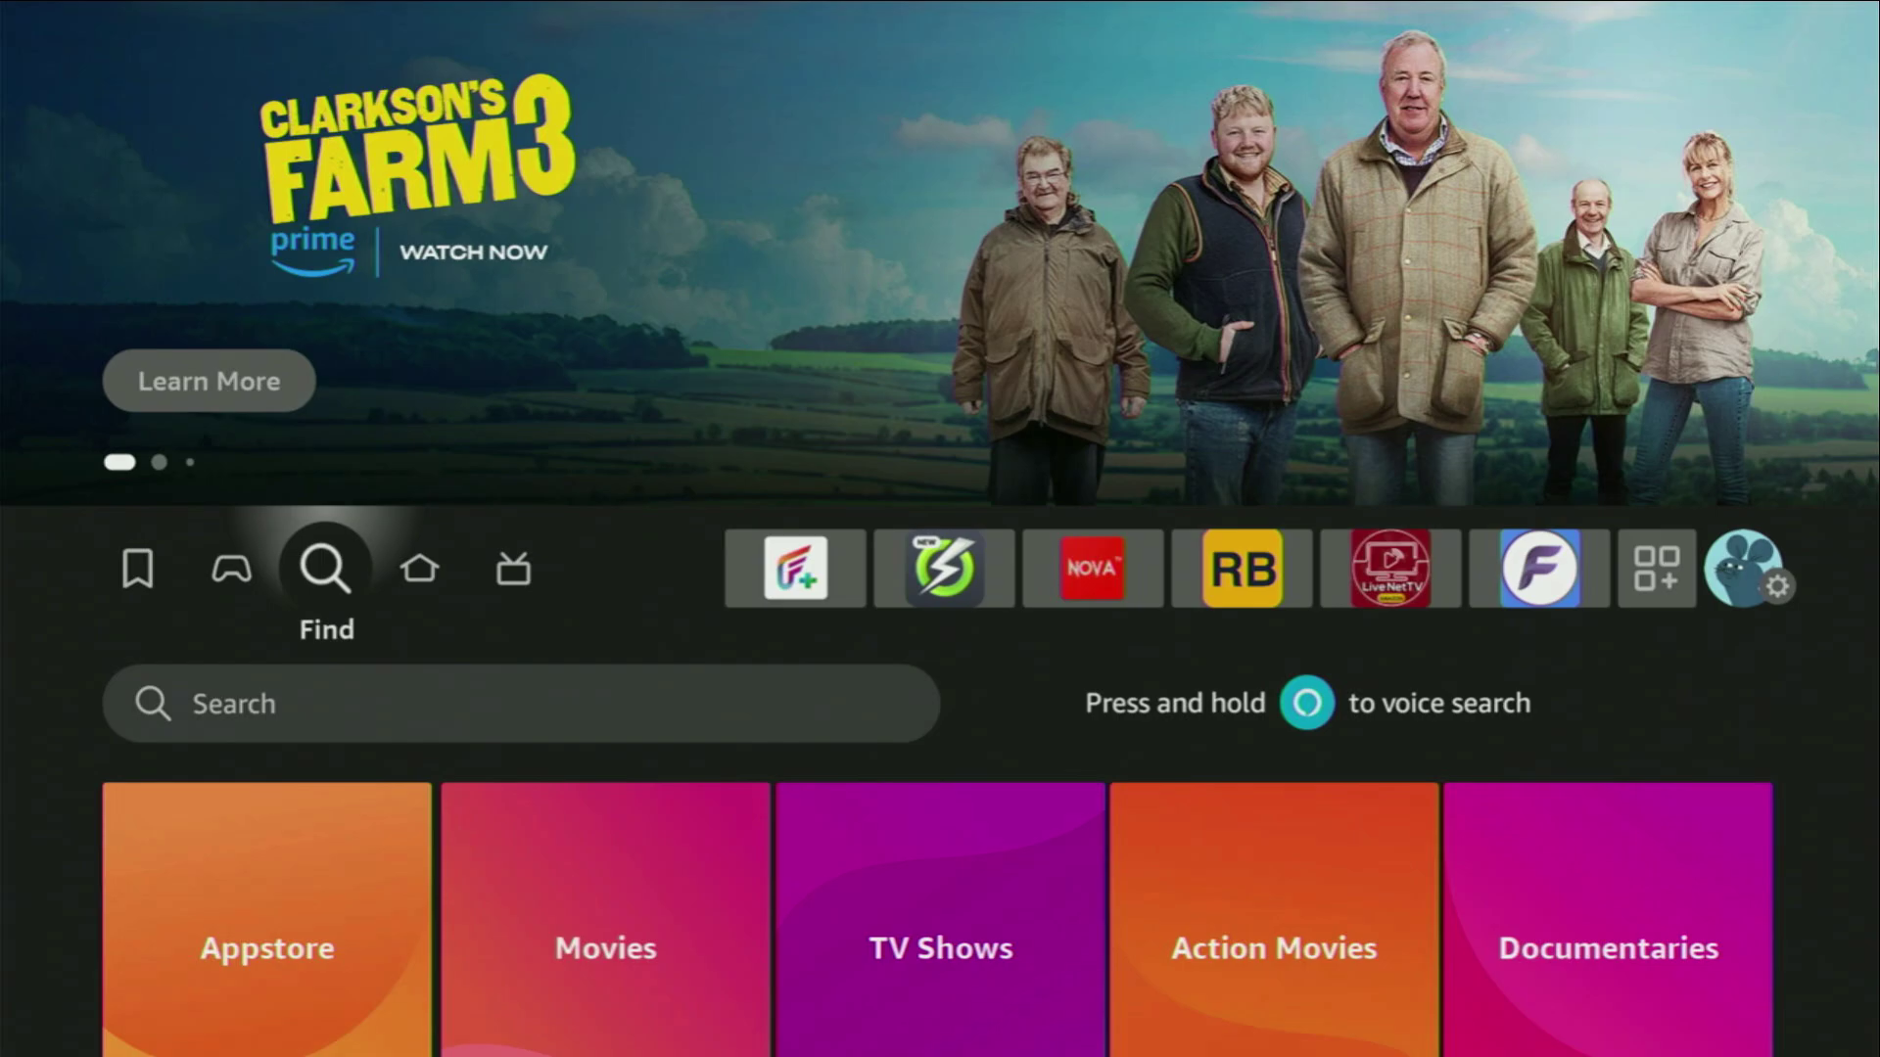
pyautogui.press('Down')
pyautogui.press('Return')
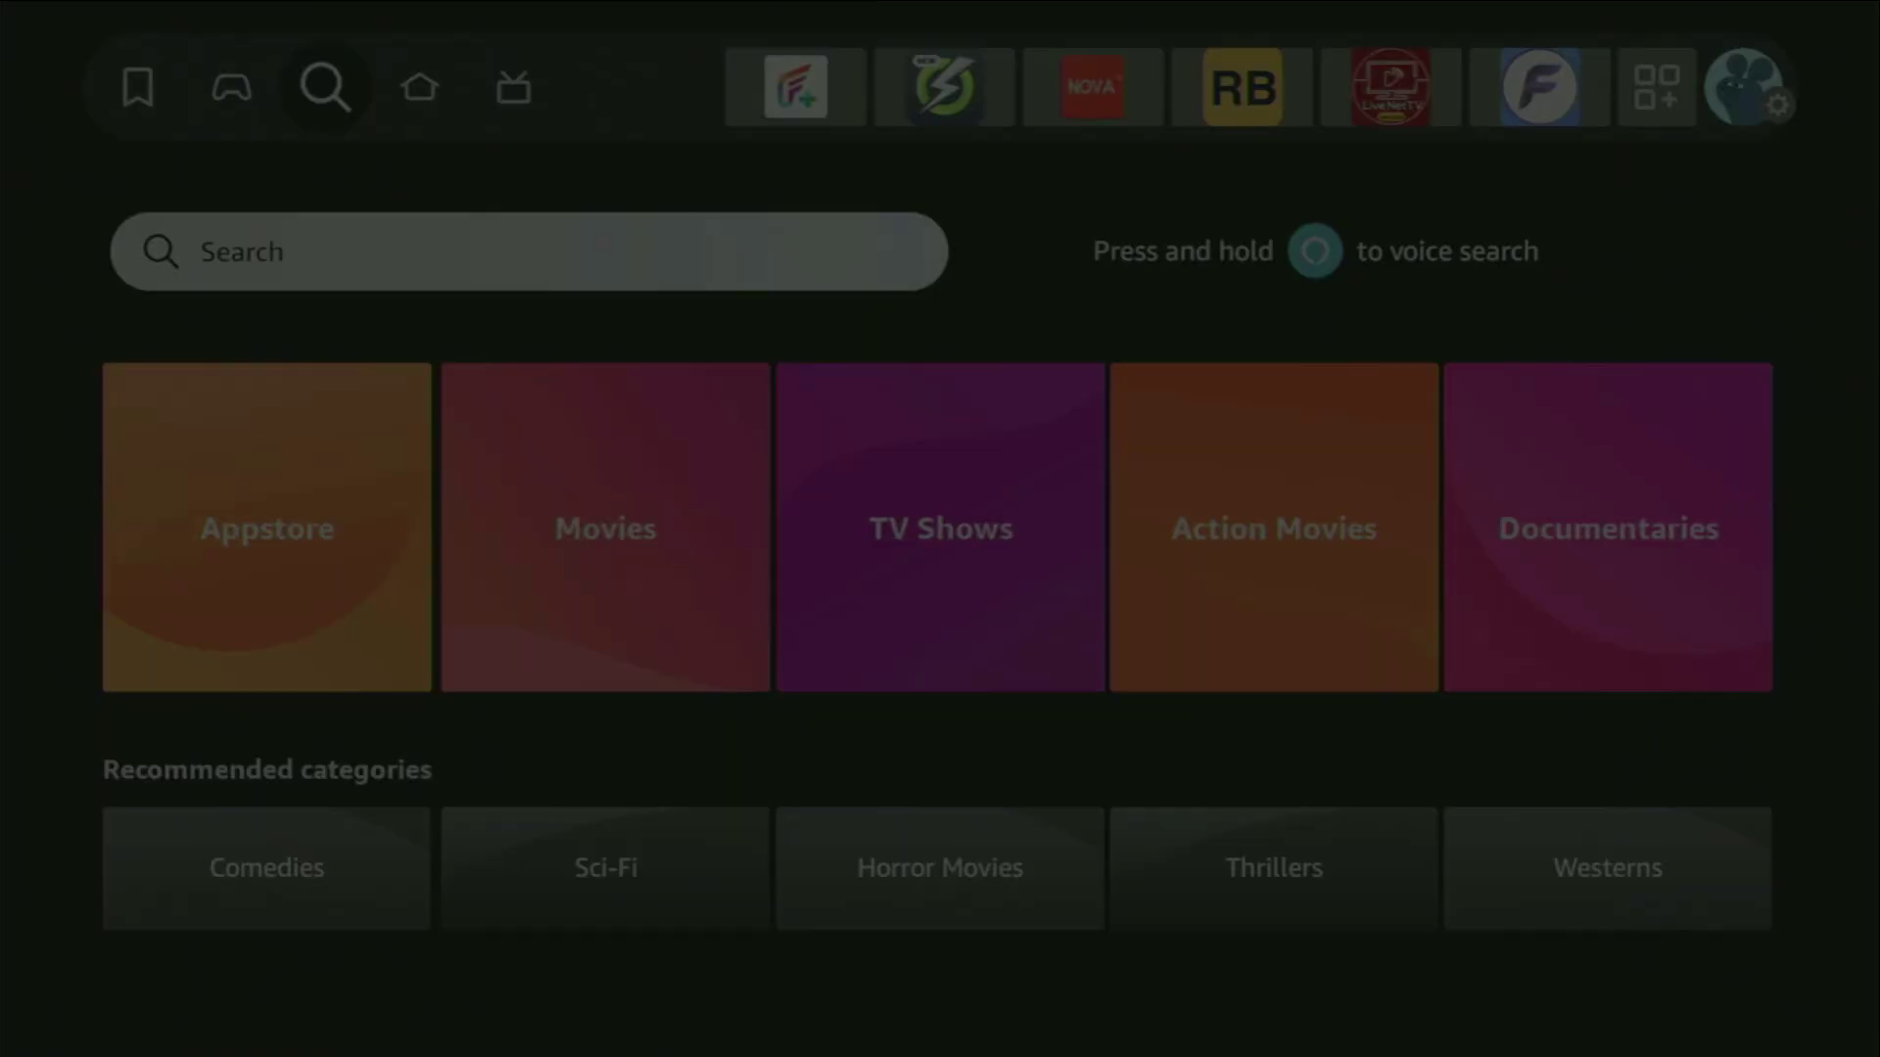
# Enter "Do" as the search text and choose the Downloader suggestion.
pyautogui.press('Right')
pyautogui.press('Right')
pyautogui.press('Right')
pyautogui.press('Return')
pyautogui.press('Down')
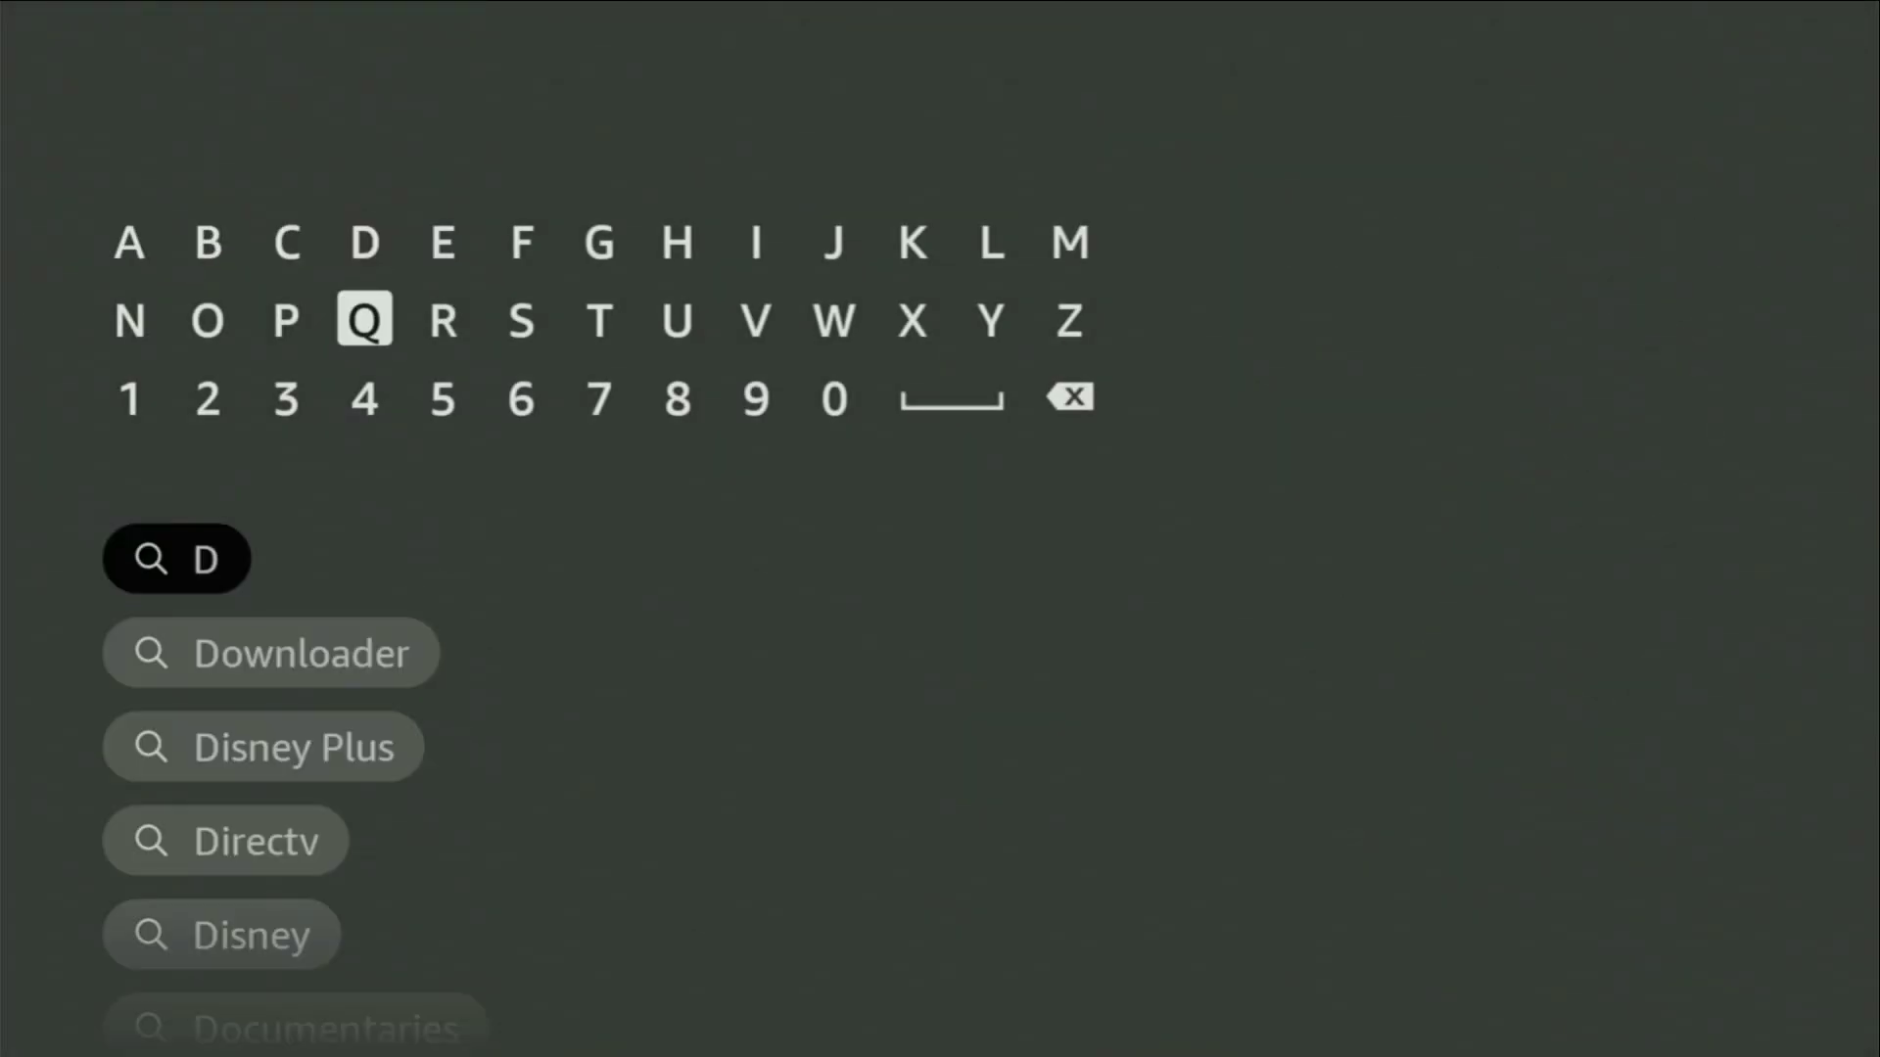
pyautogui.press('Left')
pyautogui.press('Left')
pyautogui.press('Left')
pyautogui.press('Right')
pyautogui.press('Return')
pyautogui.press('Down')
pyautogui.press('Down')
pyautogui.press('Down')
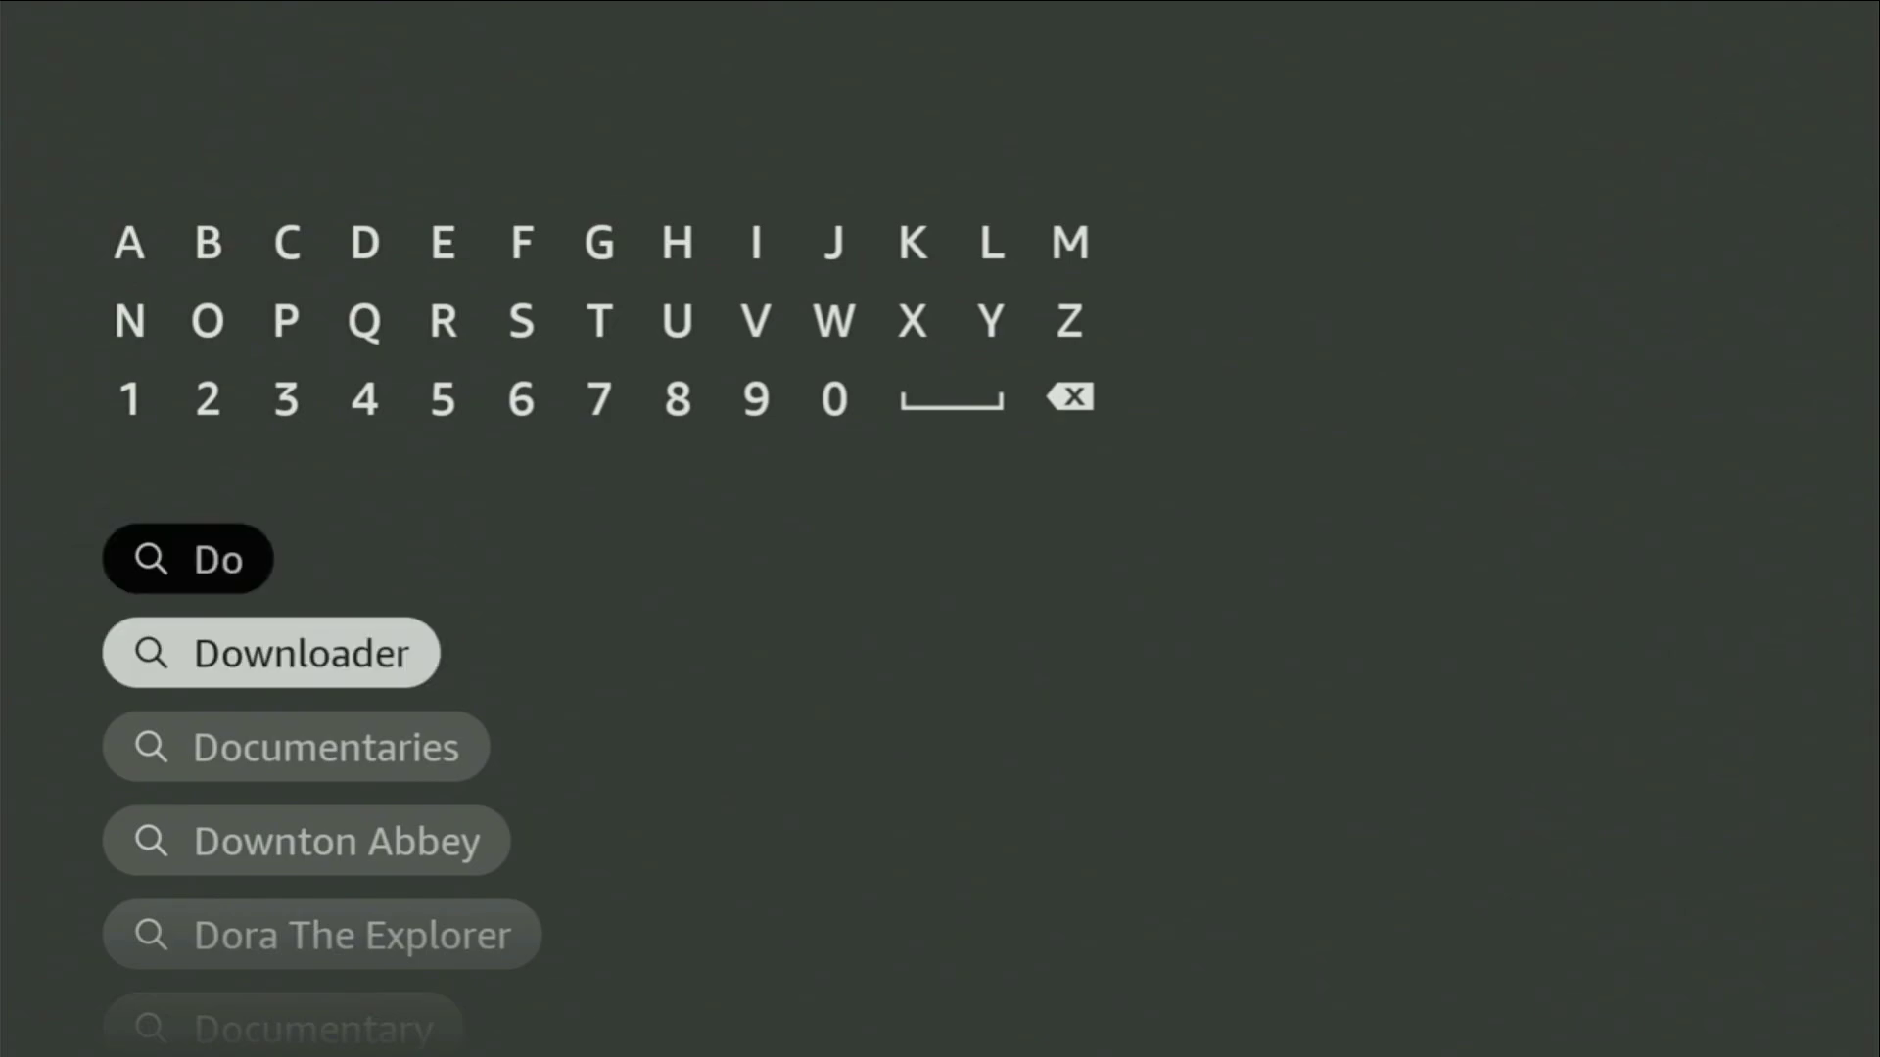
pyautogui.press('Return')
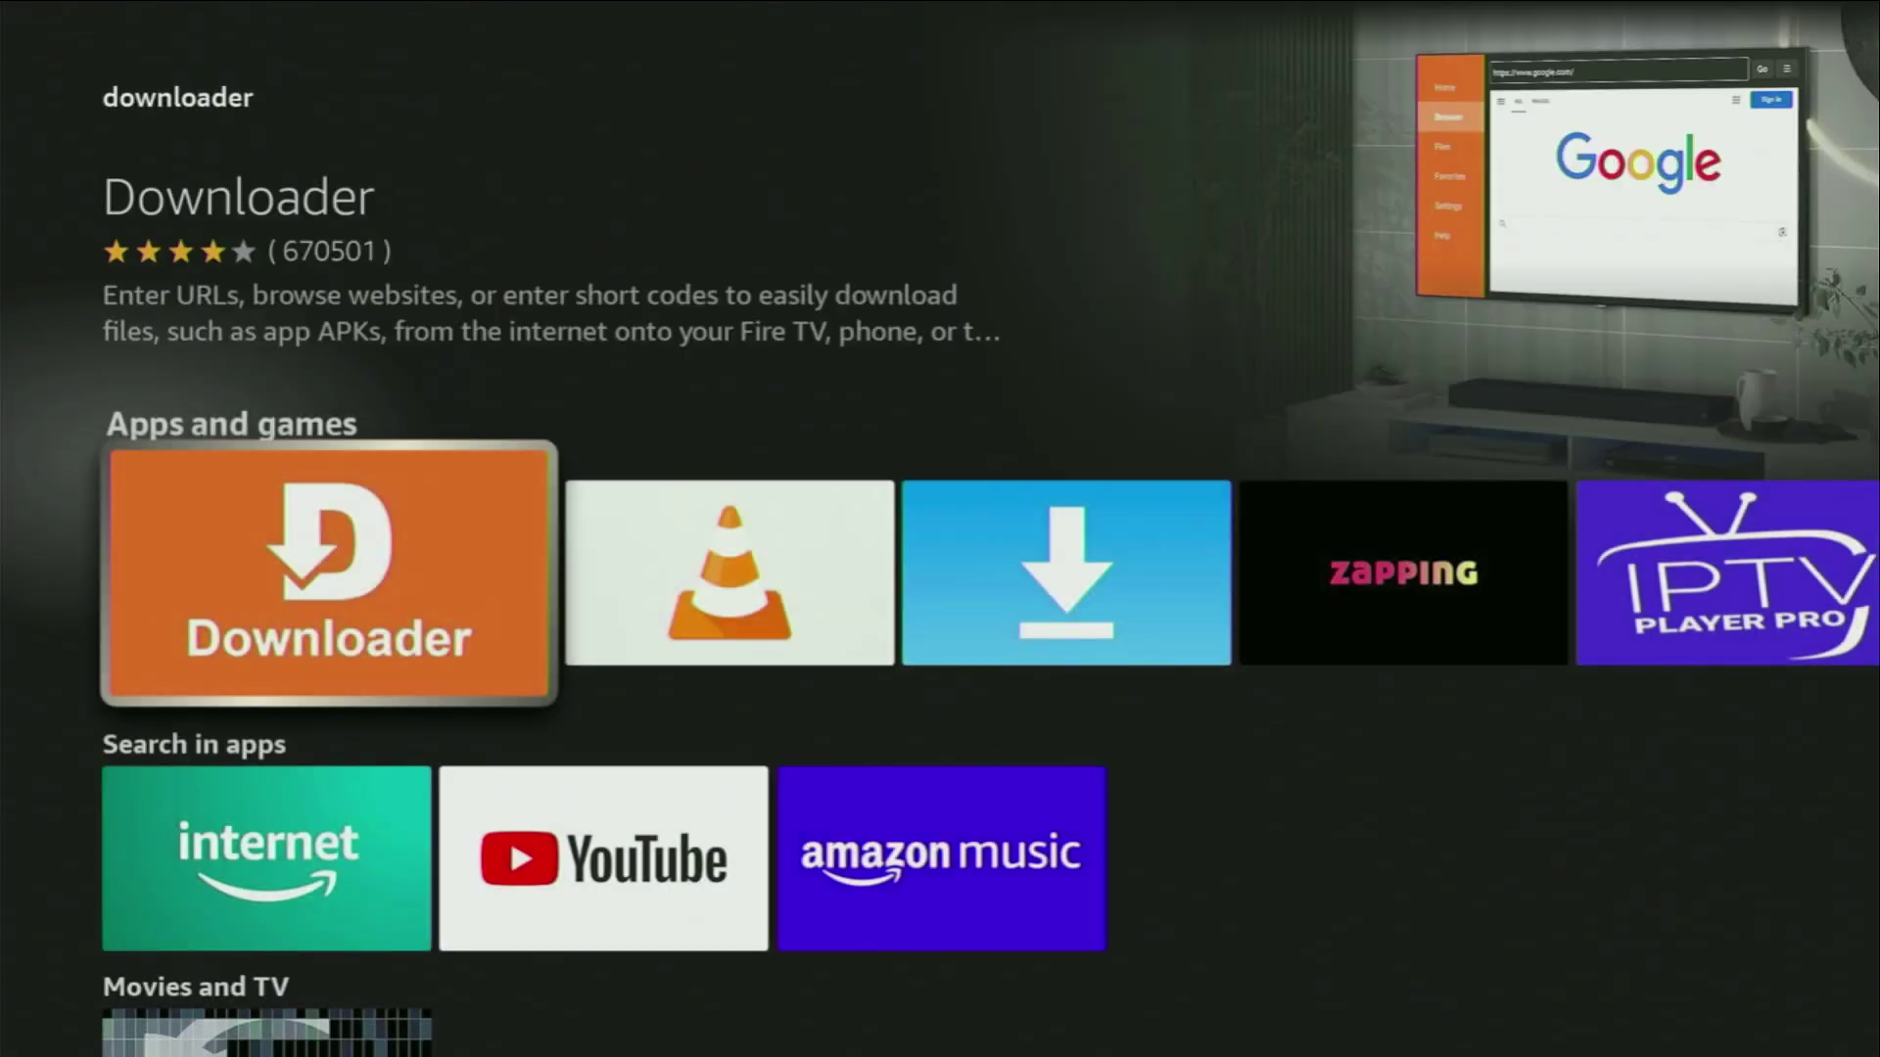
# Look through the app results for Downloader and return to the home screen.
pyautogui.press('Right')
pyautogui.press('Right')
pyautogui.press('Right')
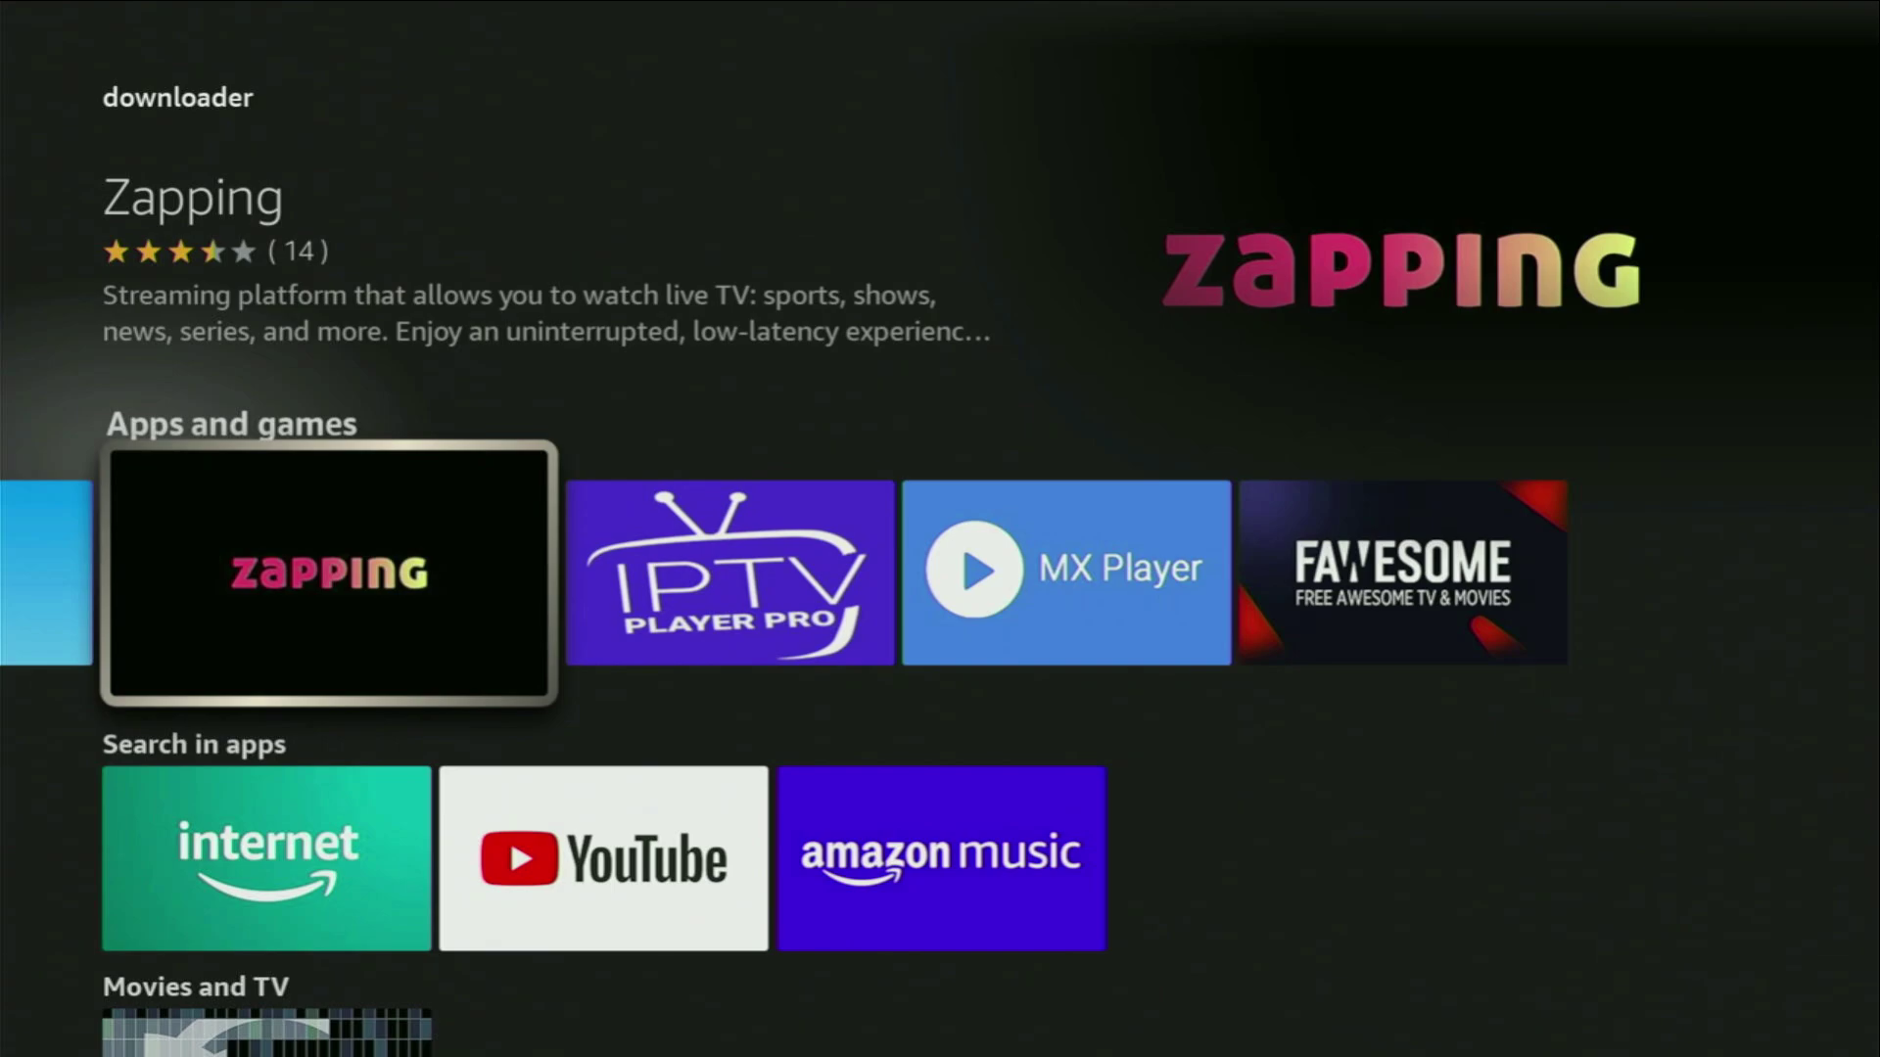
pyautogui.press('Down')
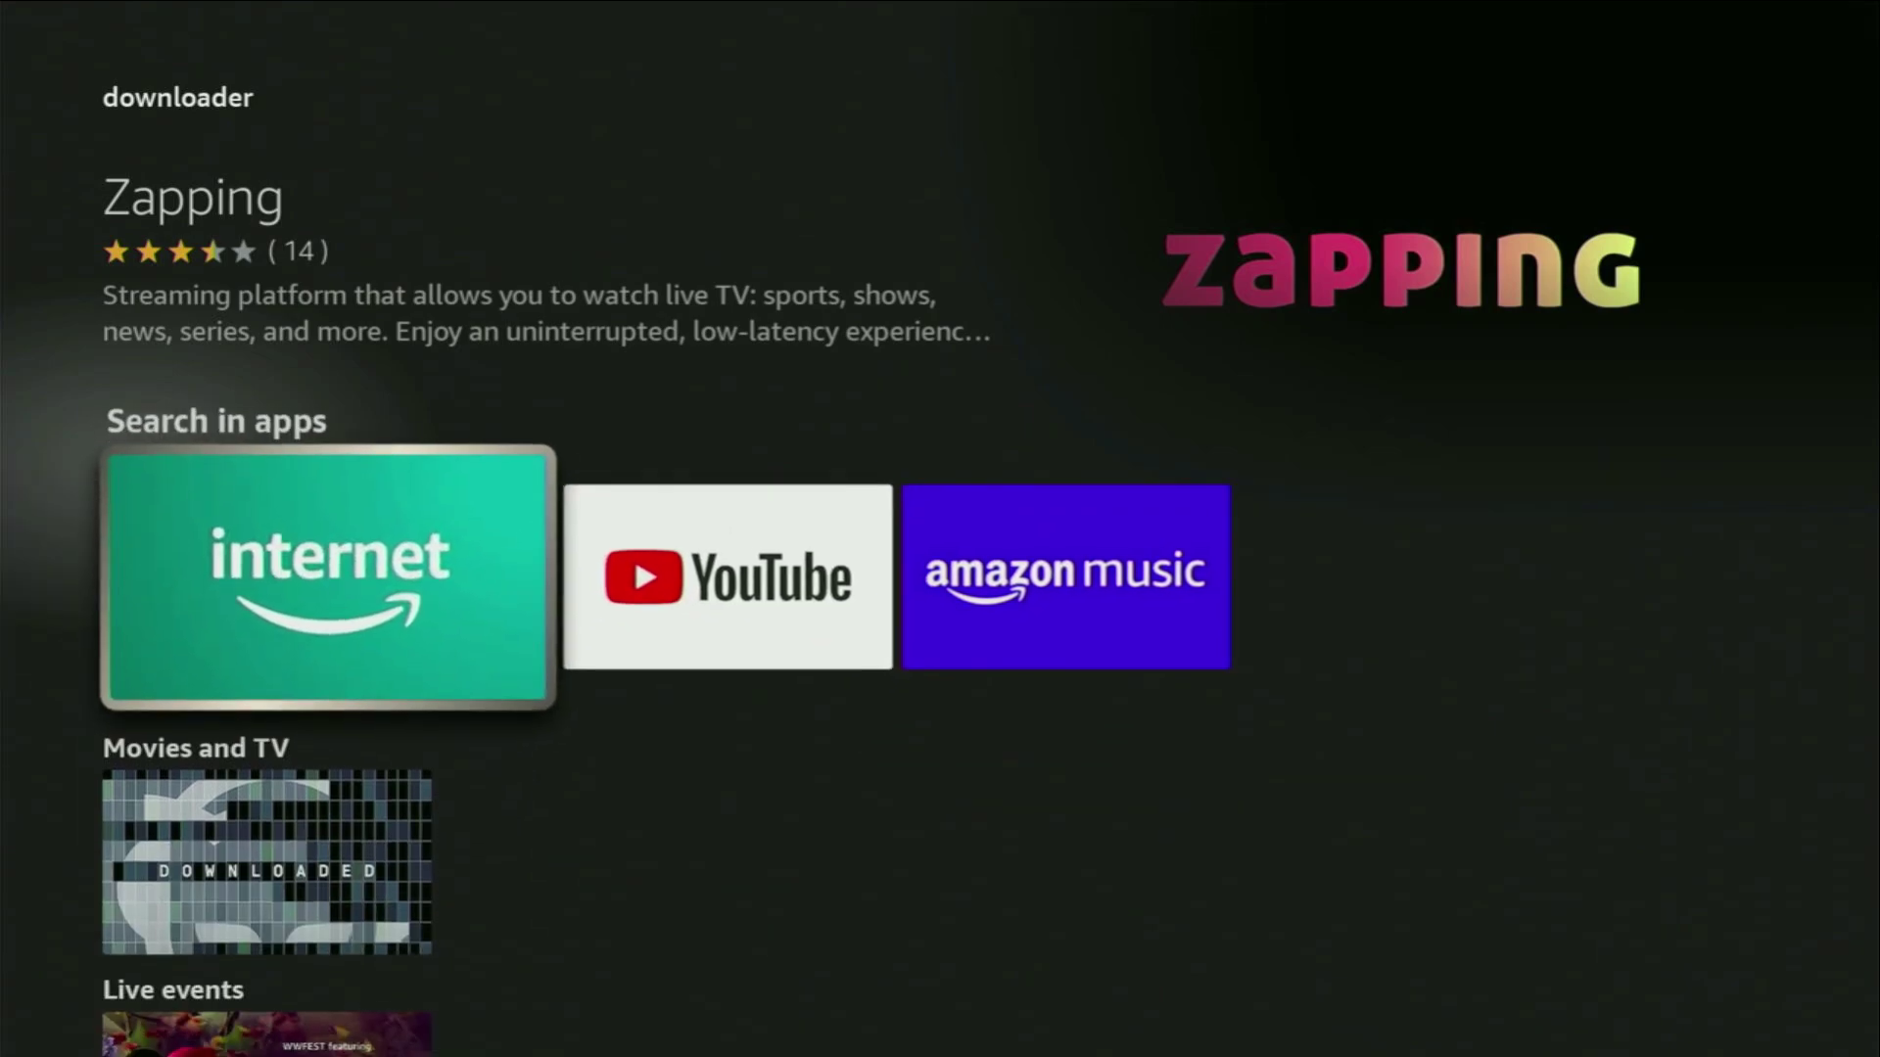
pyautogui.press('Return')
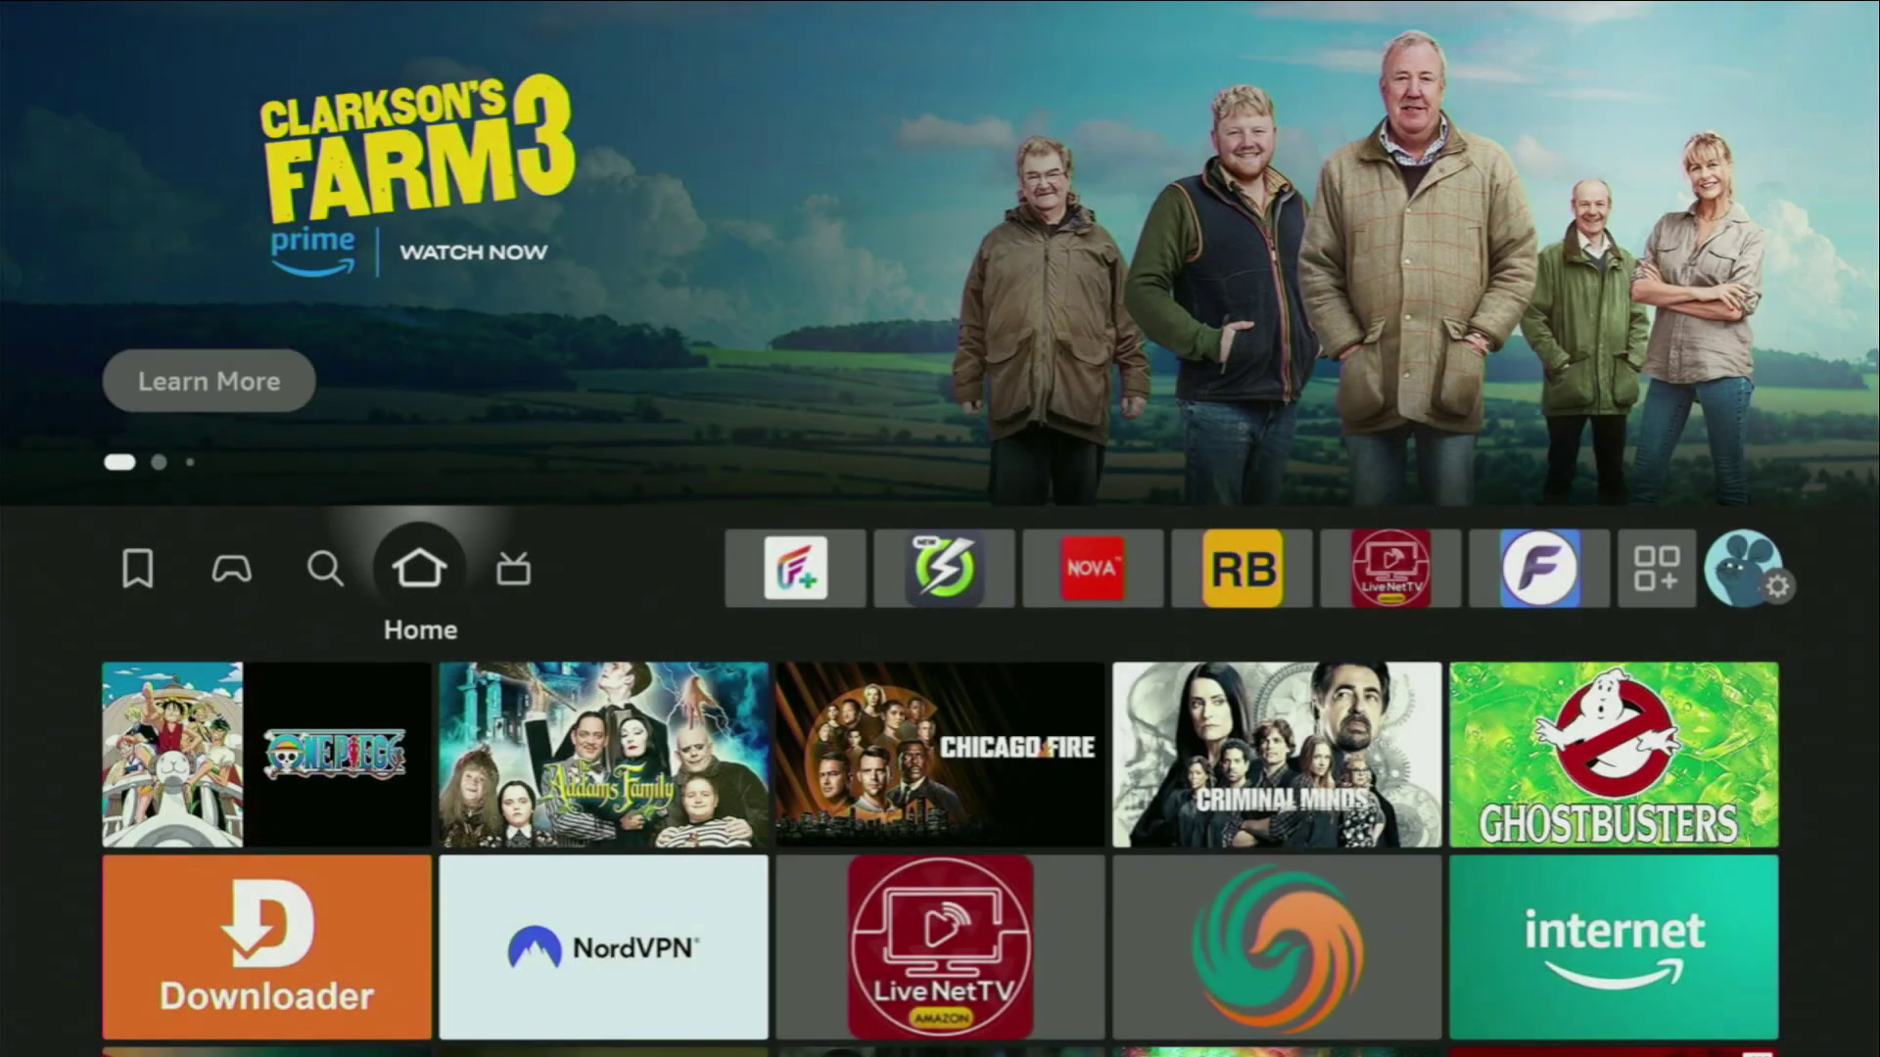
# Go to the Settings section of the Fire TV home screen.
pyautogui.press('Right')
pyautogui.press('Right')
pyautogui.press('Right')
pyautogui.press('Right')
pyautogui.press('Right')
pyautogui.press('Right')
pyautogui.press('Right')
pyautogui.press('Right')
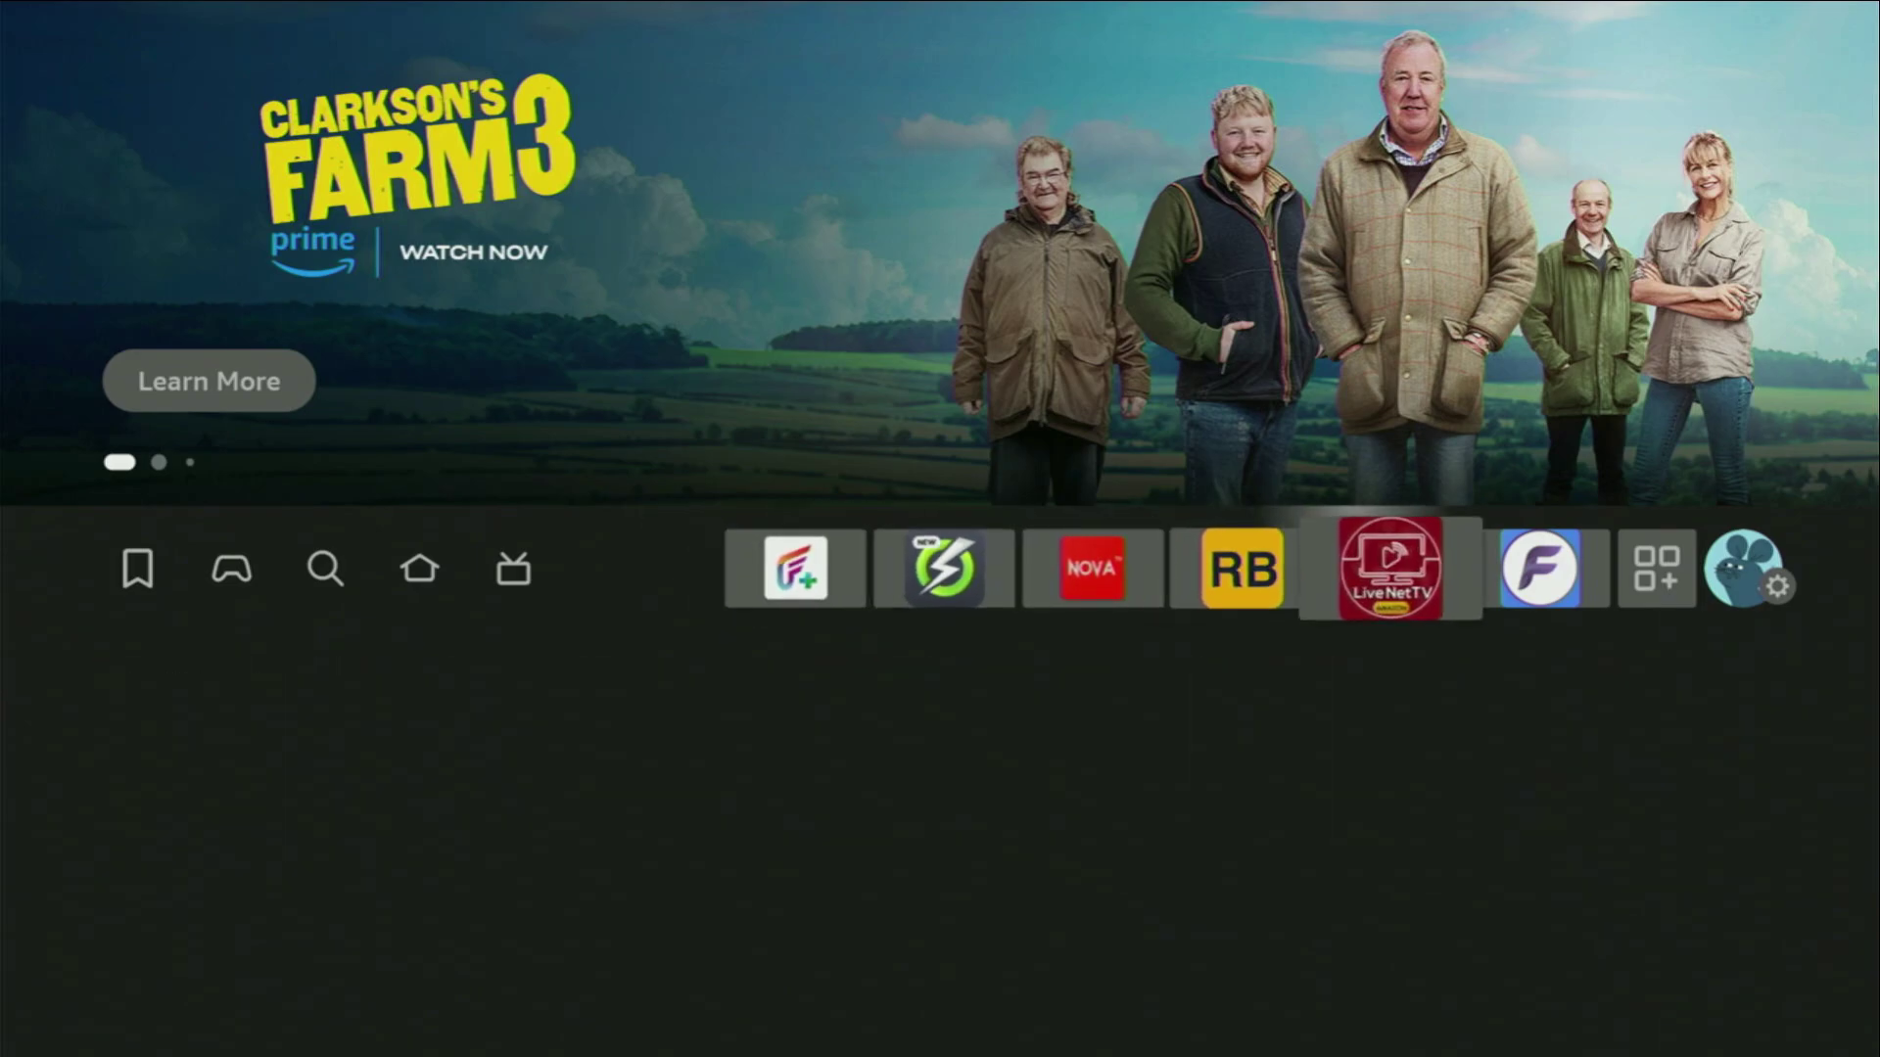
pyautogui.press('Right')
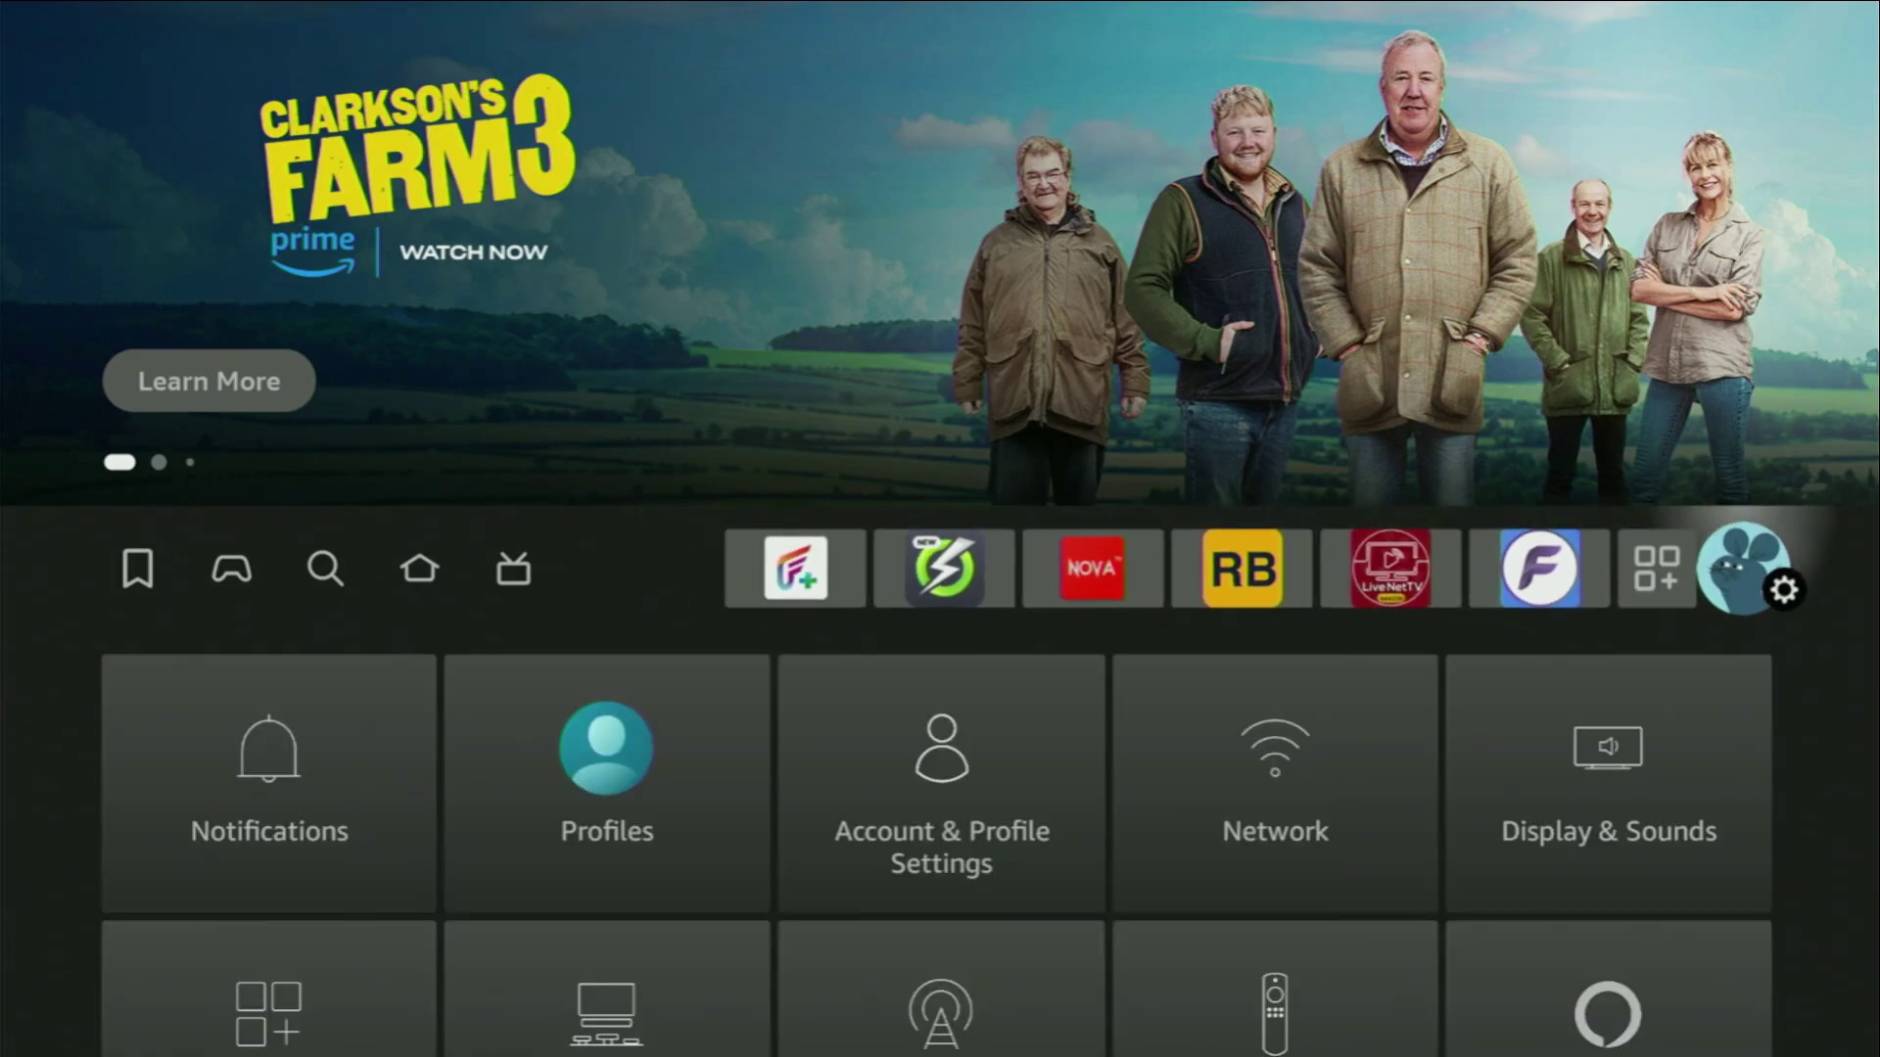
# Open the My Fire TV settings and go to the Developer options entry.
pyautogui.press('Down')
pyautogui.press('Down')
pyautogui.press('Right')
pyautogui.press('Down')
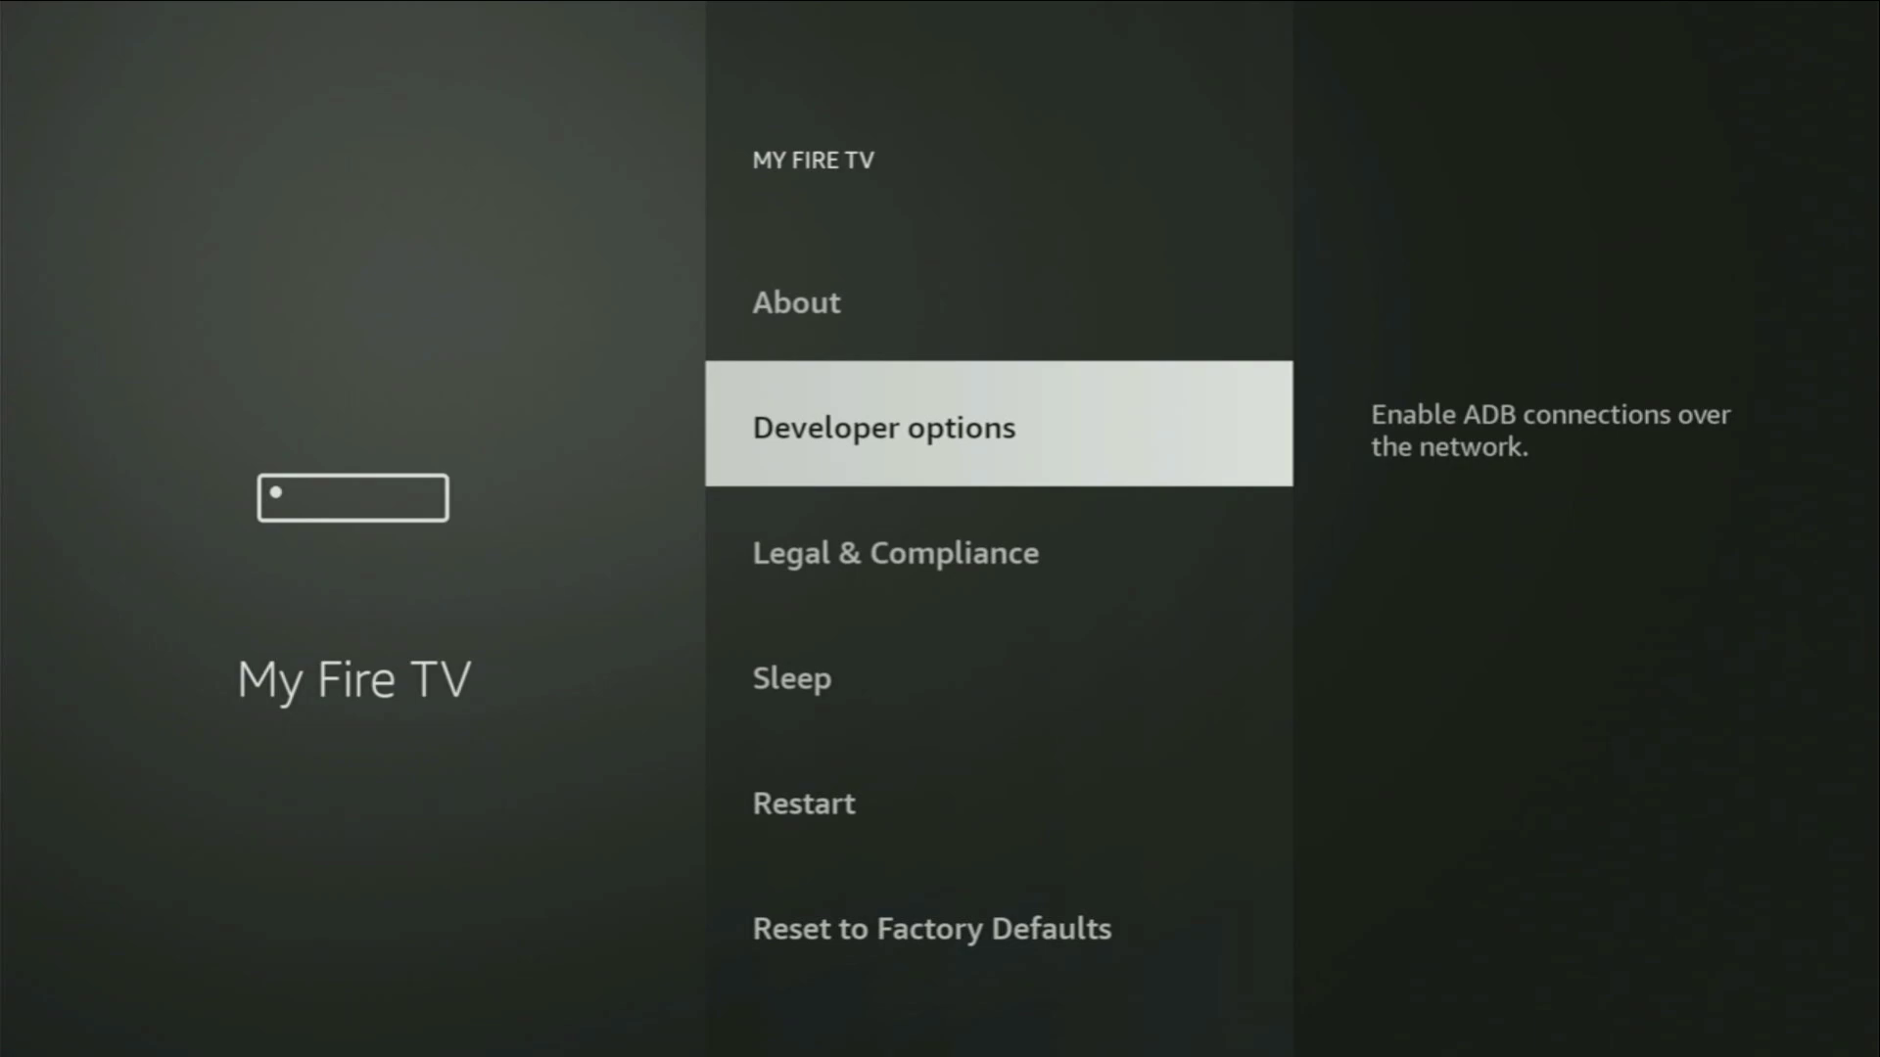
# Review the My Fire TV options from About down to Reset to Factory Defaults and return to About.
pyautogui.press('Up')
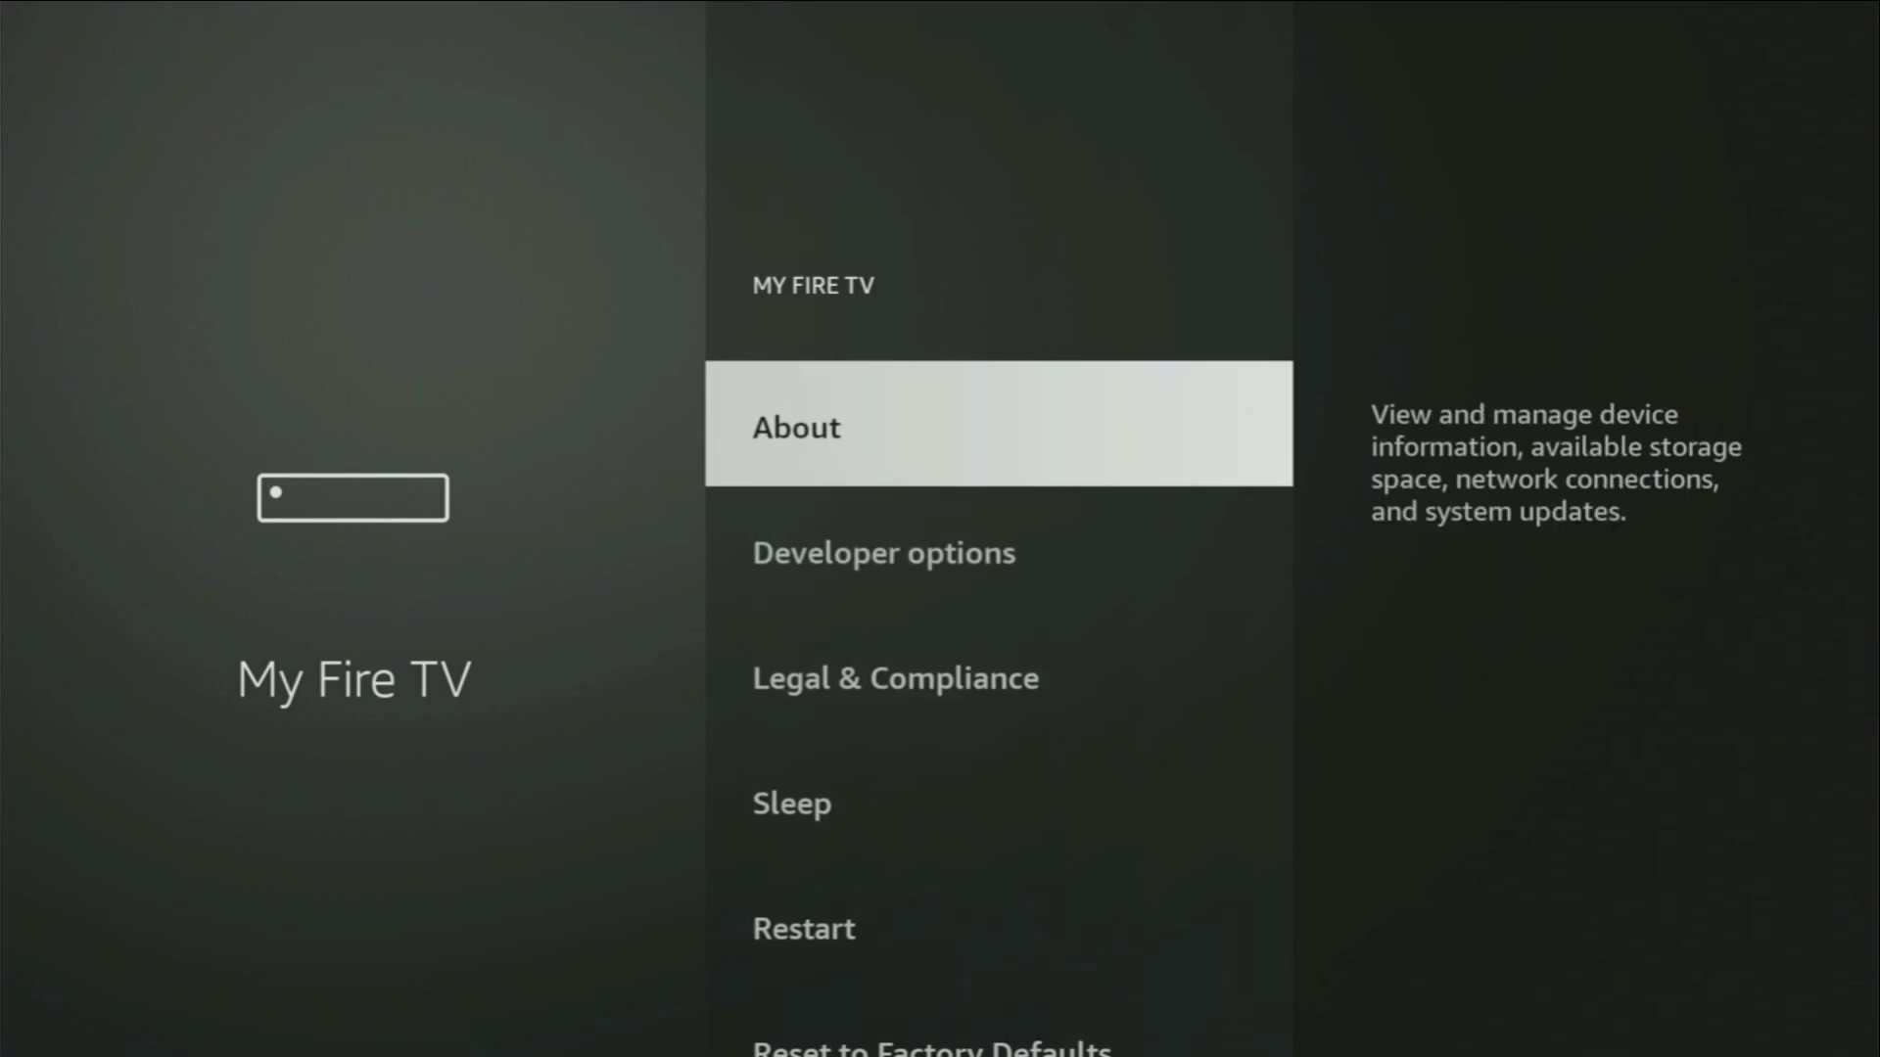
pyautogui.press('Down')
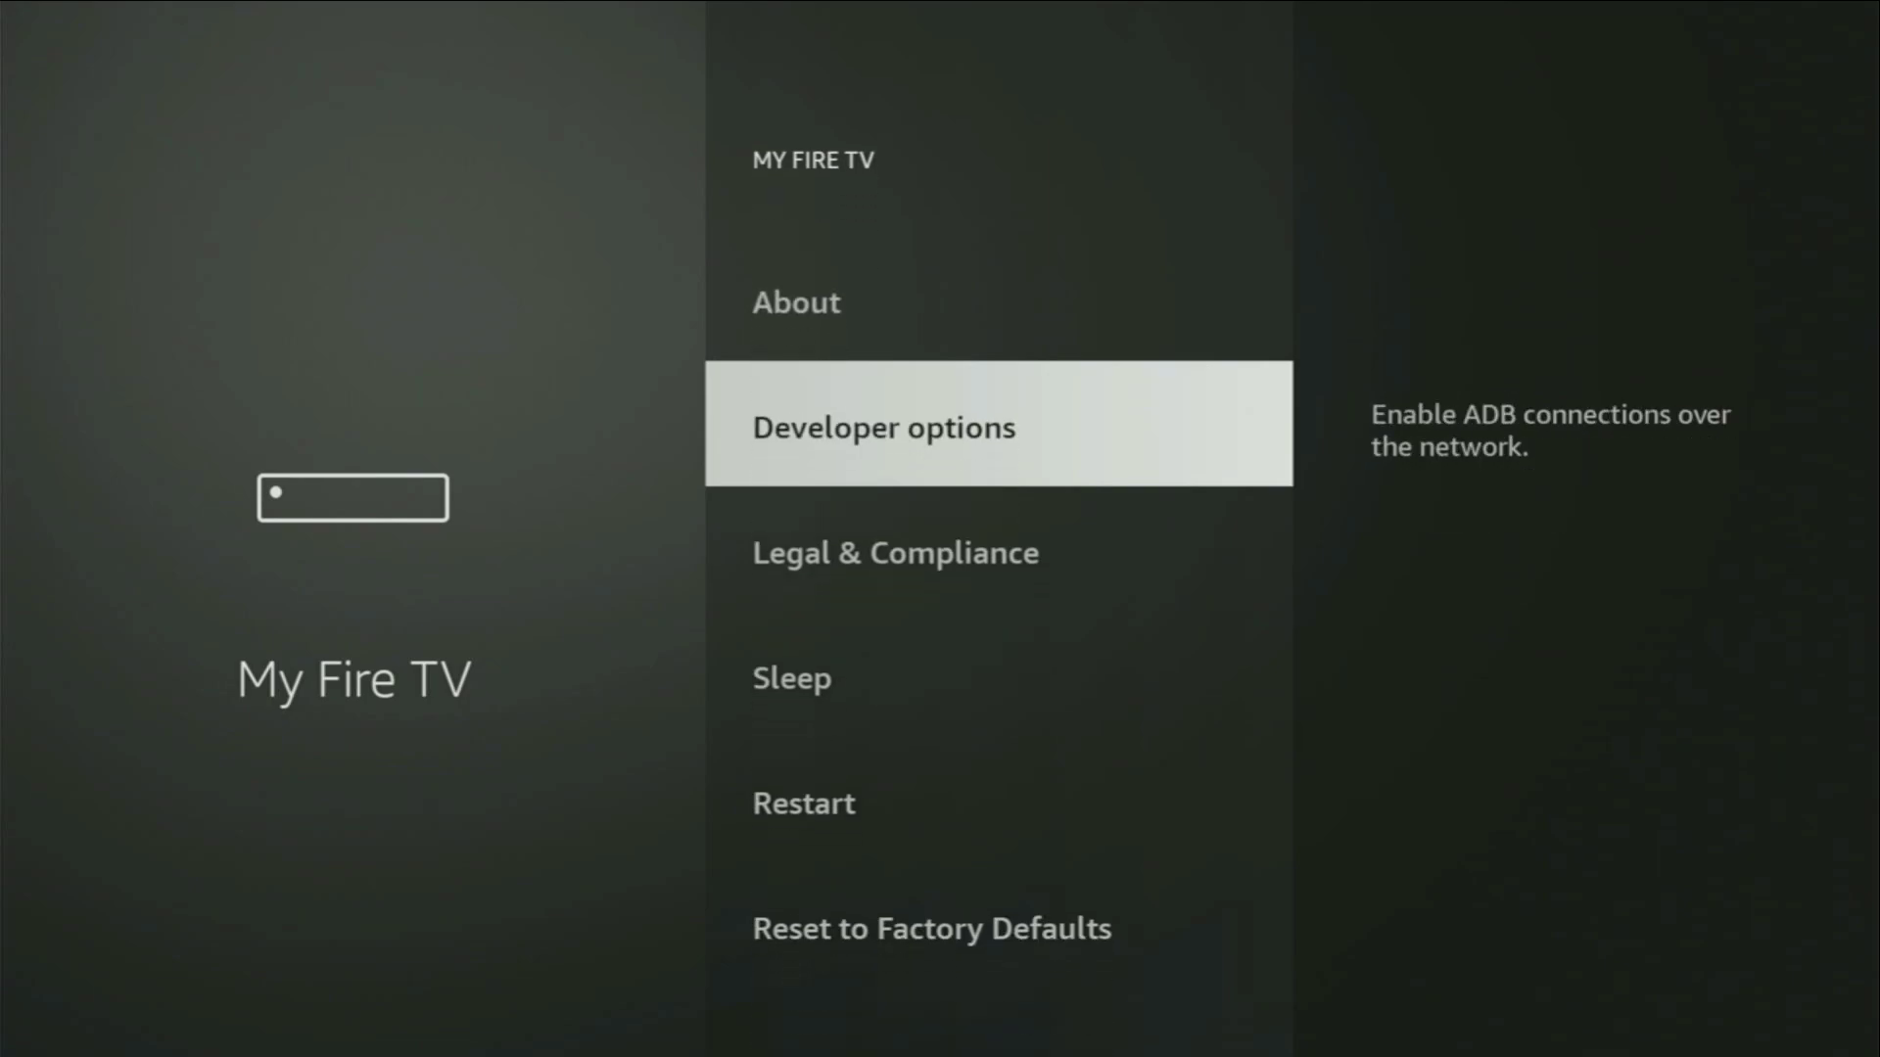
pyautogui.press('Down')
pyautogui.press('Down')
pyautogui.press('Down')
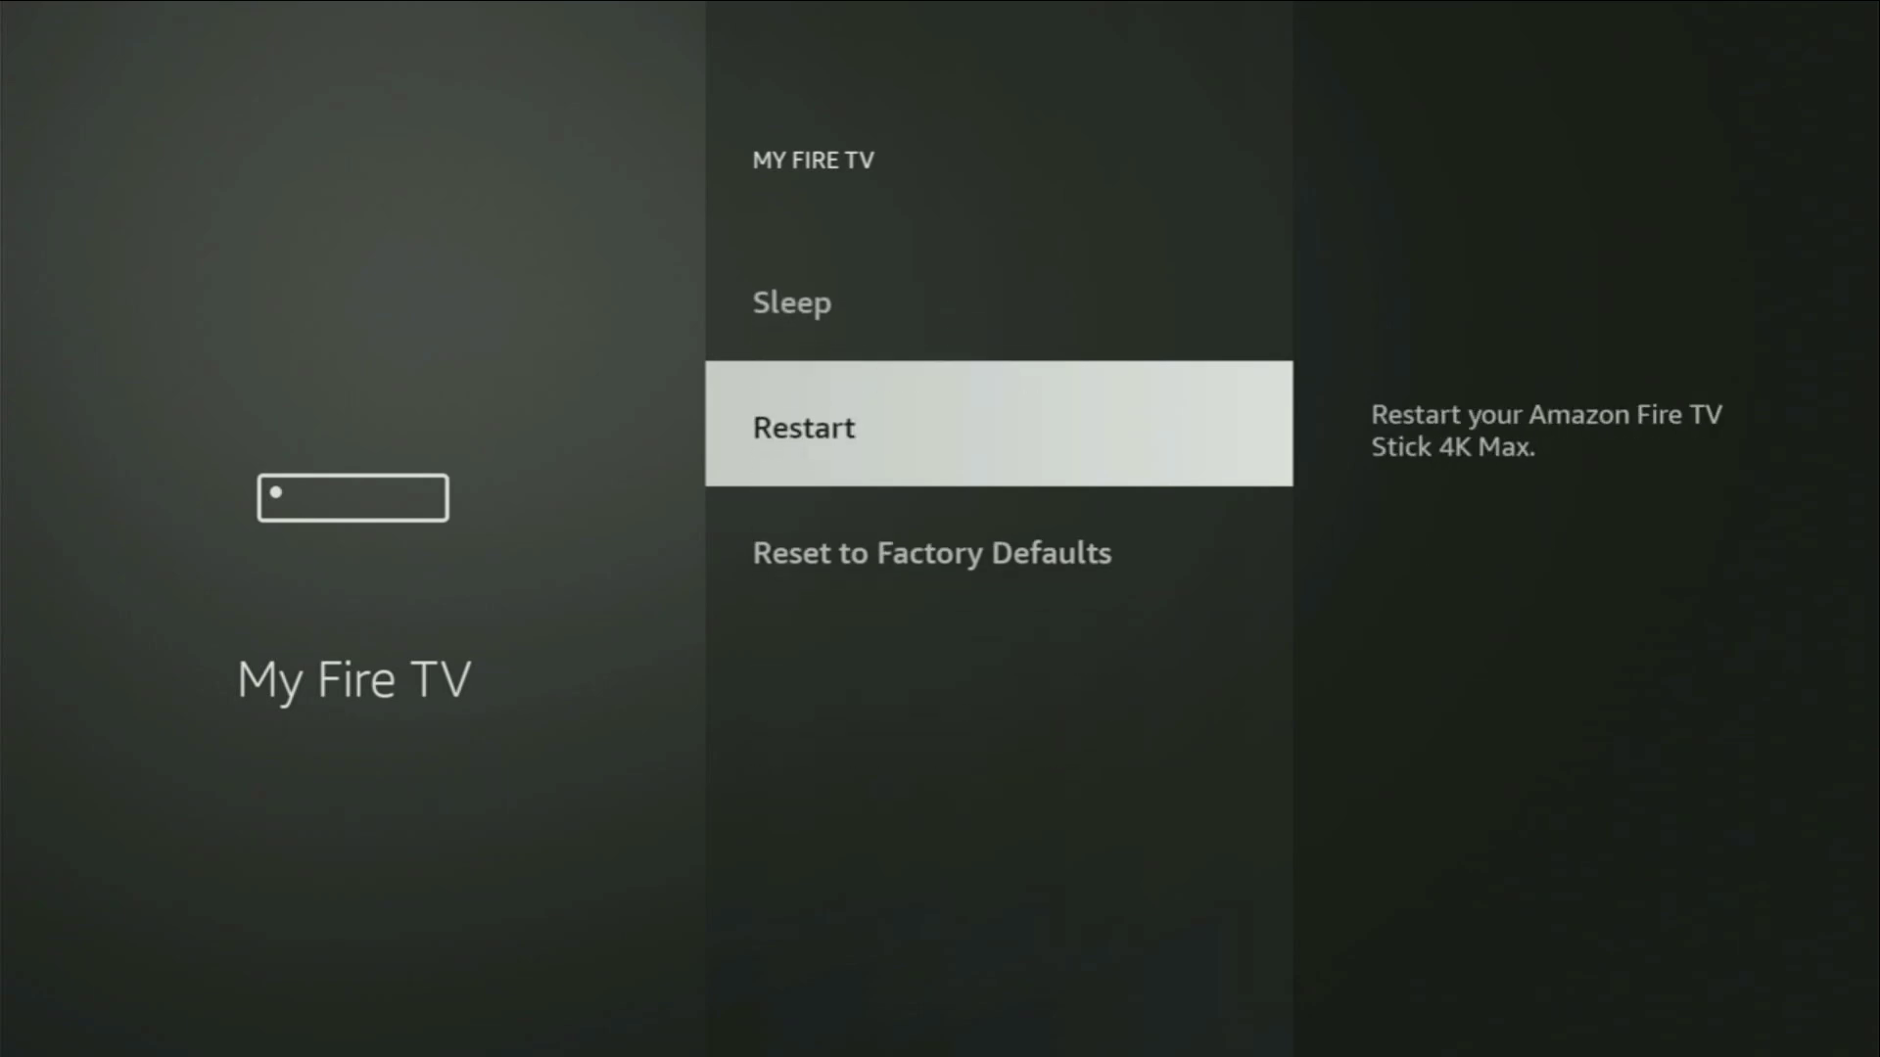
pyautogui.press('Down')
pyautogui.press('Up')
pyautogui.press('Up')
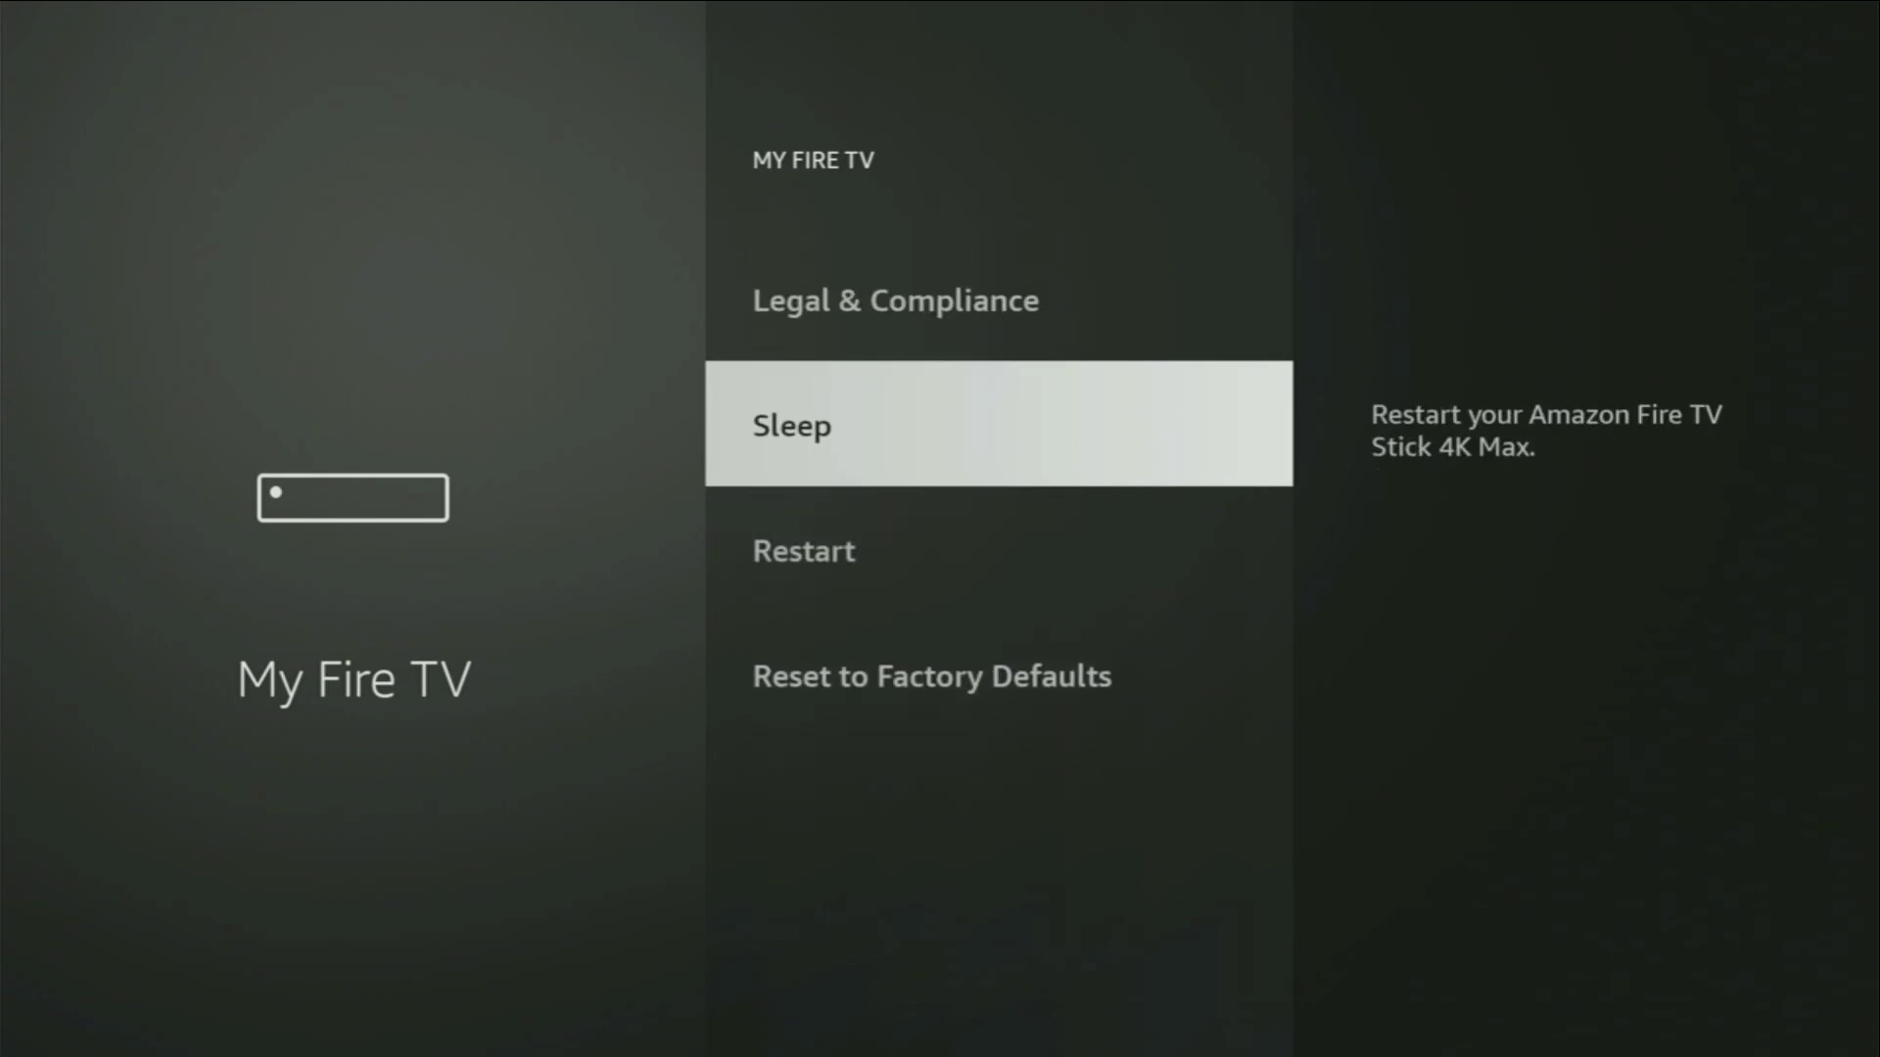
pyautogui.press('Up')
pyautogui.press('Up')
pyautogui.press('Up')
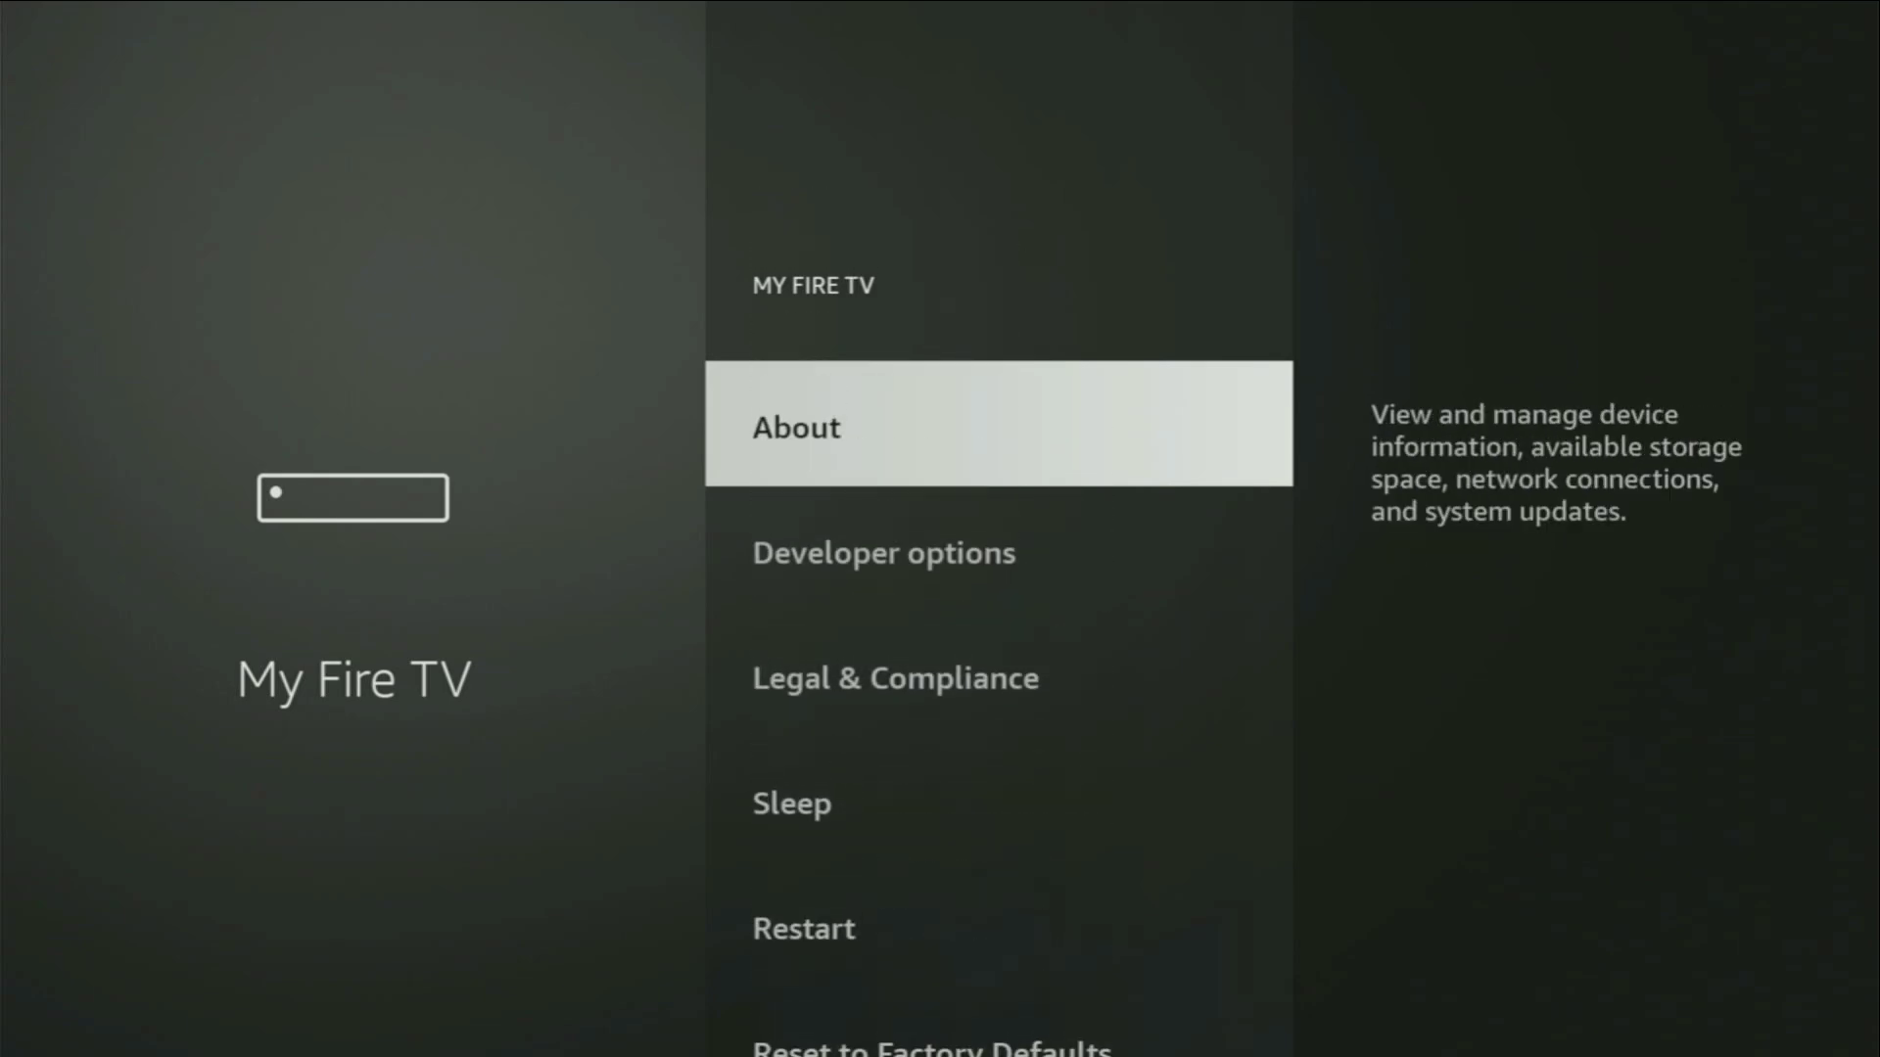
# Open About, select the Fire TV Stick 4K Max entry repeatedly to unlock Developer options, and return to My Fire TV.
pyautogui.press('Return')
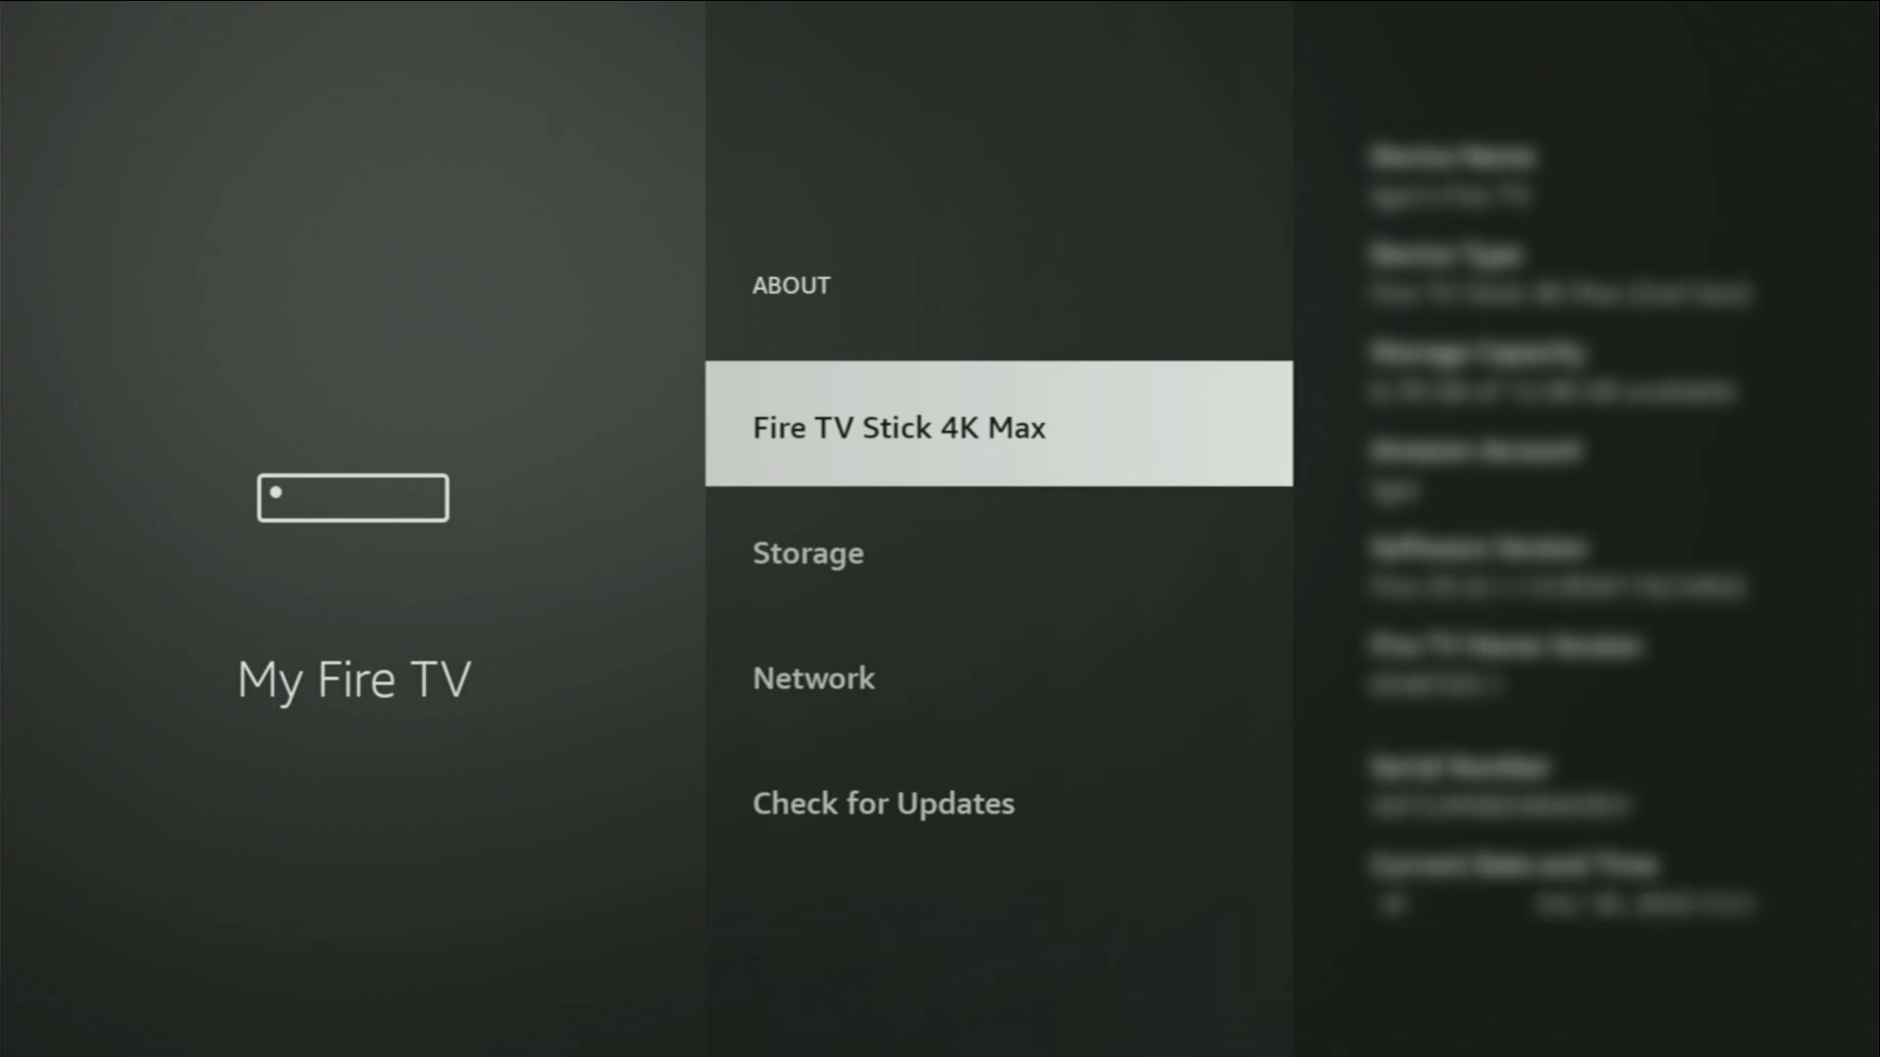
pyautogui.press('Return')
pyautogui.press('Return')
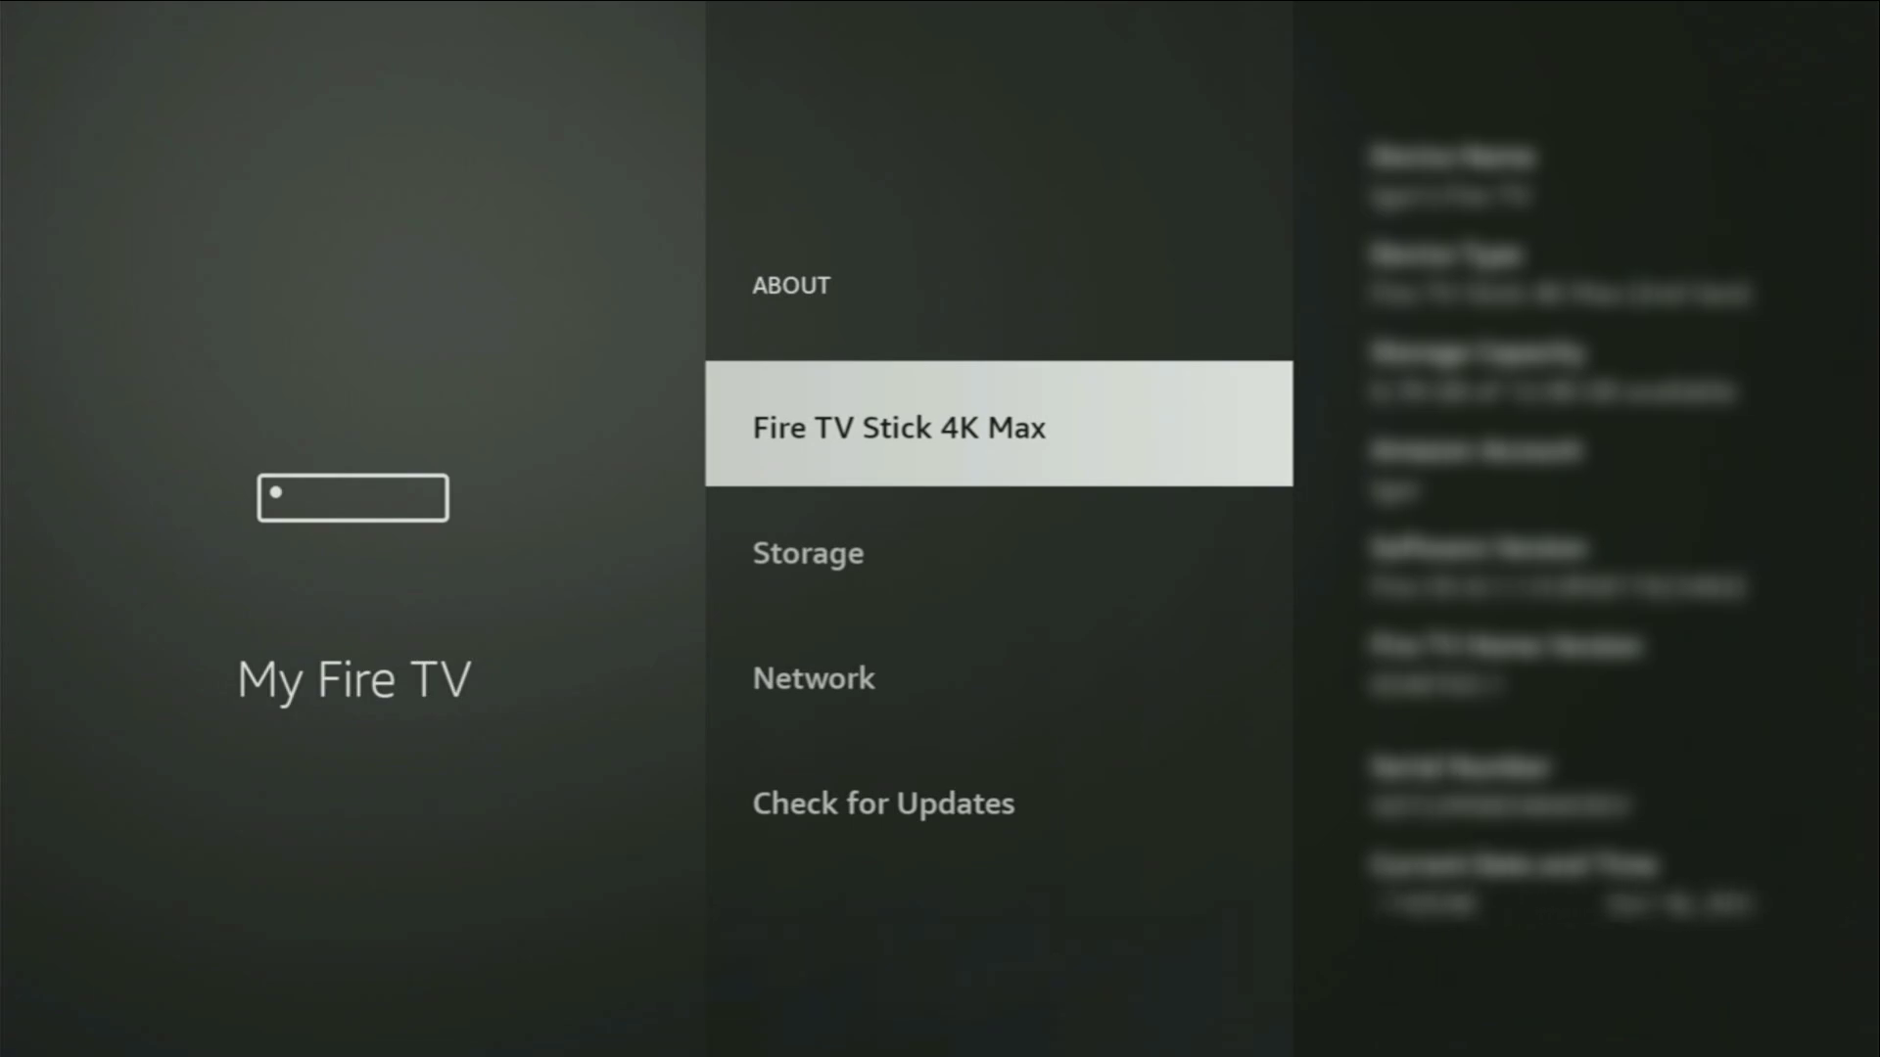
pyautogui.press('Down')
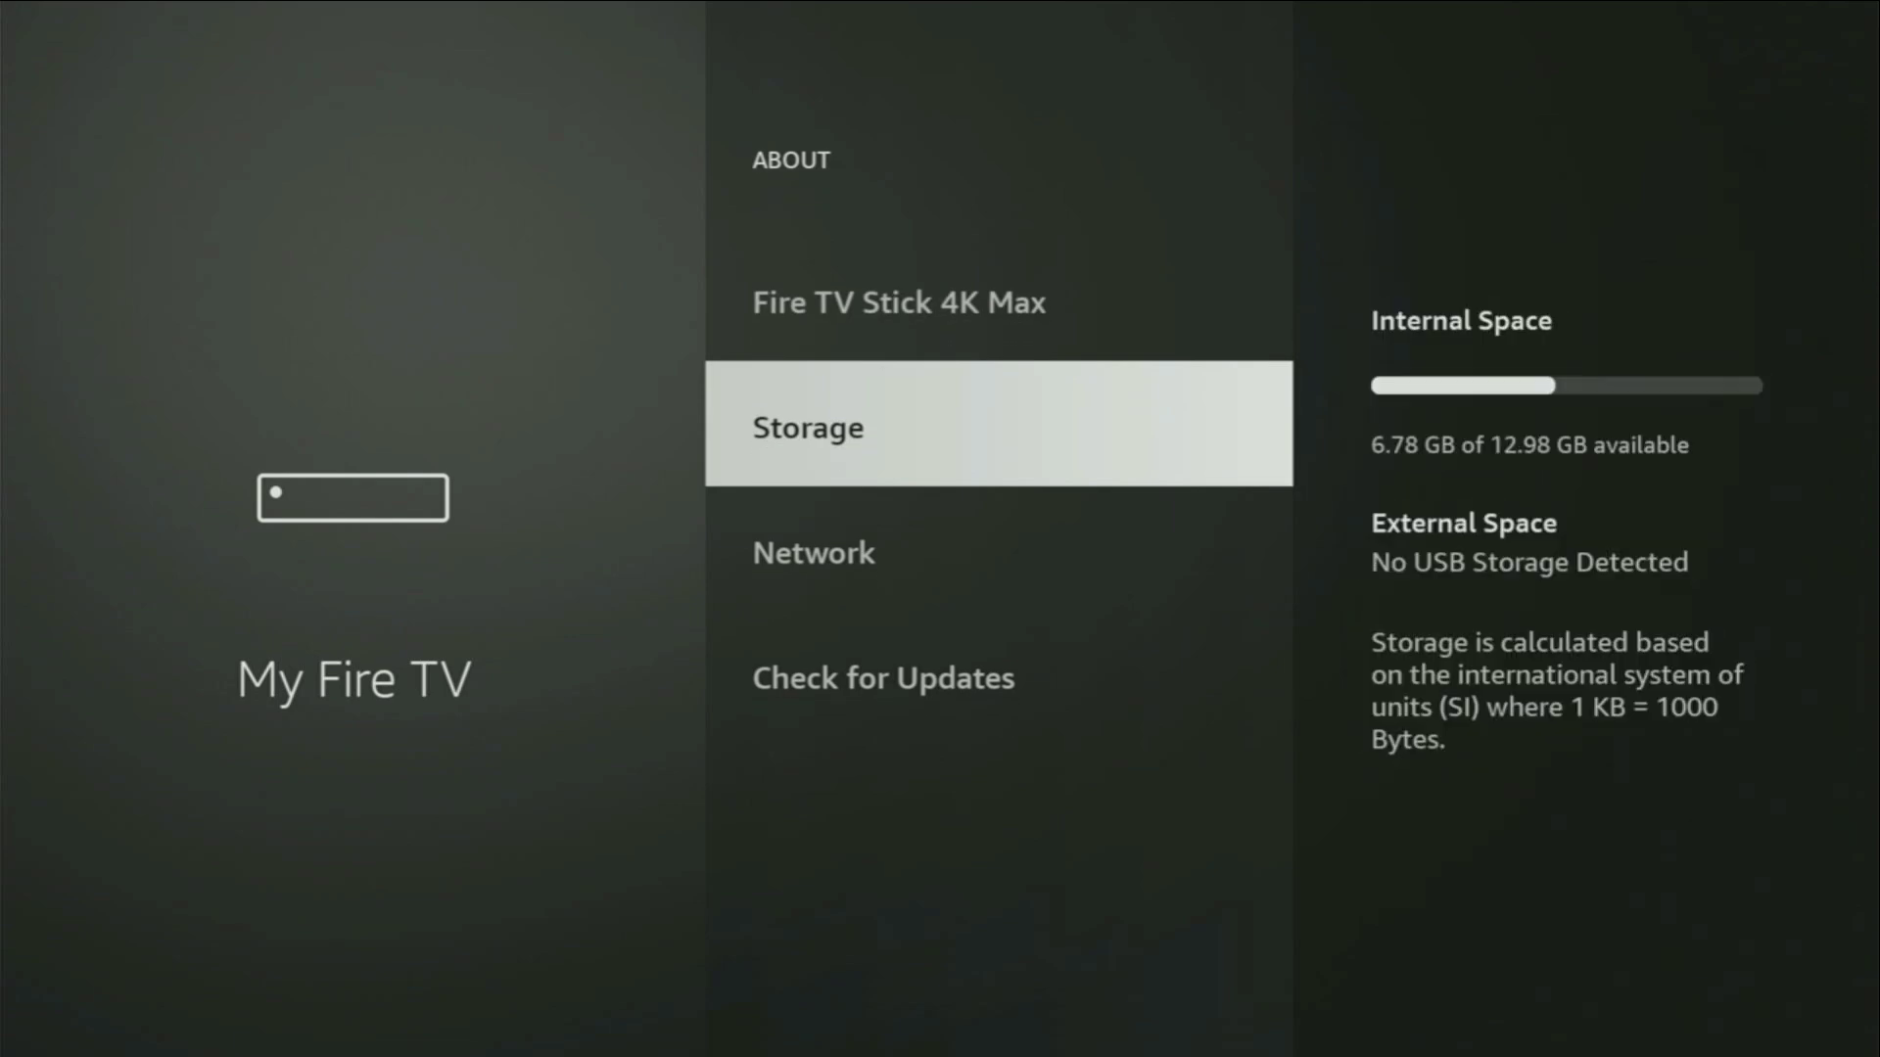
pyautogui.press('Escape')
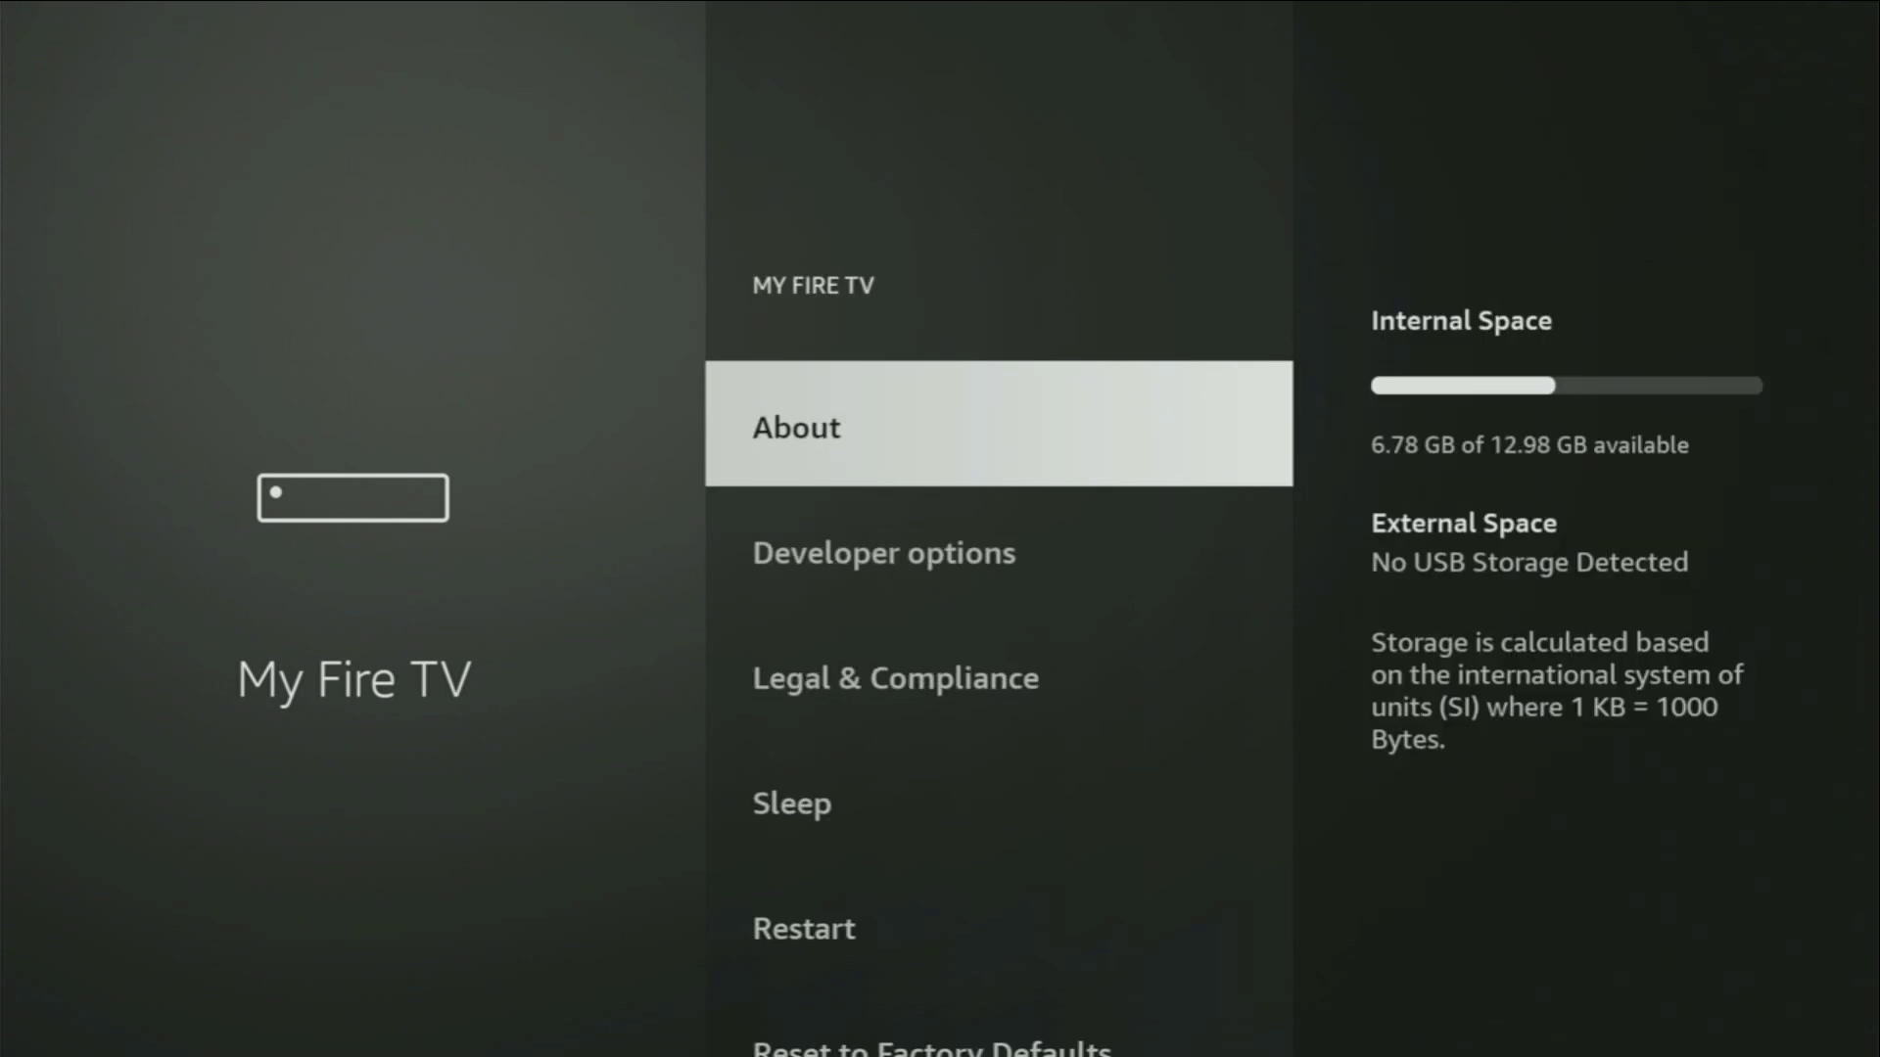
# In Developer options, make sure ADB debugging is ON and open the Install unknown apps list.
pyautogui.press('Down')
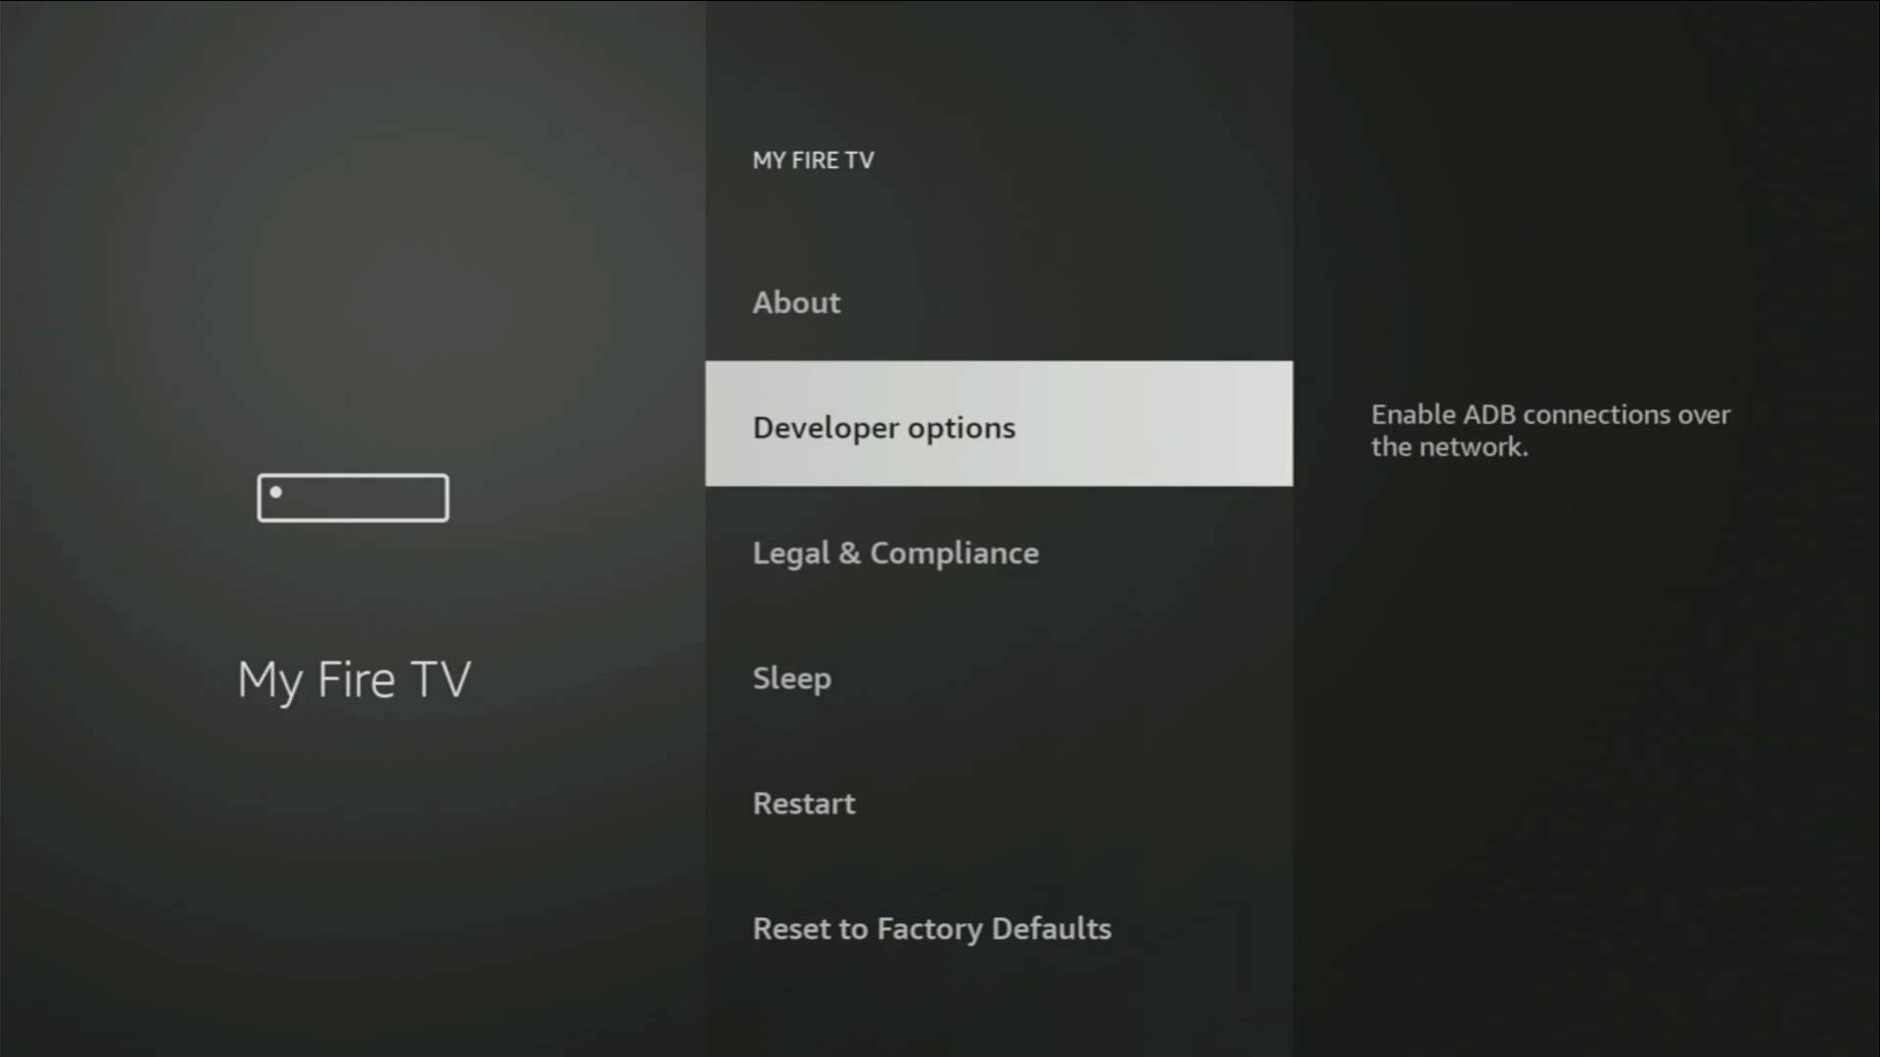
pyautogui.press('Return')
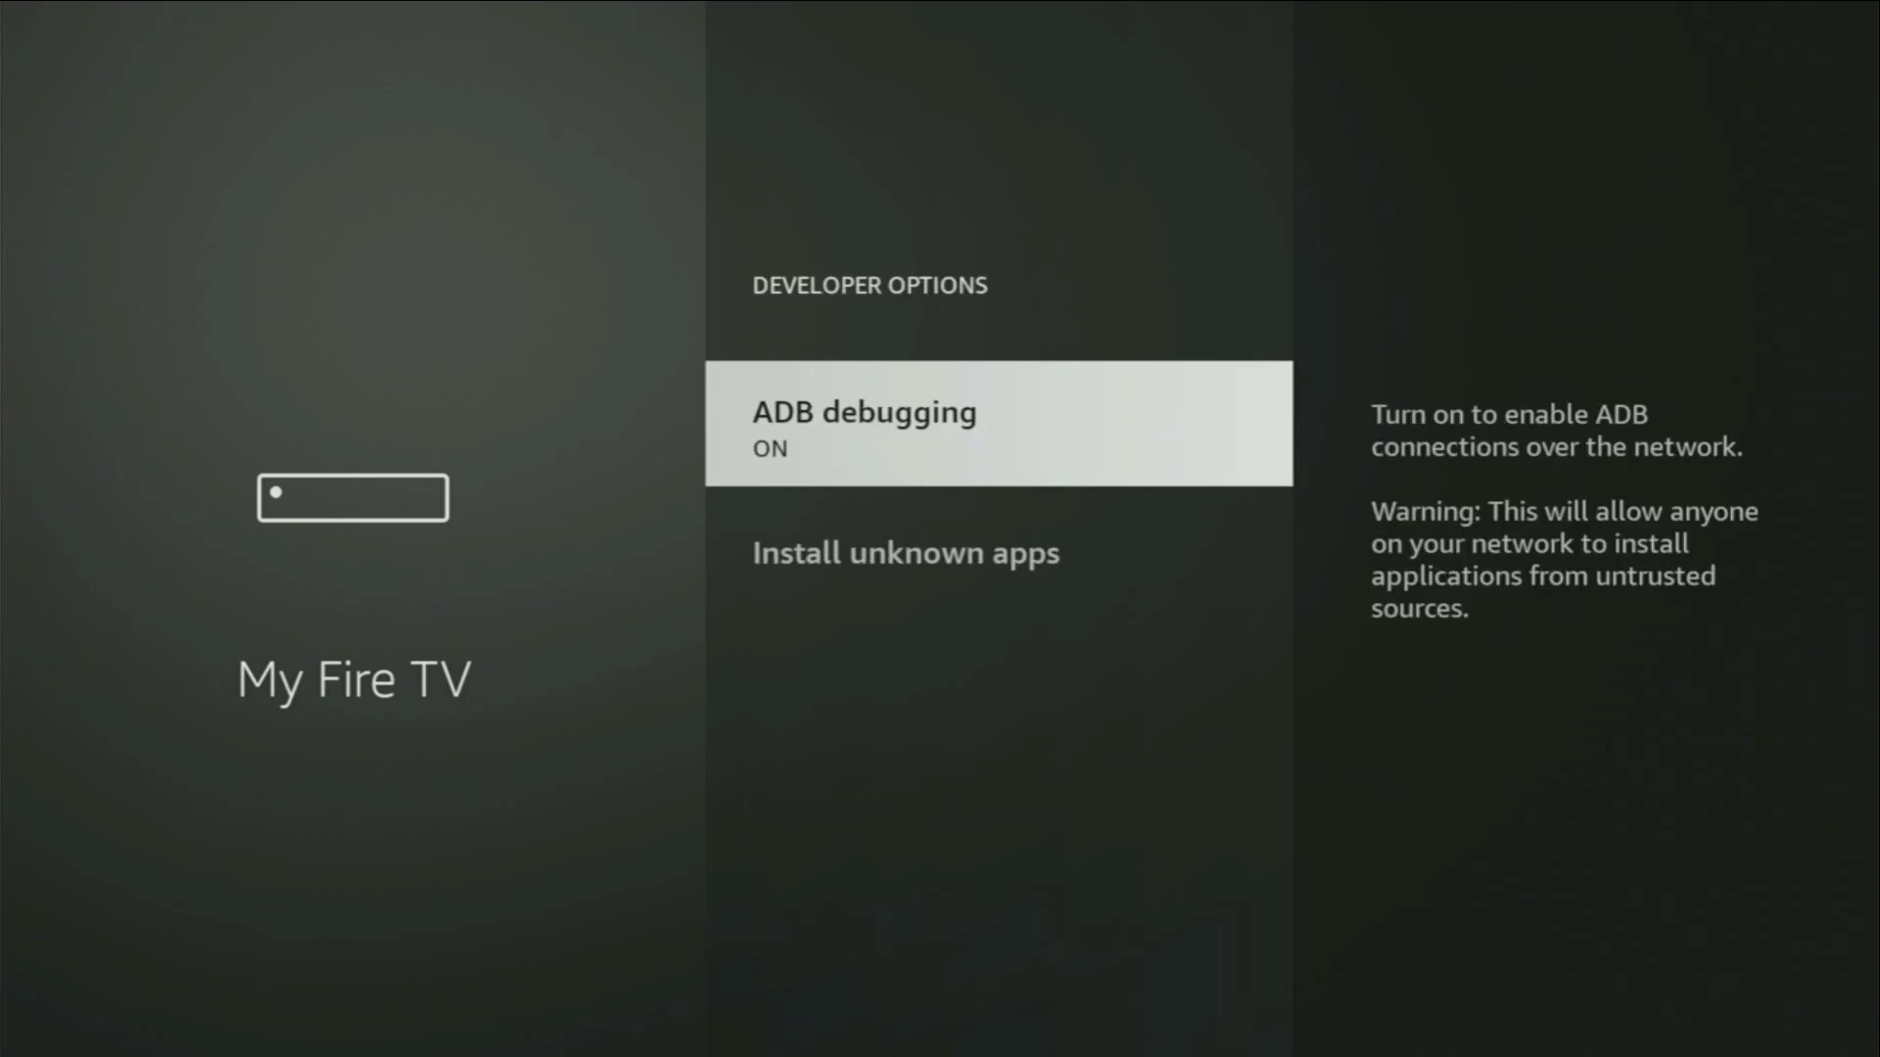
pyautogui.press('Return')
pyautogui.press('Return')
pyautogui.press('Down')
pyautogui.press('Return')
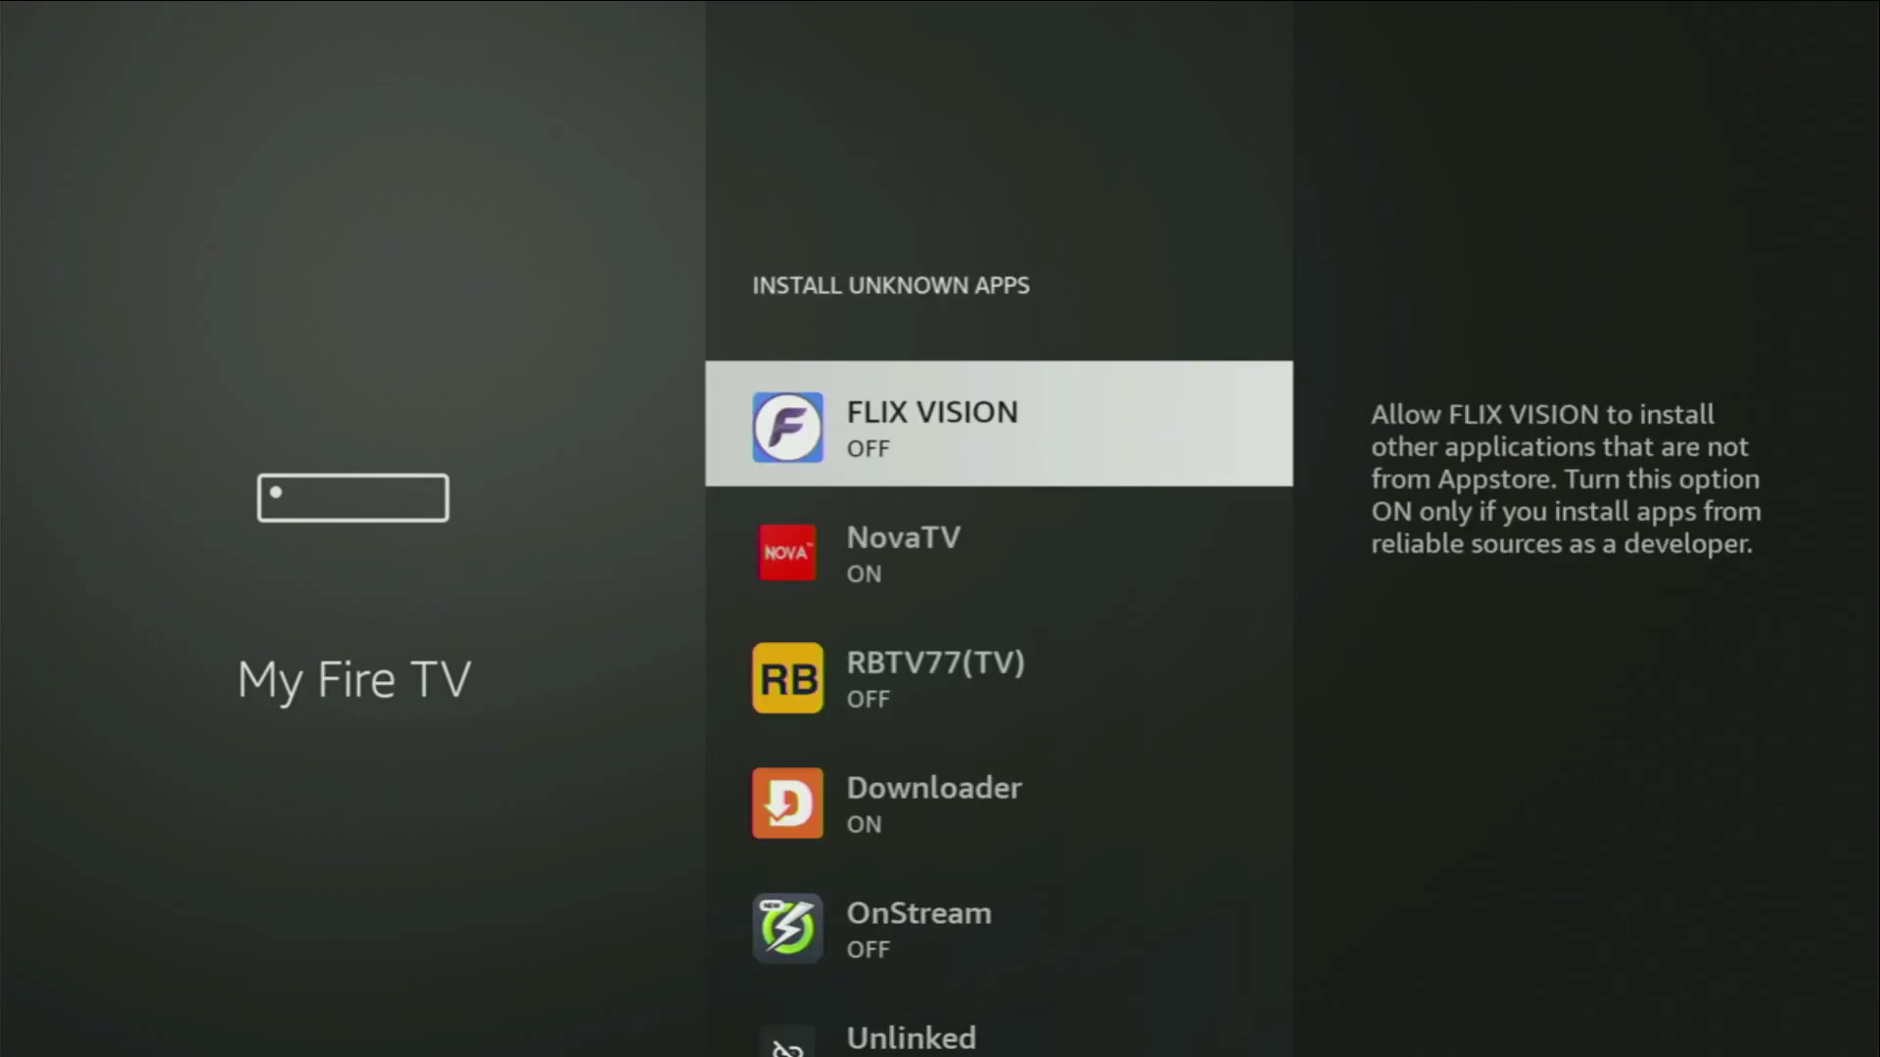
# Set the Downloader permission to install unknown apps to ON.
pyautogui.press('Down')
pyautogui.press('Down')
pyautogui.press('Down')
pyautogui.press('Return')
pyautogui.press('Return')
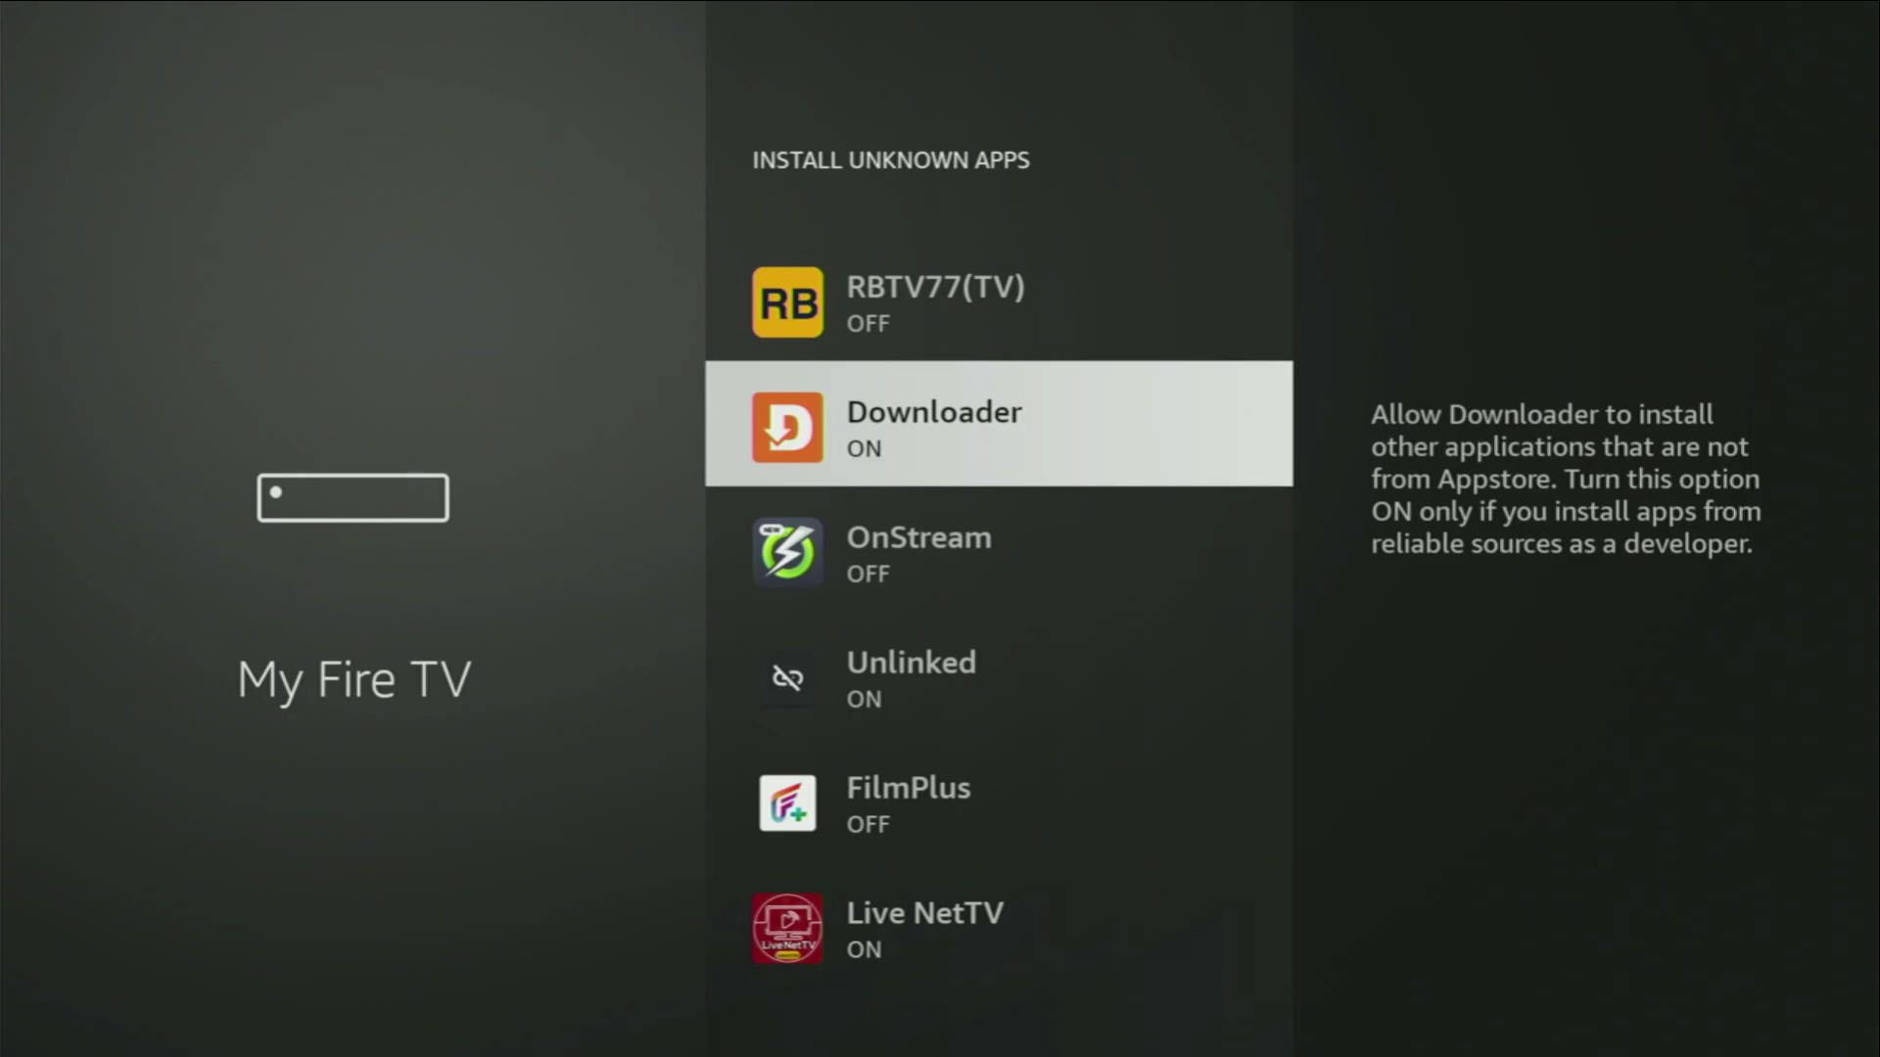
# Review the install permissions of the other listed apps down to Live NetTV and return to Downloader.
pyautogui.press('Down')
pyautogui.press('Up')
pyautogui.press('Up')
pyautogui.press('Down')
pyautogui.press('Down')
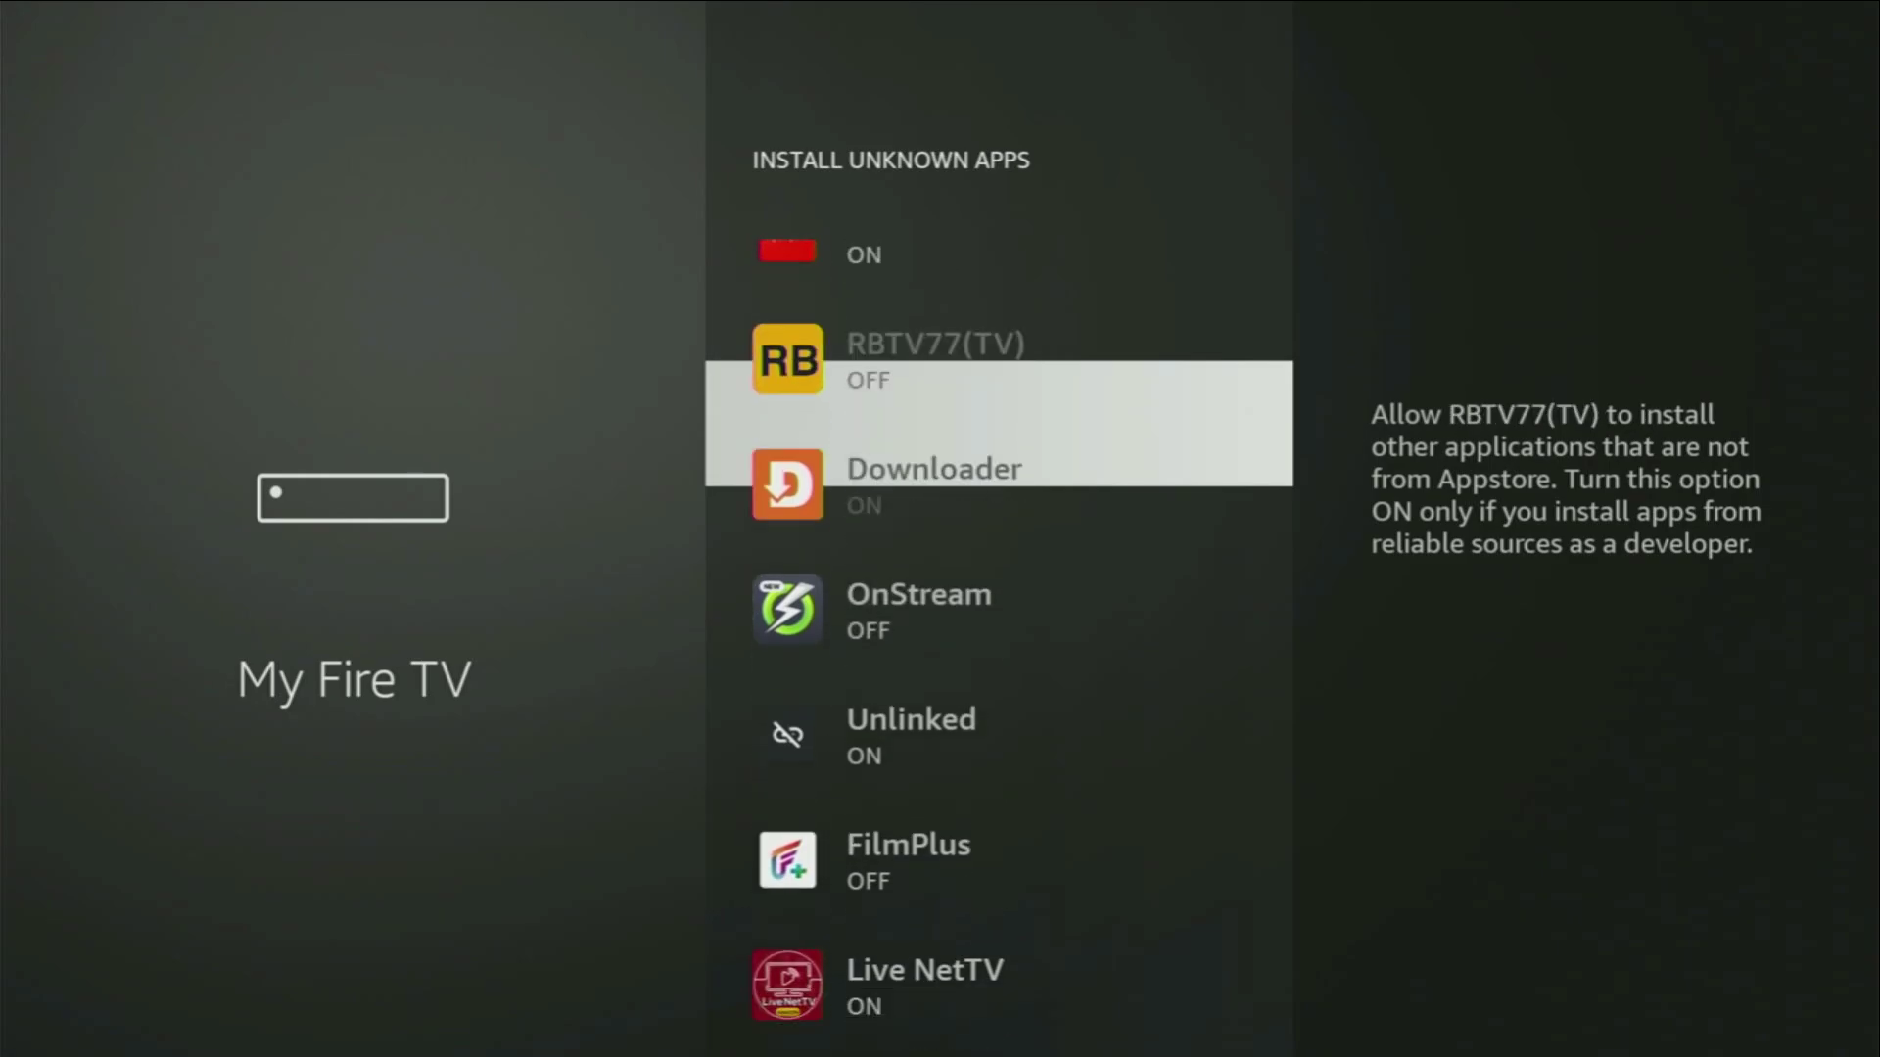
pyautogui.press('Down')
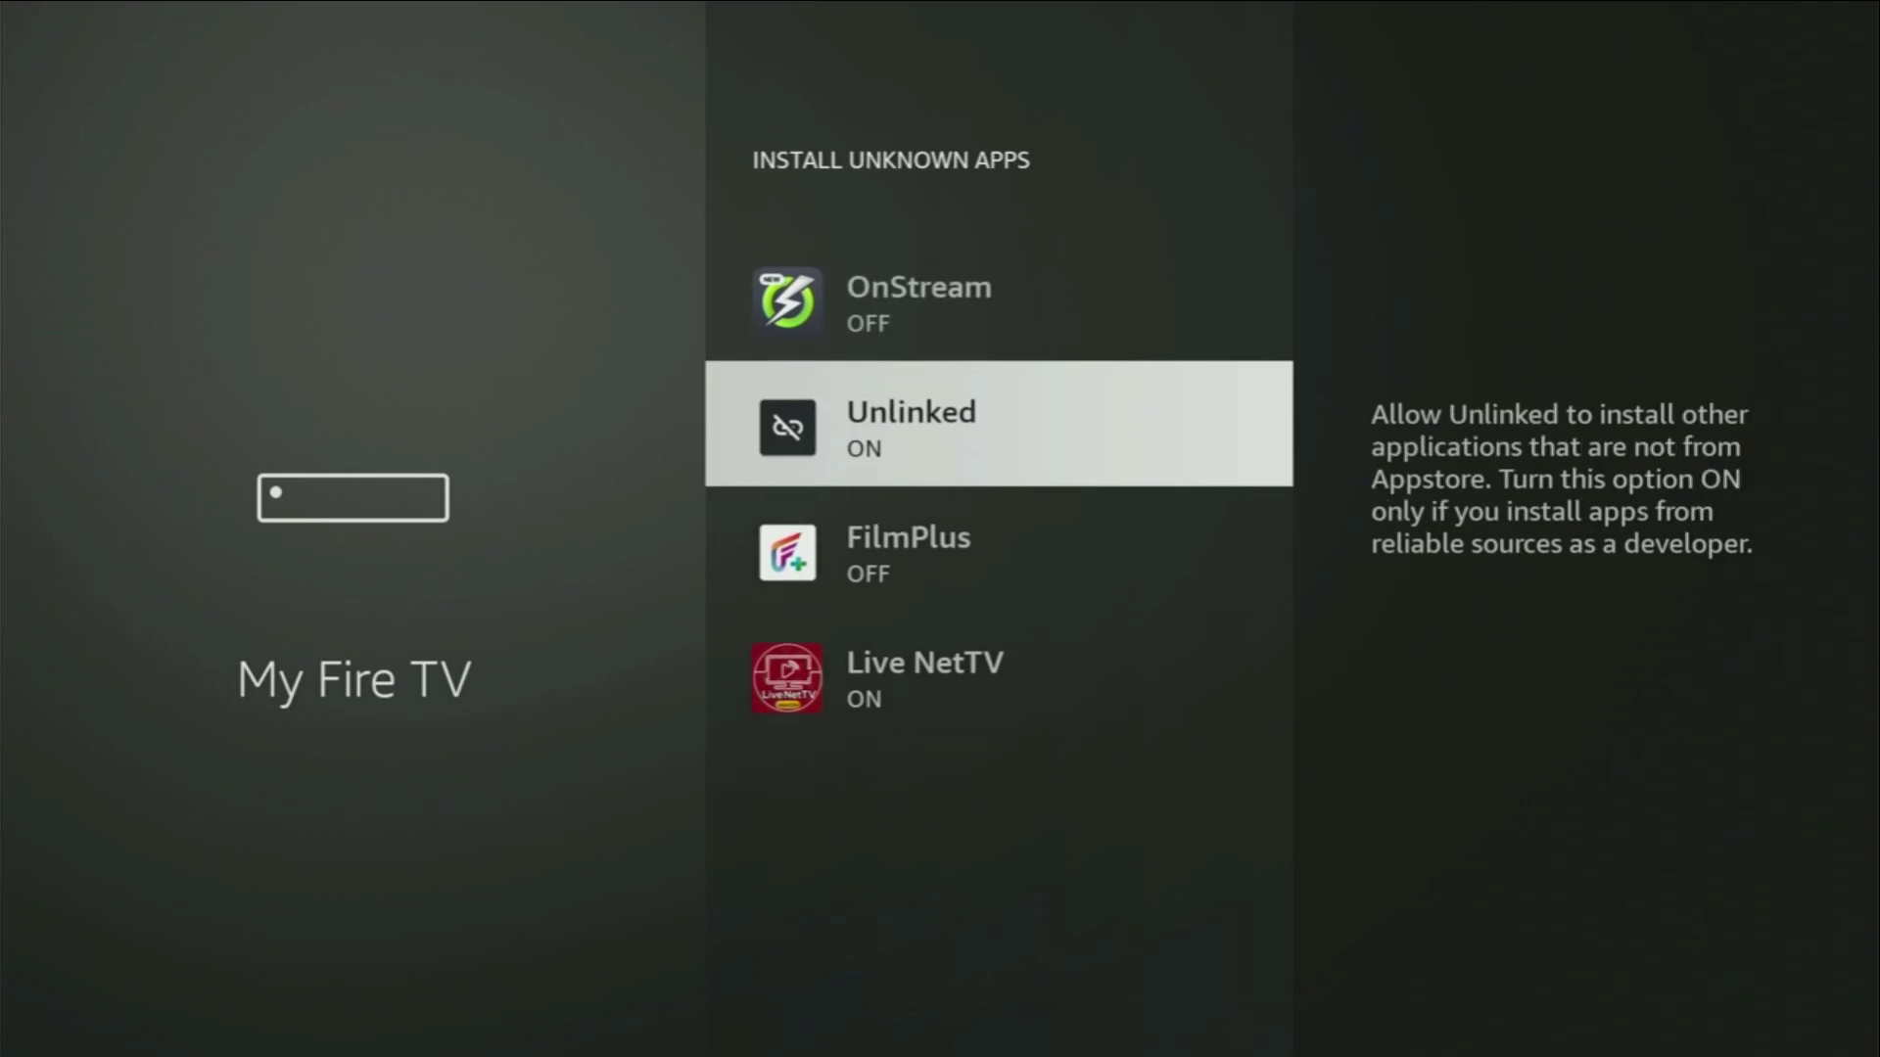
pyautogui.press('Down')
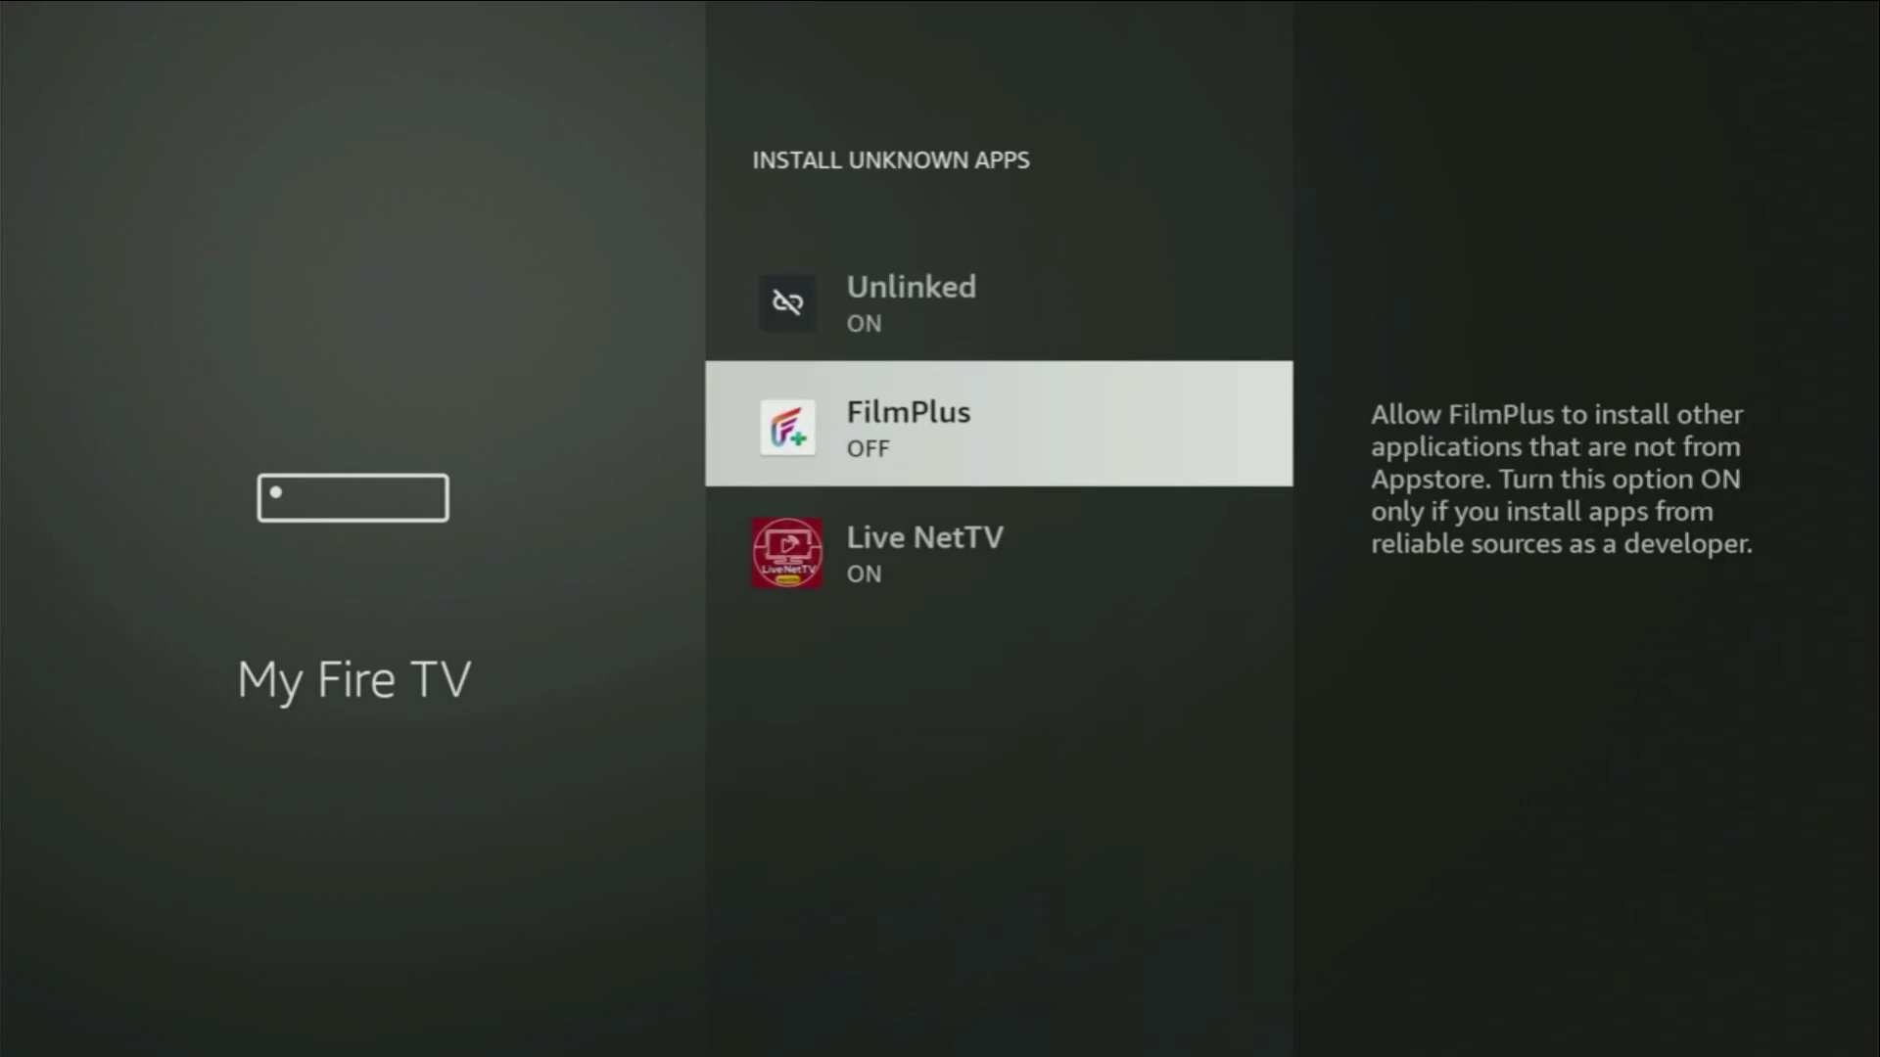
pyautogui.press('Down')
pyautogui.press('Up')
pyautogui.press('Up')
pyautogui.press('Up')
pyautogui.press('Up')
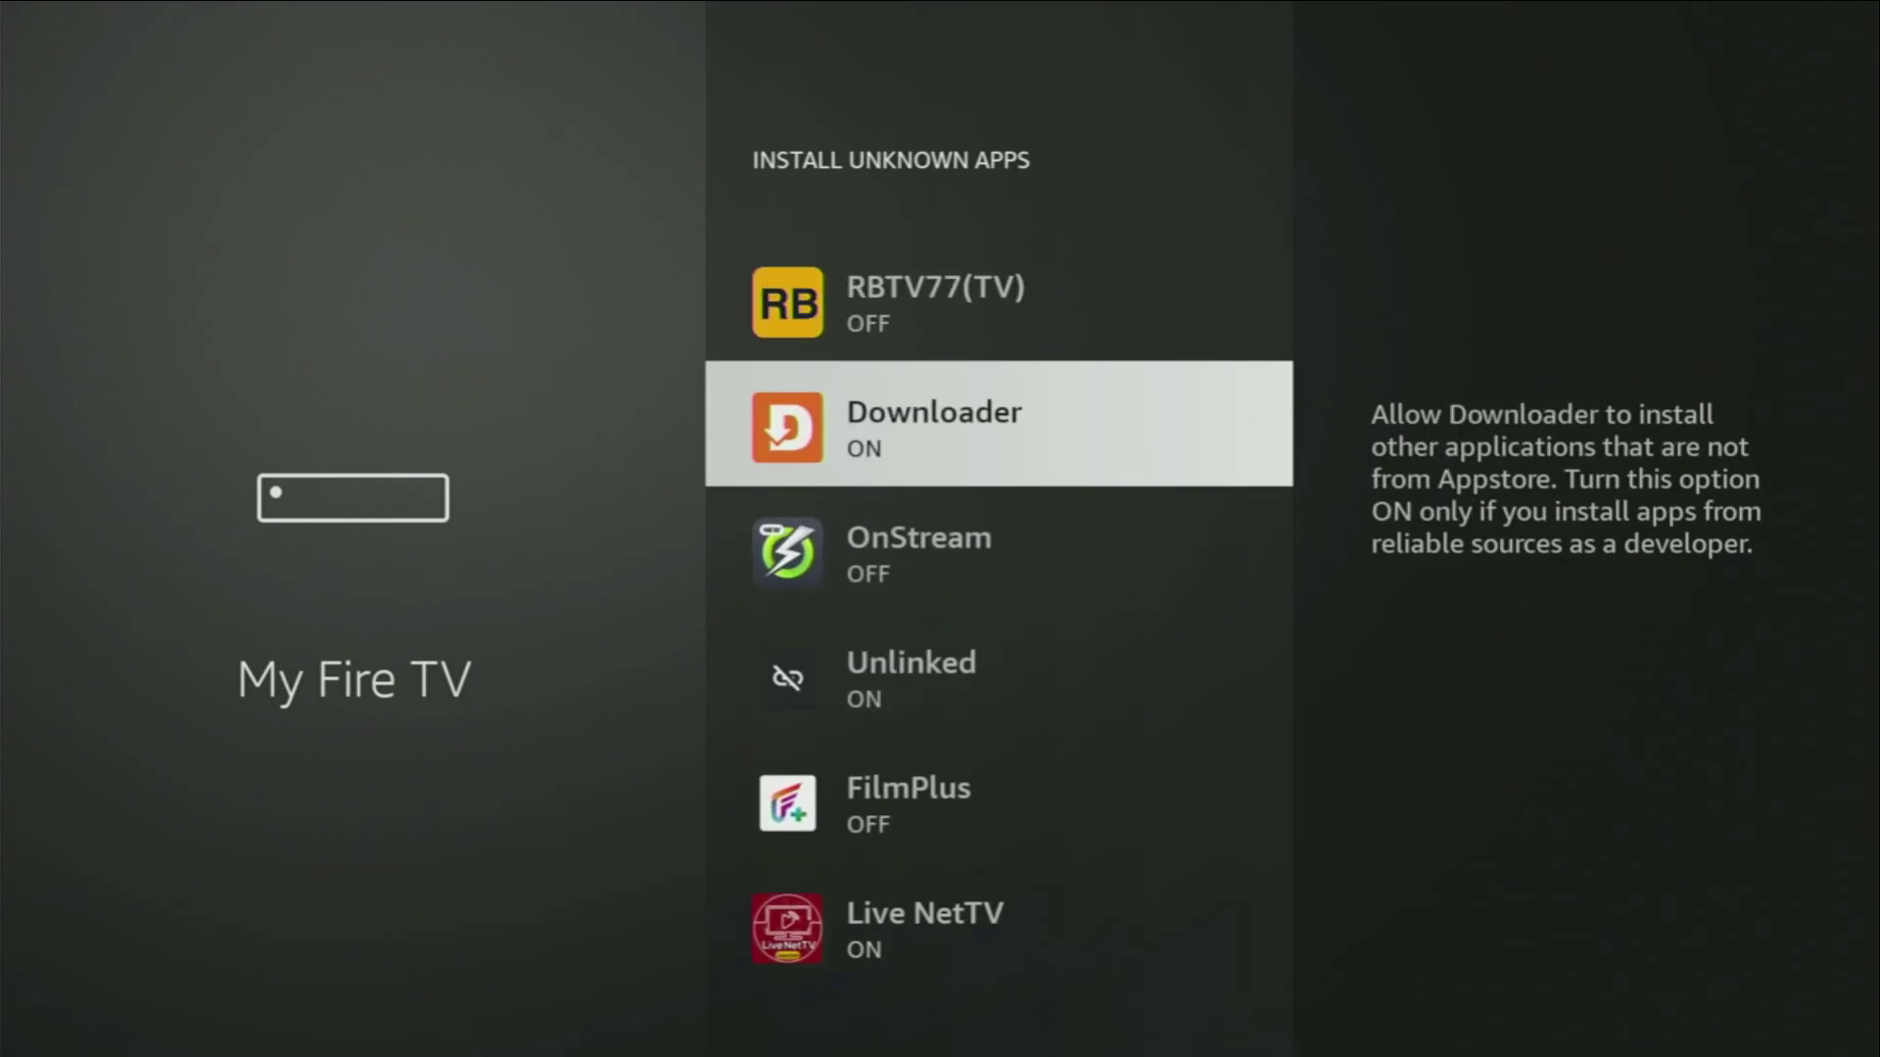
# Return to the Fire TV home screen and open the full Your Apps & Channels list.
pyautogui.press('Home')
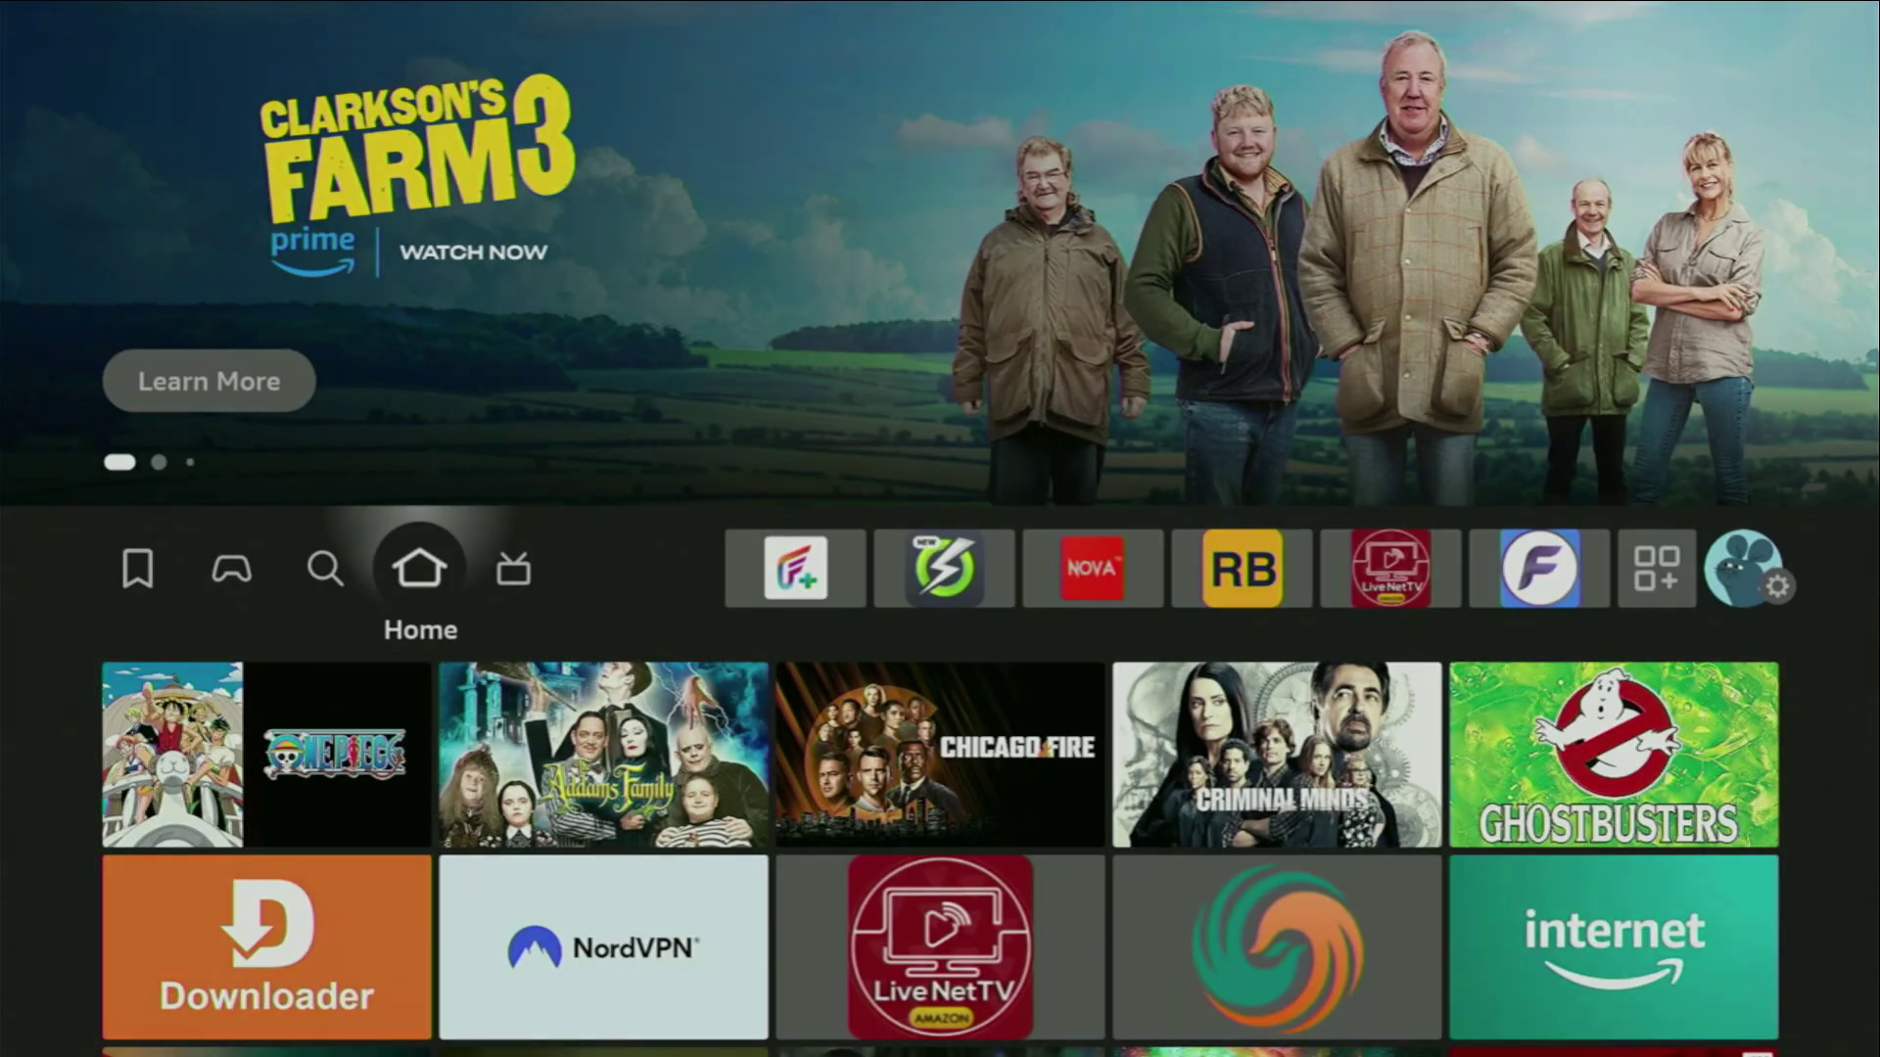
pyautogui.press('Right')
pyautogui.press('Right')
pyautogui.press('Right')
pyautogui.press('Right')
pyautogui.press('Right')
pyautogui.press('Right')
pyautogui.press('Right')
pyautogui.press('Right')
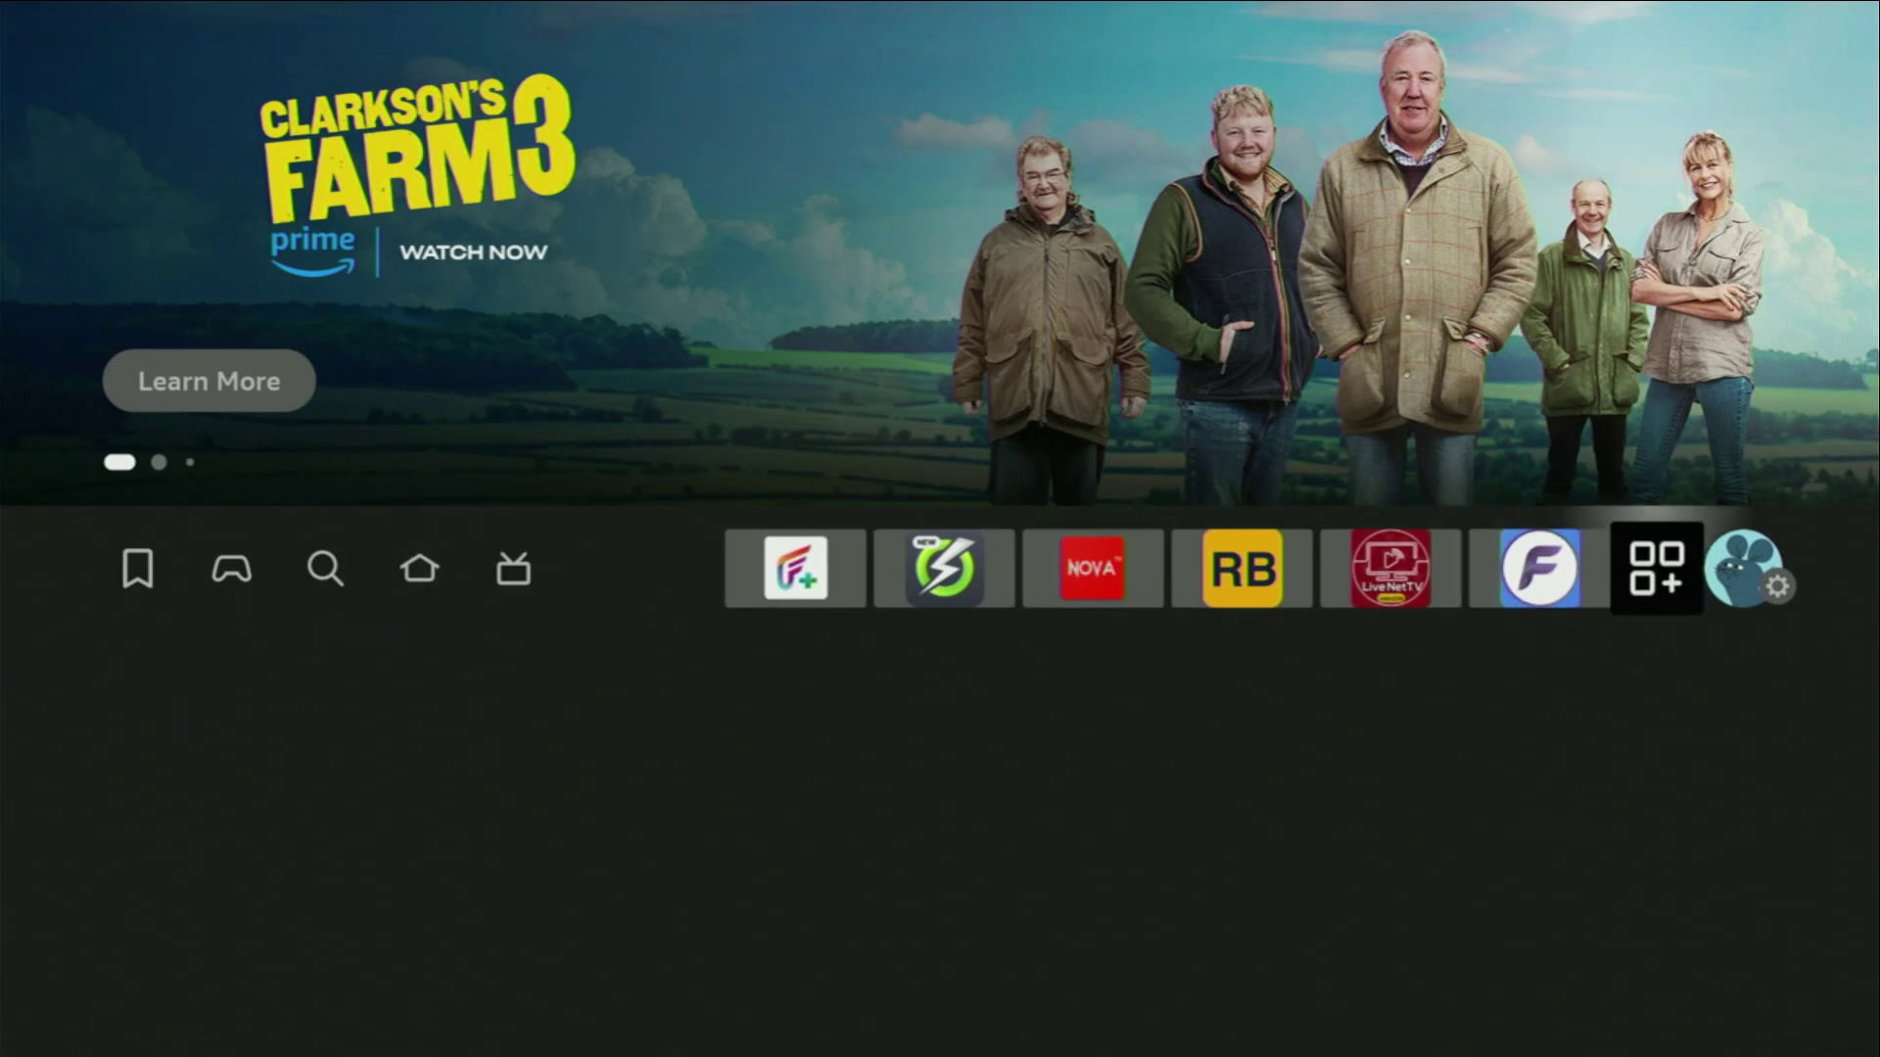
pyautogui.press('Return')
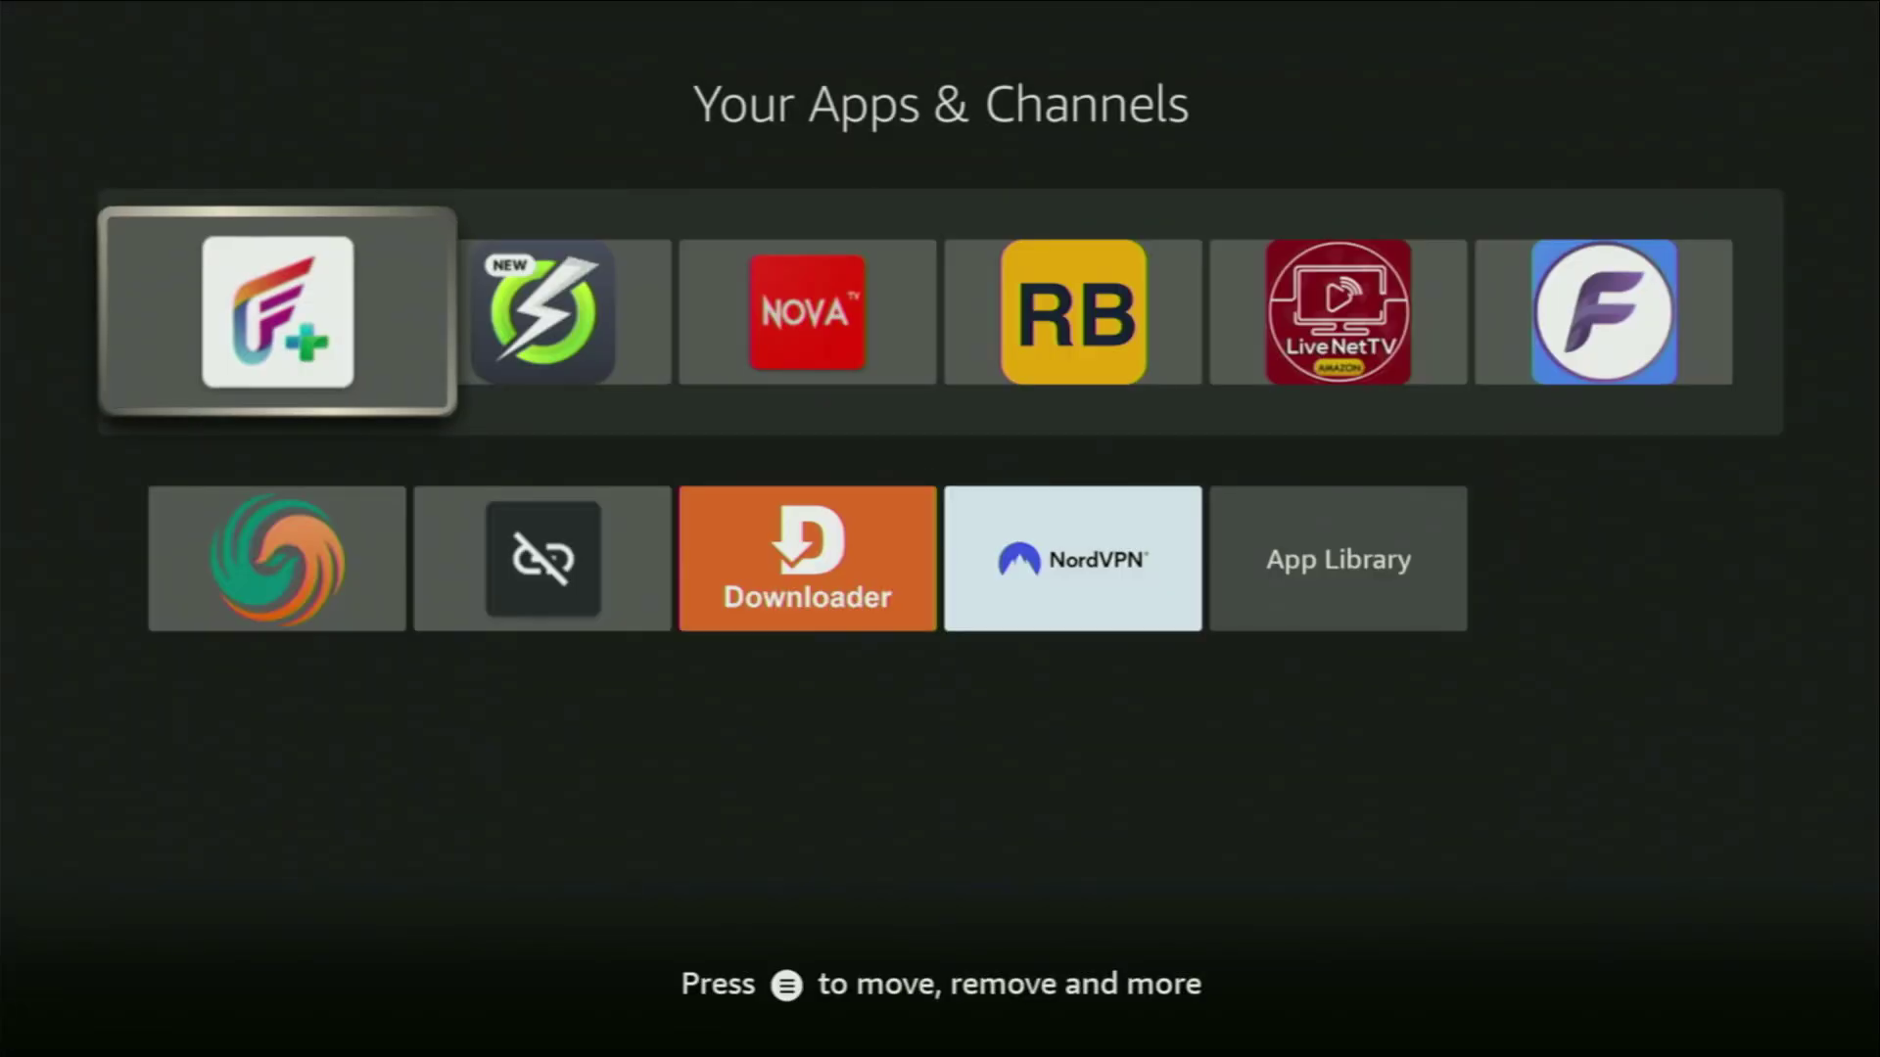
# Find NordVPN among the installed apps, past Downloader, and launch it.
pyautogui.press('Down')
pyautogui.press('Right')
pyautogui.press('Right')
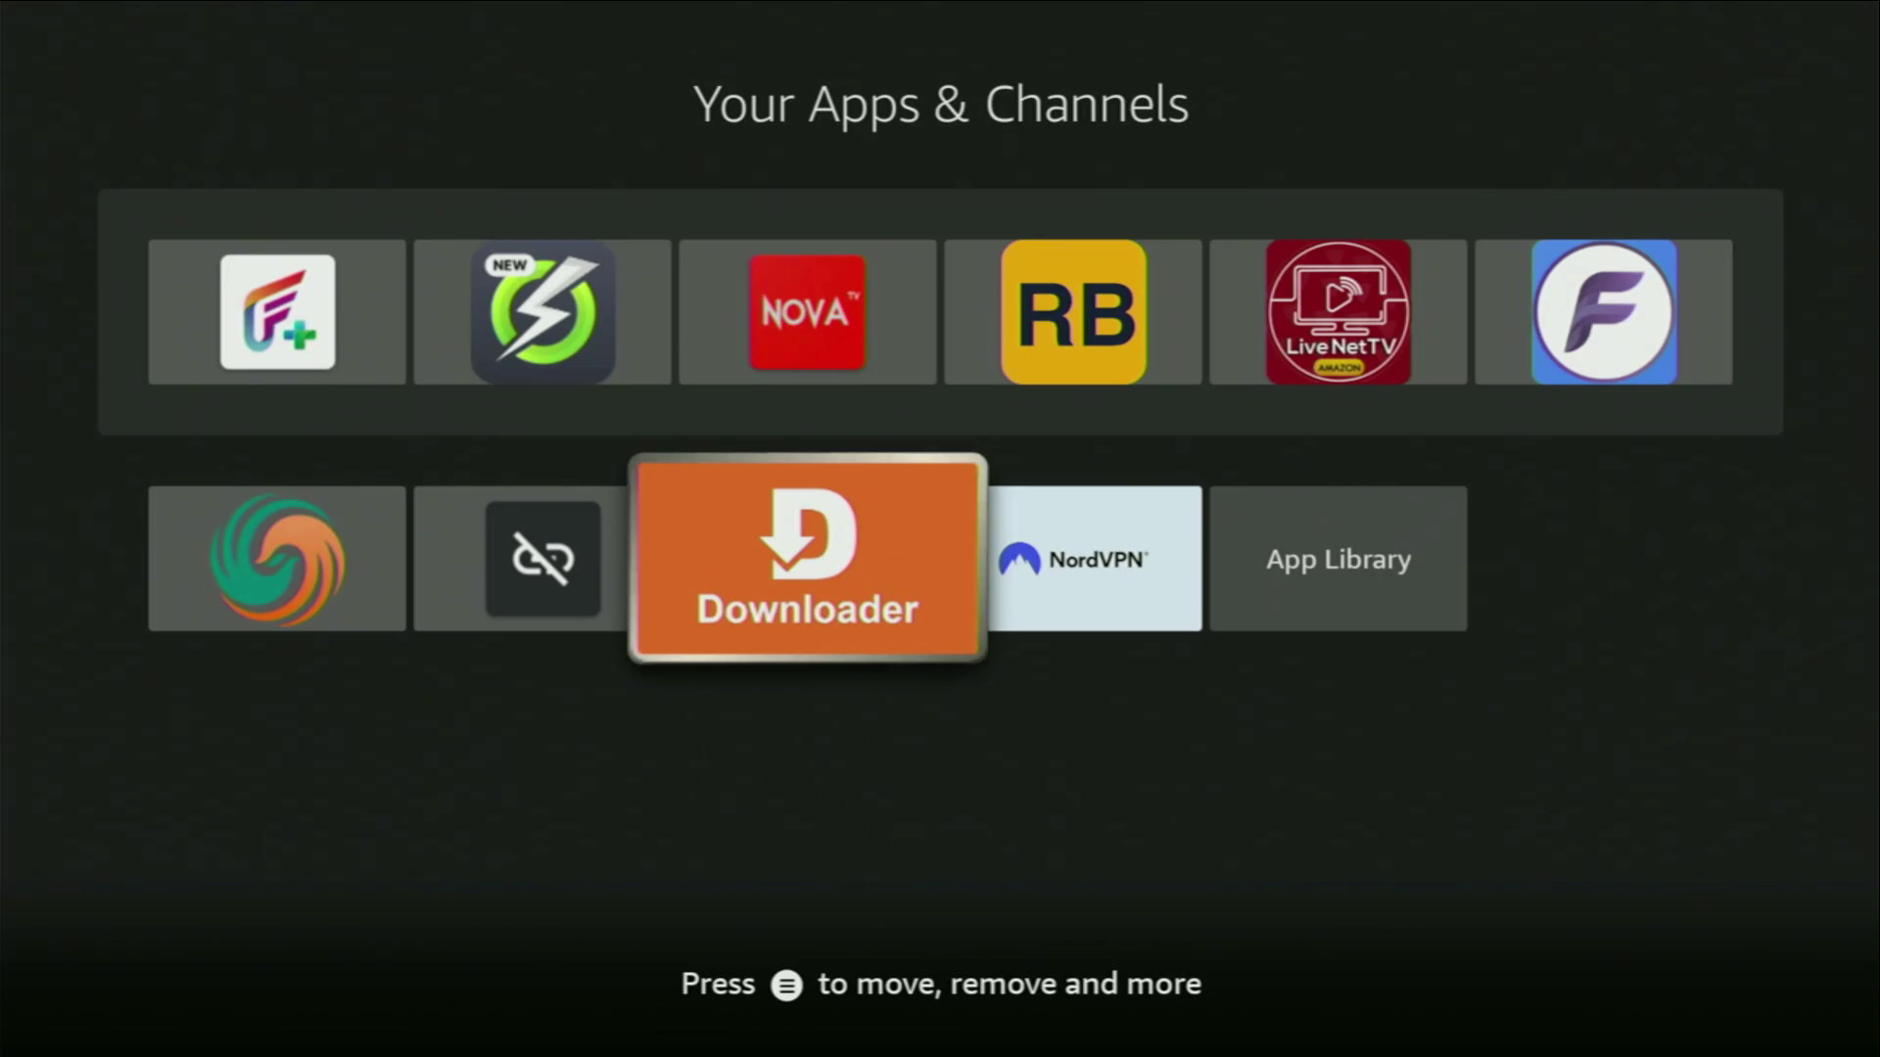
pyautogui.press('Right')
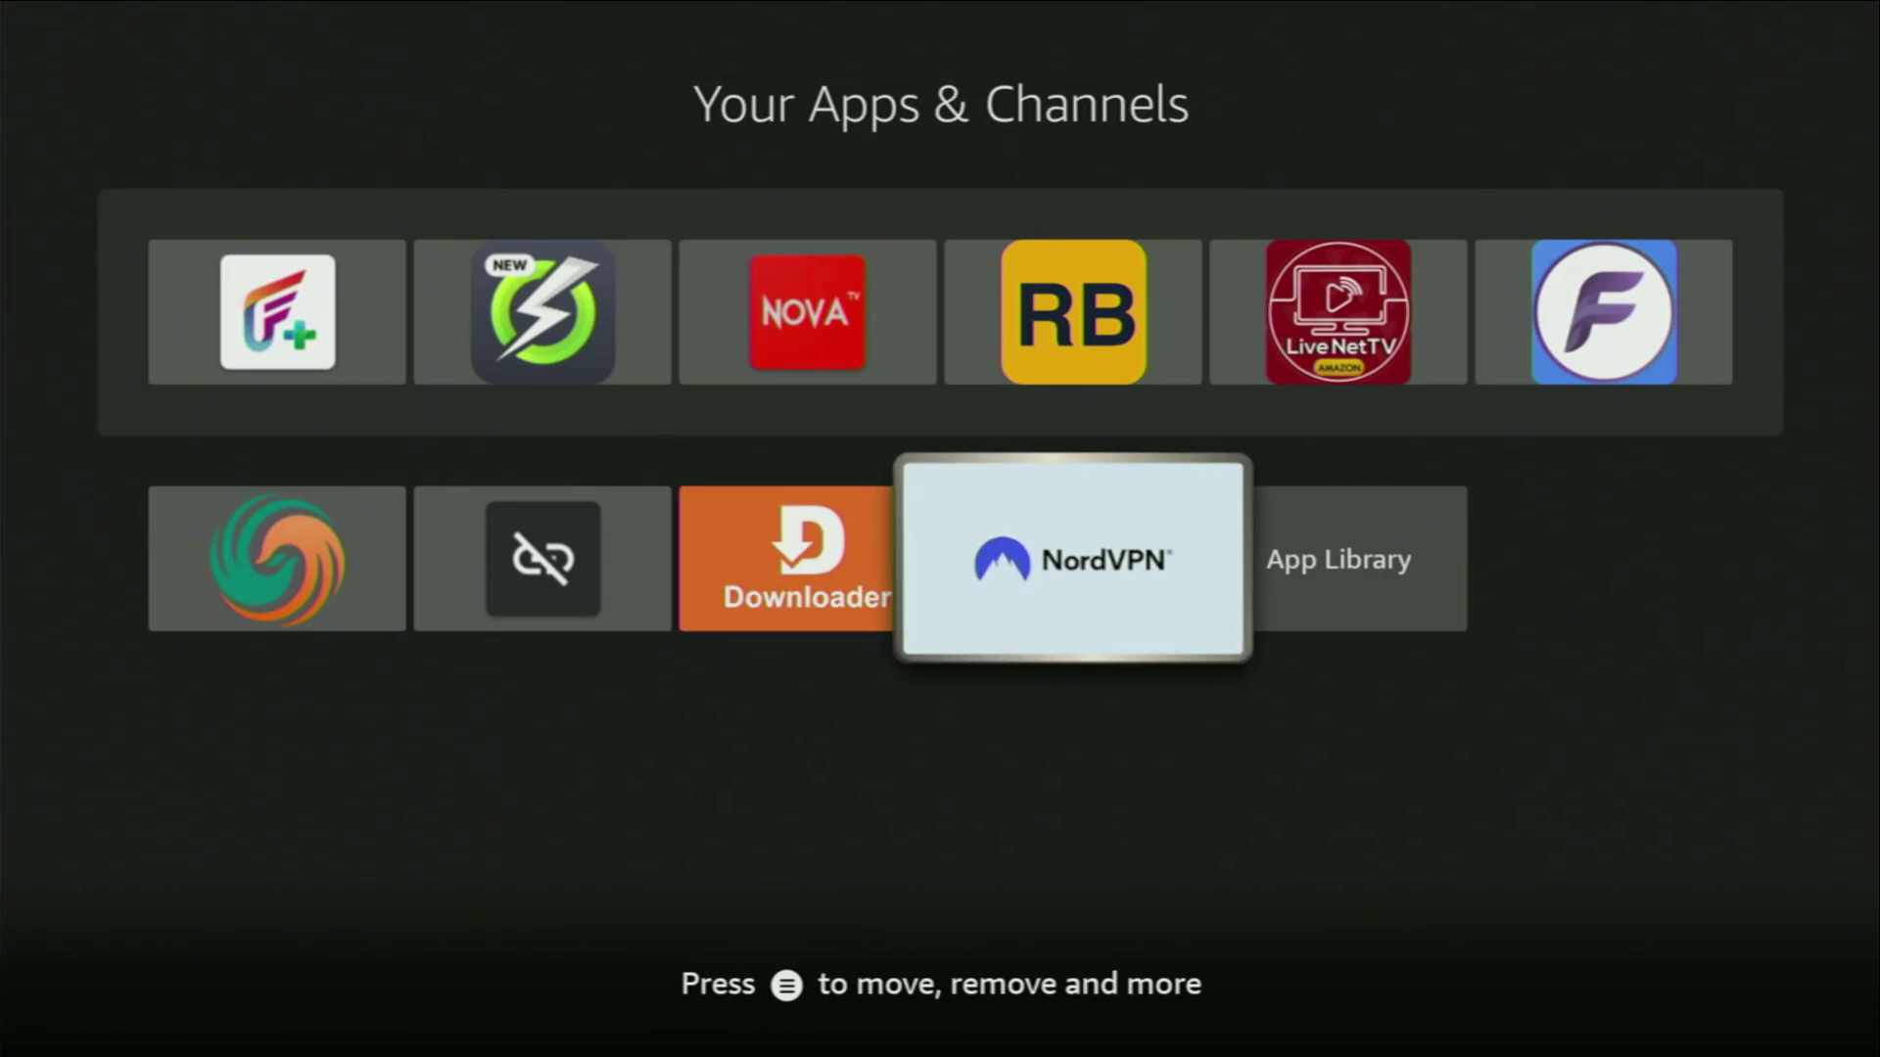
pyautogui.press('Return')
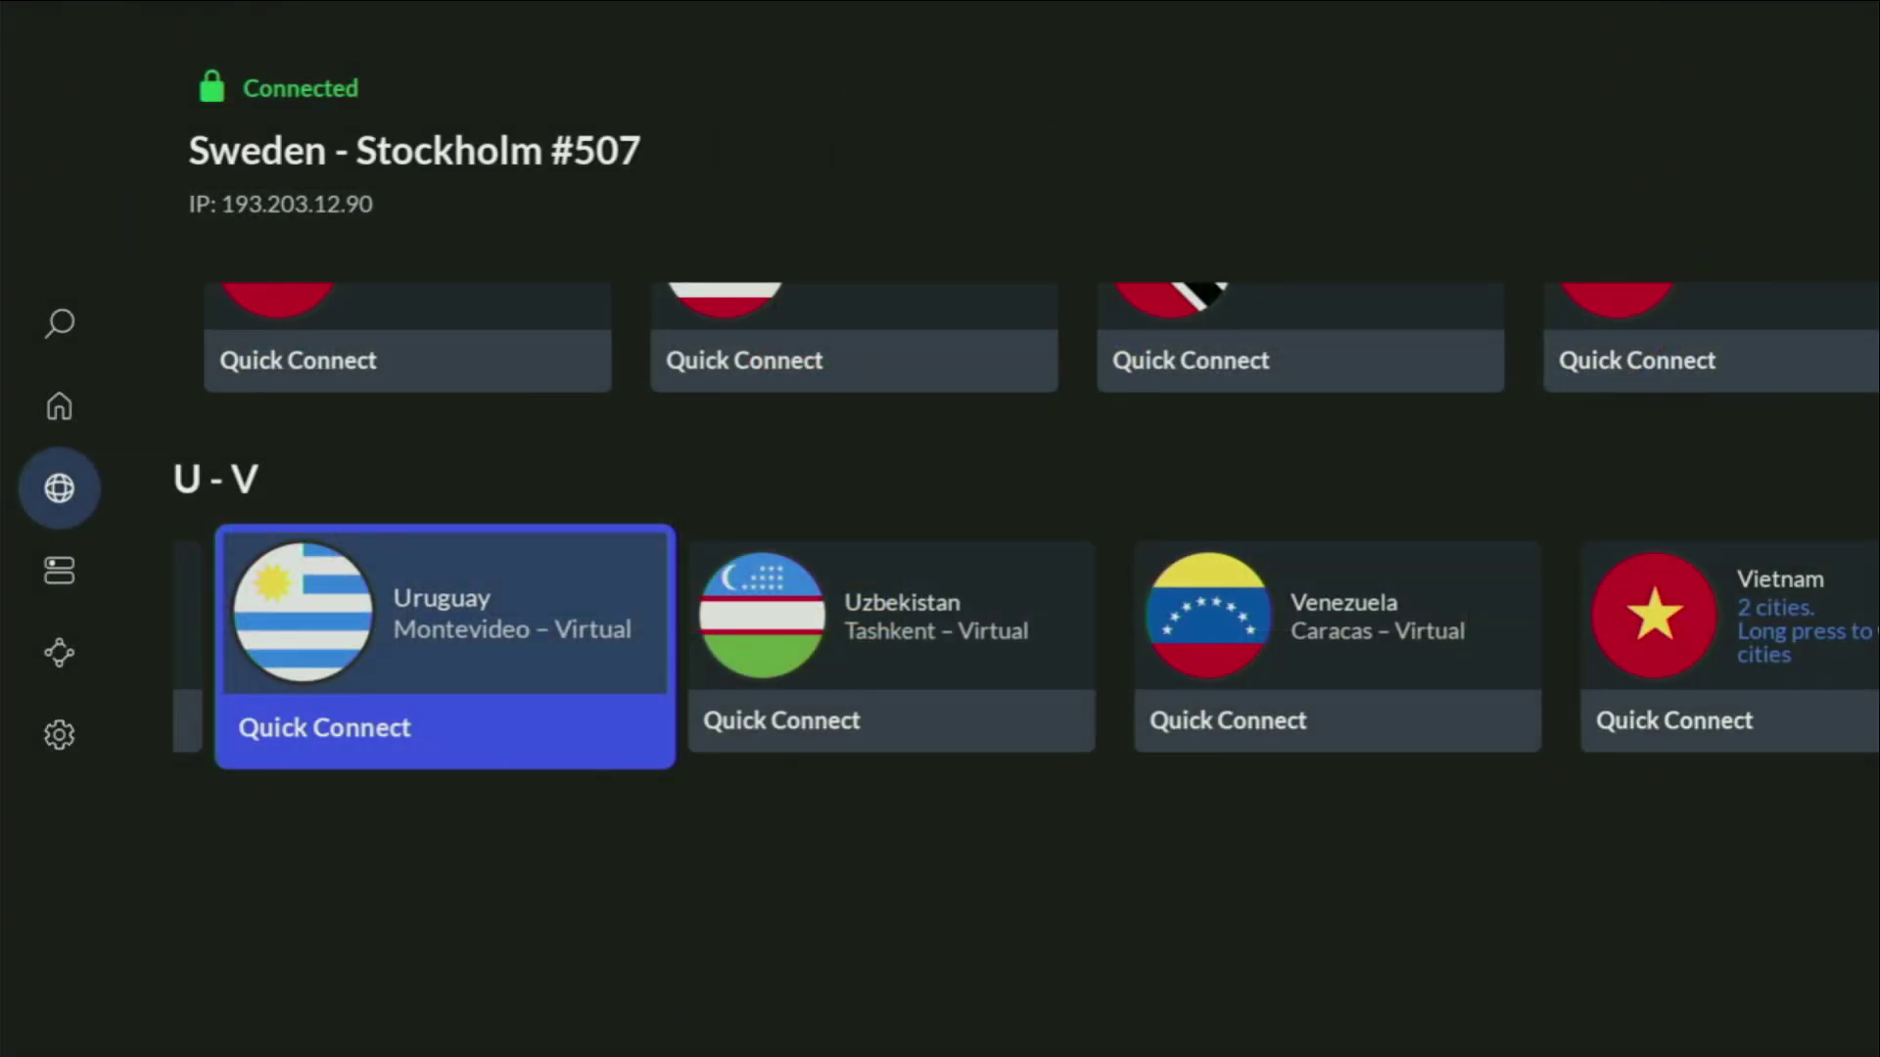
# Browse the NordVPN country list backwards from the U - V group to the N group to examine the available servers.
pyautogui.press('Right')
pyautogui.press('Right')
pyautogui.press('Right')
pyautogui.press('Up')
pyautogui.press('Right')
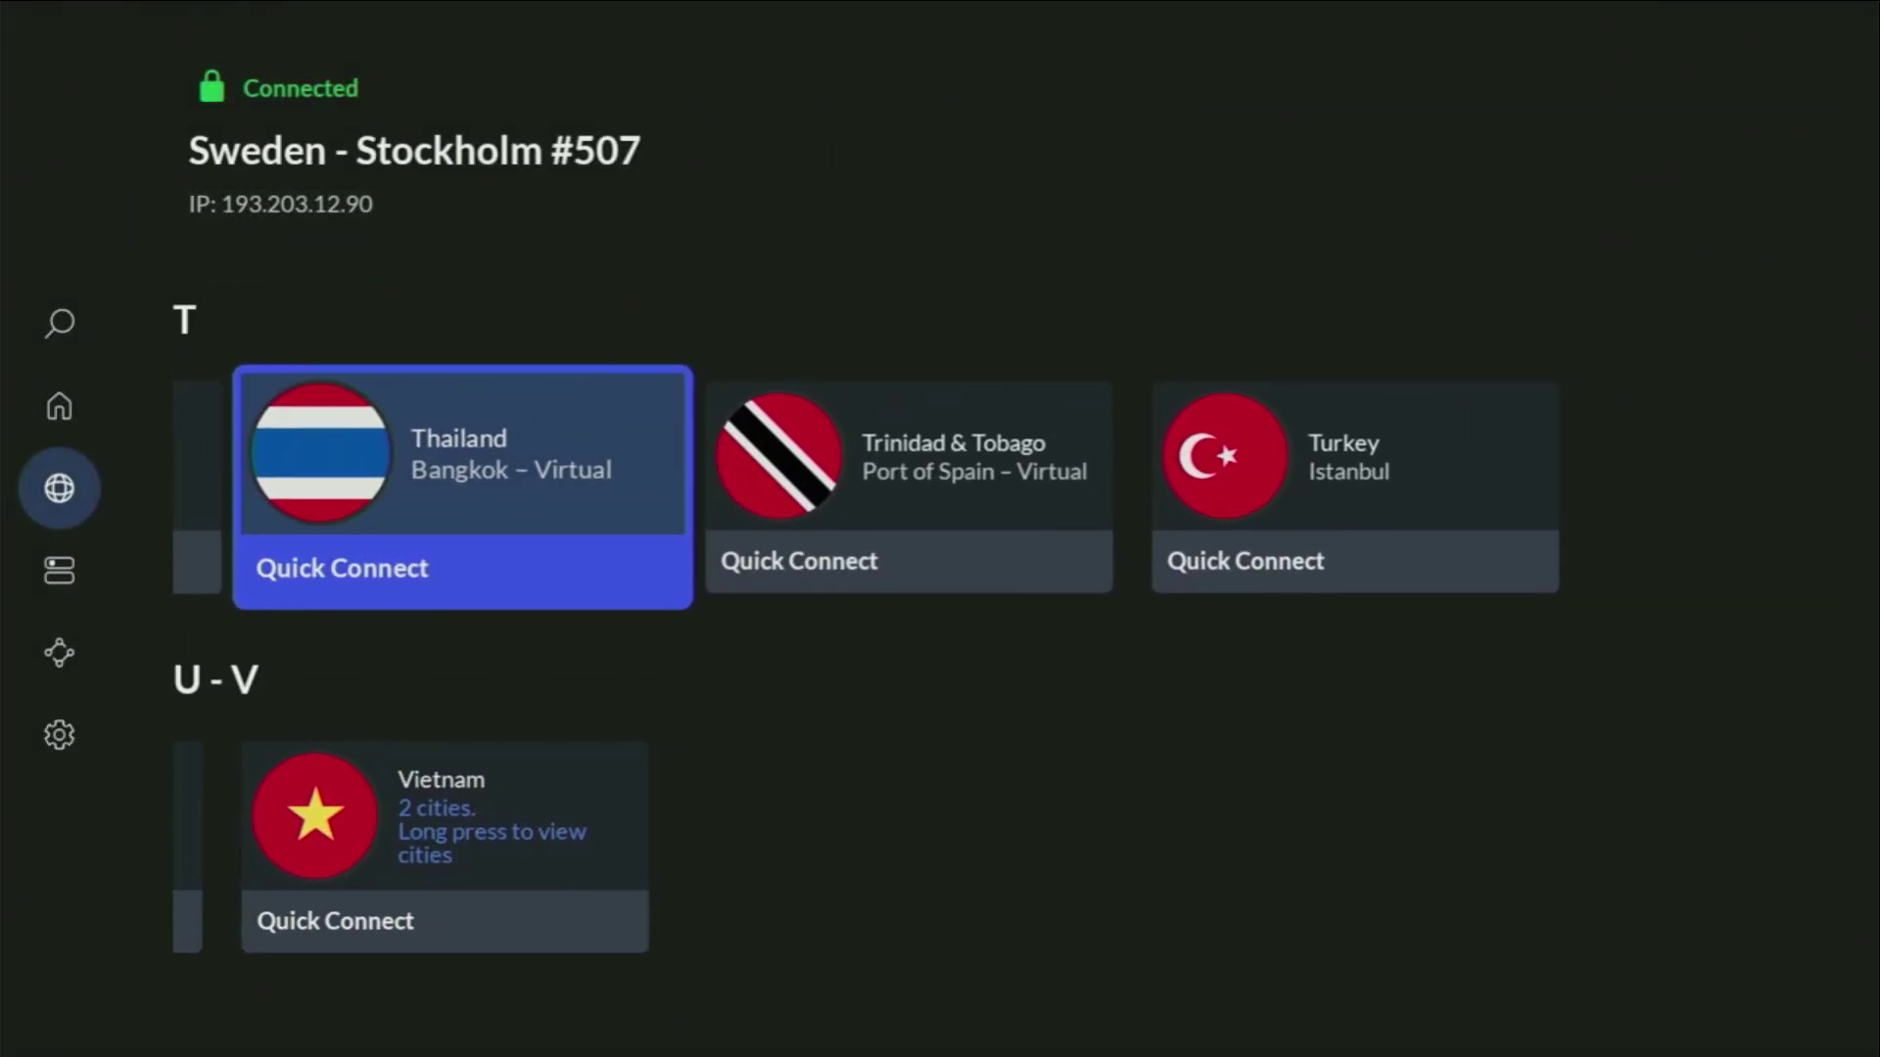
pyautogui.press('Right')
pyautogui.press('Right')
pyautogui.press('Up')
pyautogui.press('Right')
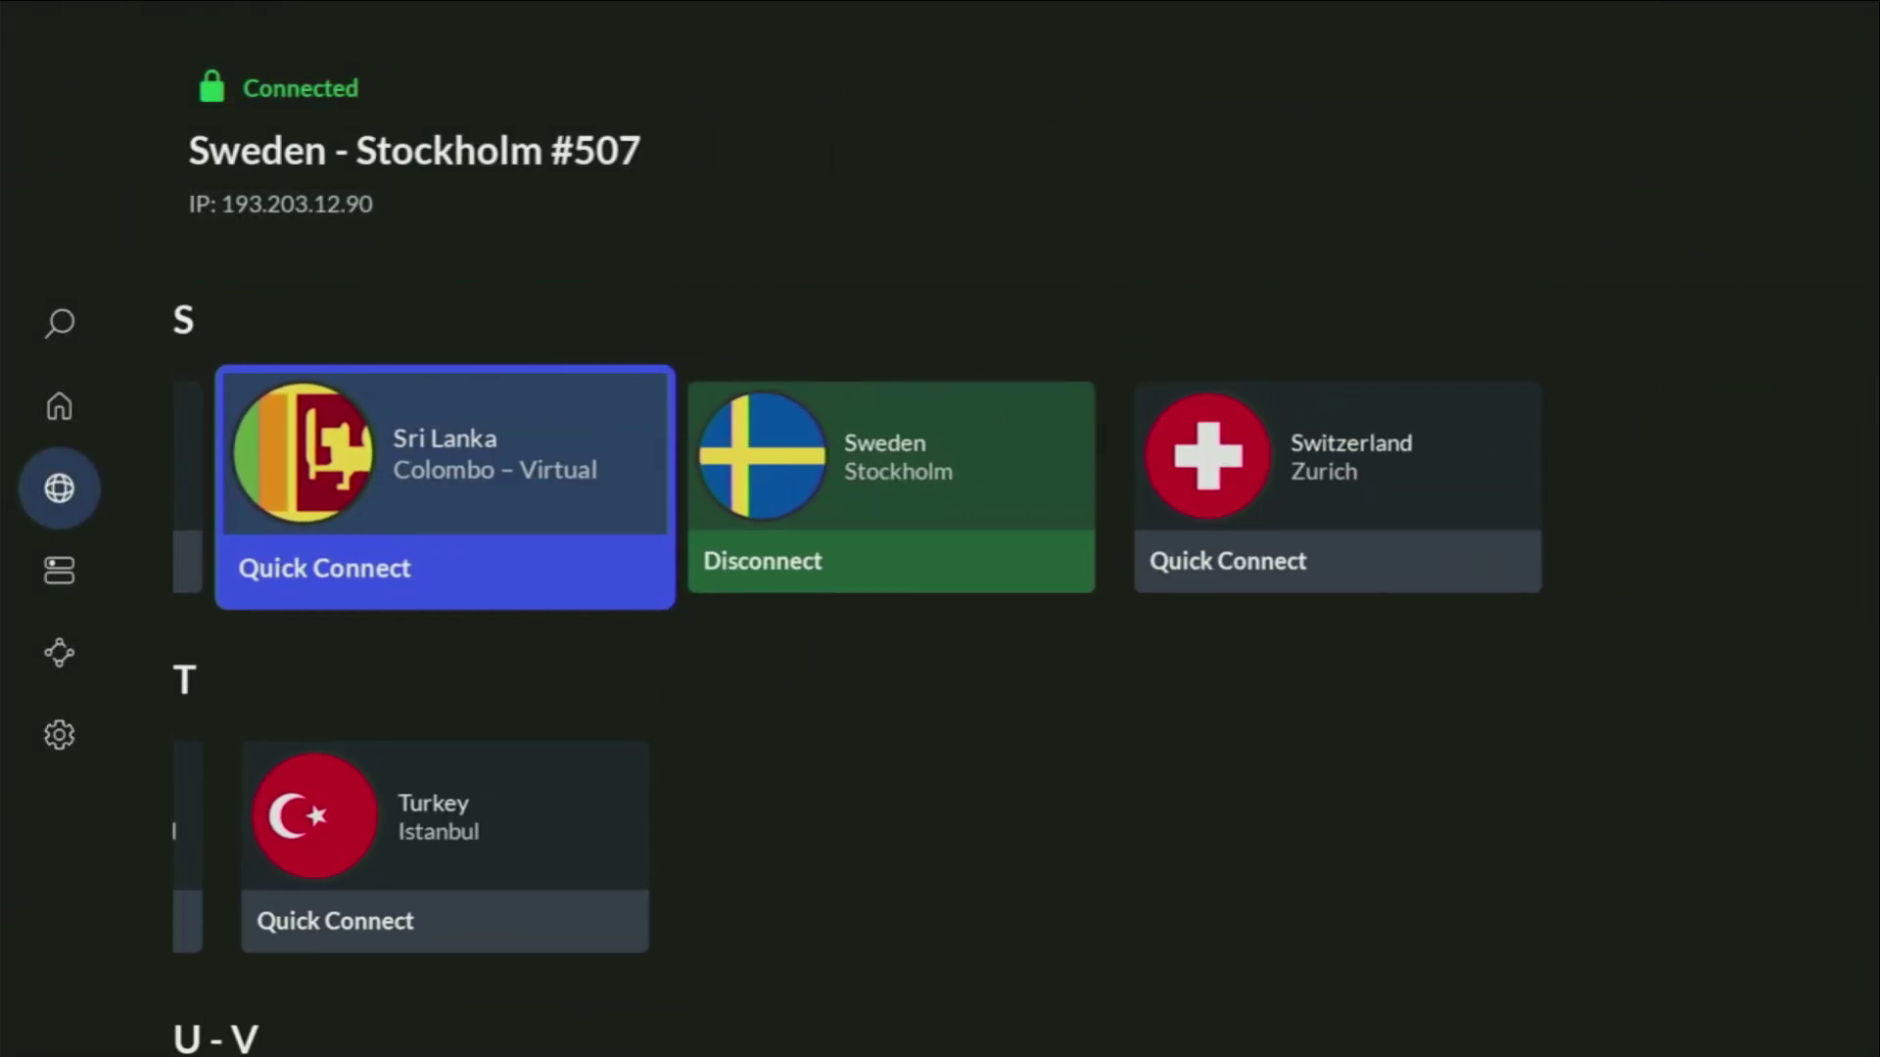
pyautogui.press('Right')
pyautogui.press('Right')
pyautogui.press('Up')
pyautogui.press('Left')
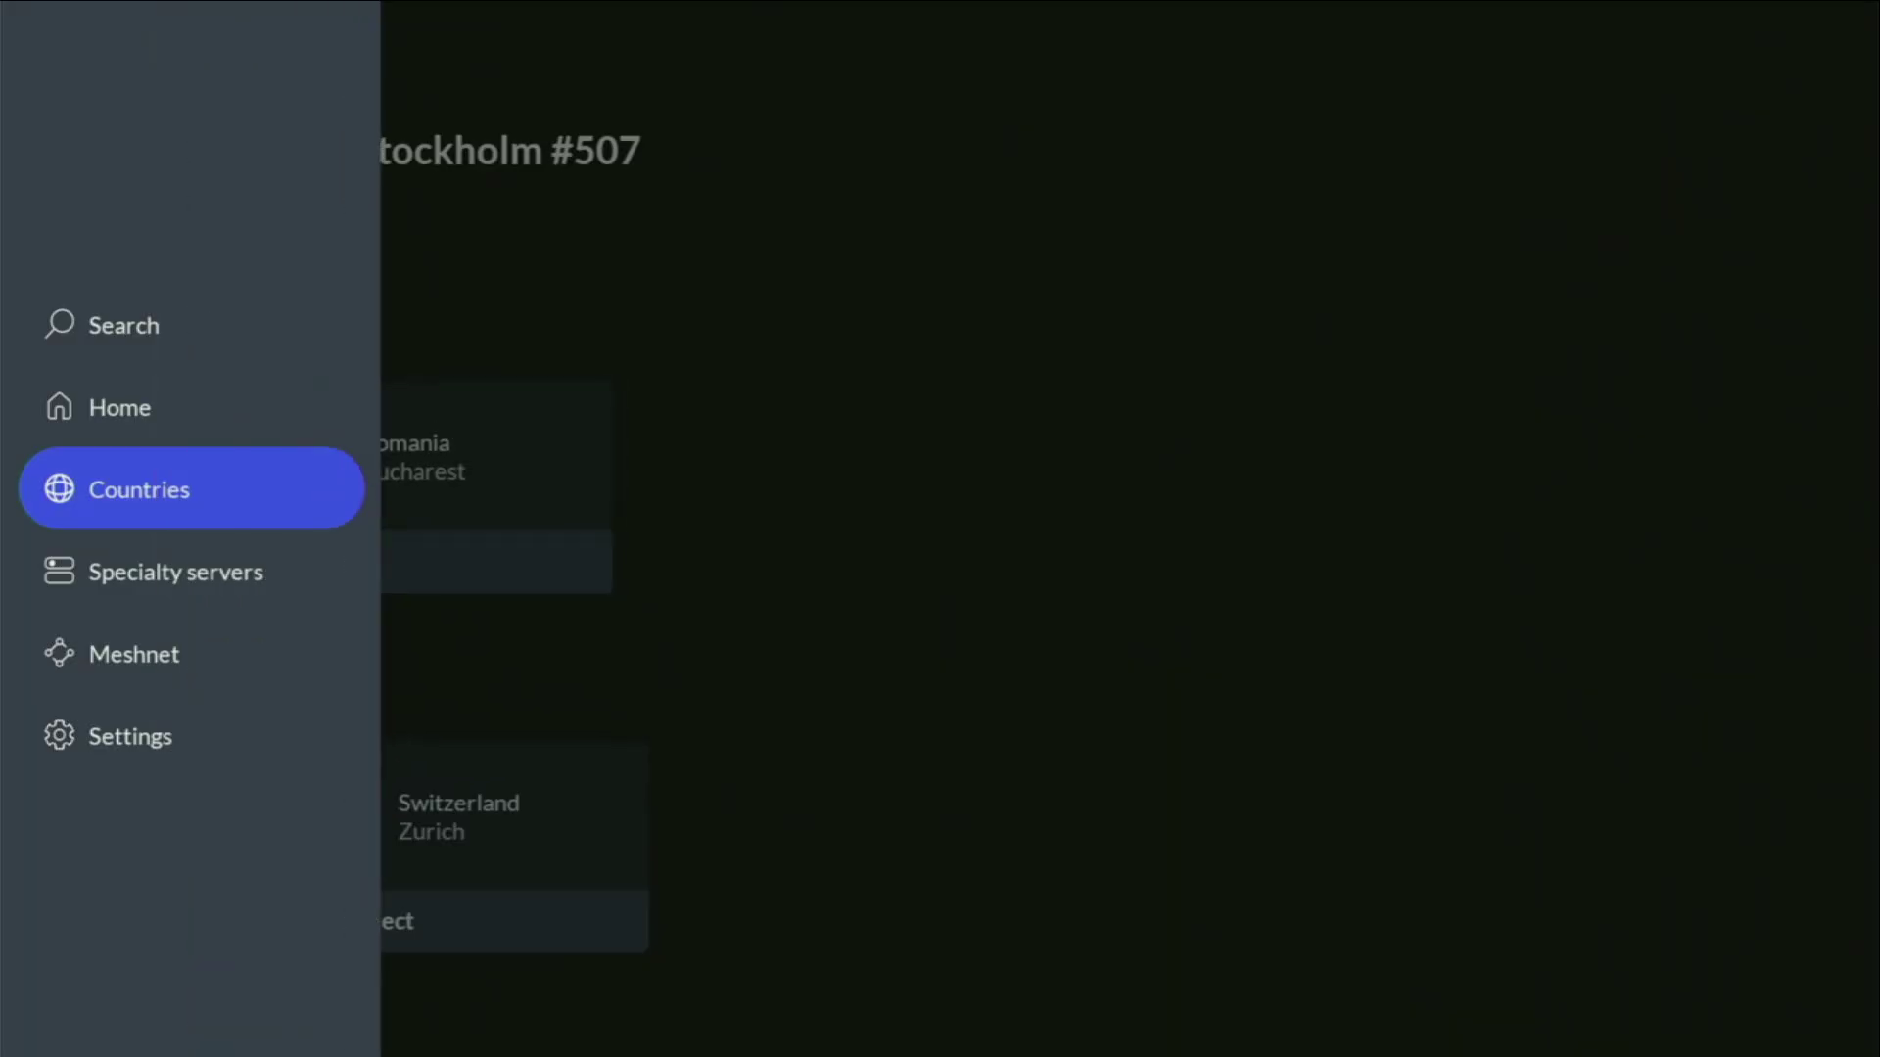
pyautogui.press('Right')
pyautogui.press('Up')
pyautogui.press('Right')
pyautogui.press('Right')
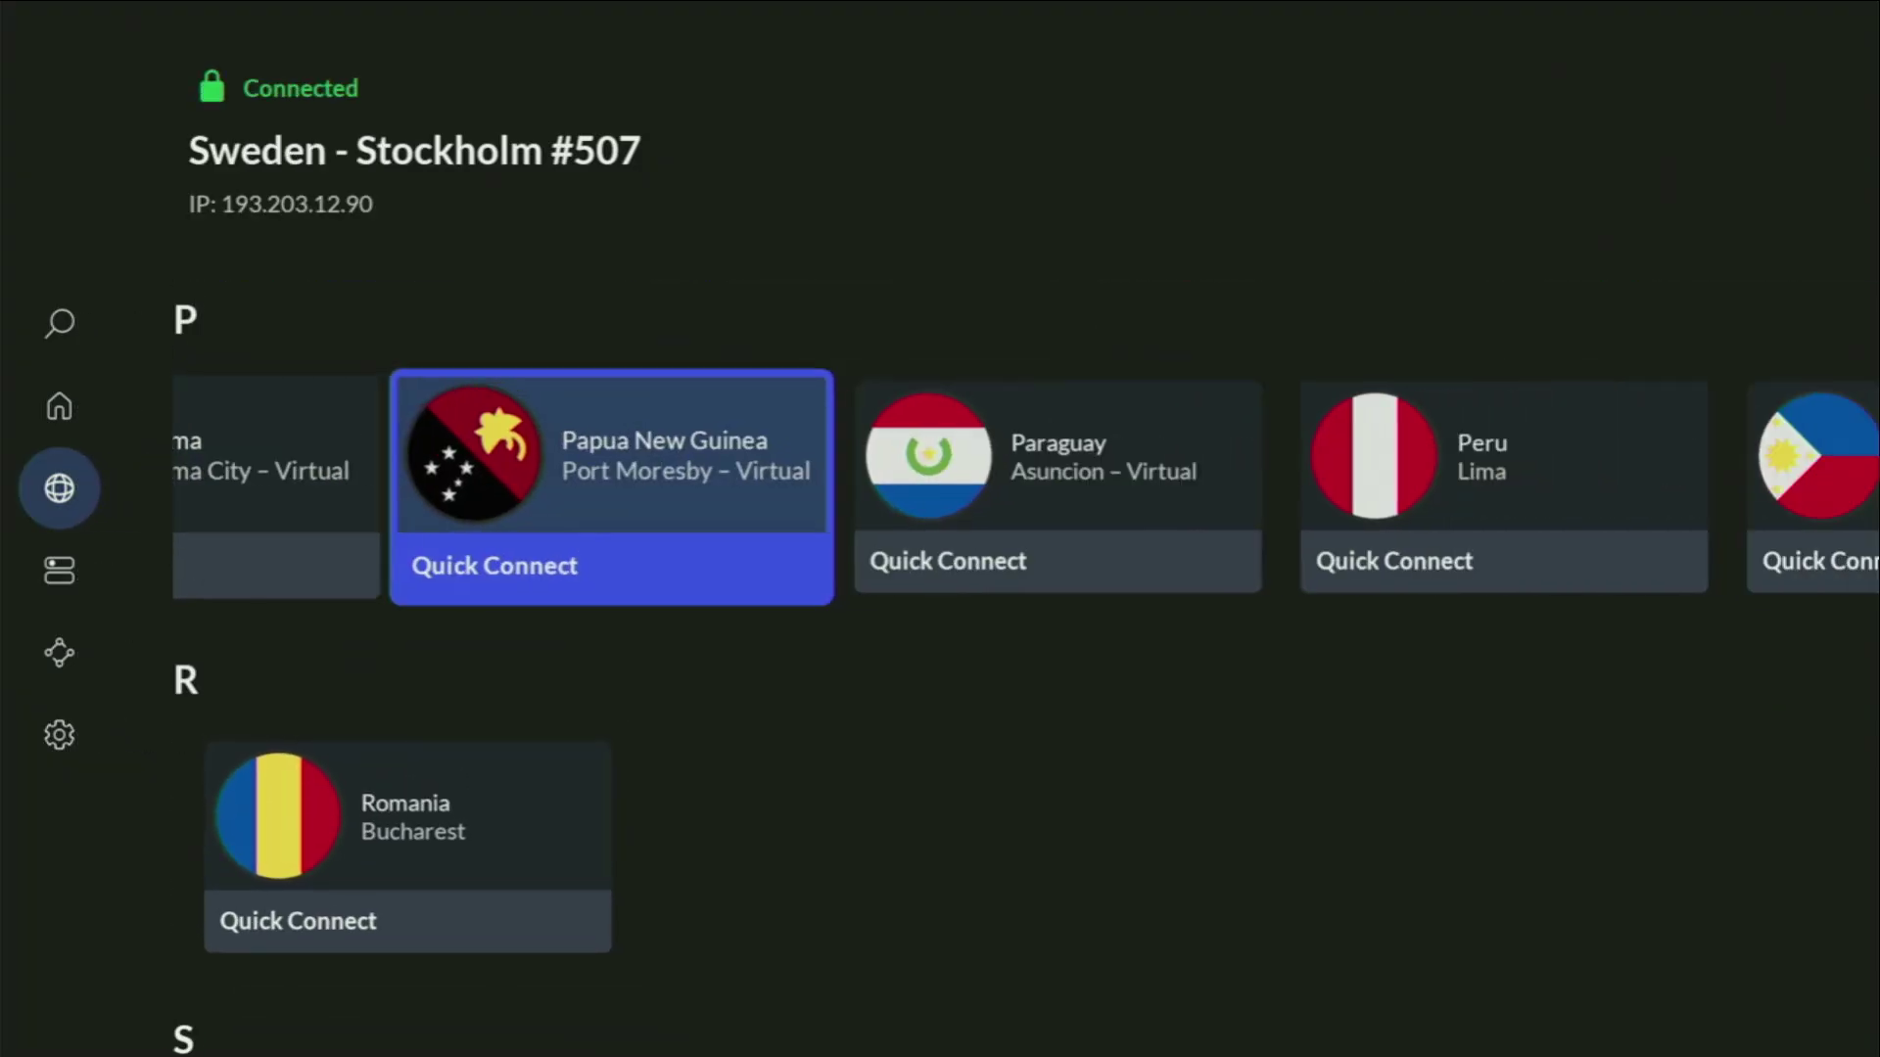
pyautogui.press('Right')
pyautogui.press('Up')
# Go to NordVPN's home view, look at the suggested servers, and open the country list from there.
pyautogui.press('Left')
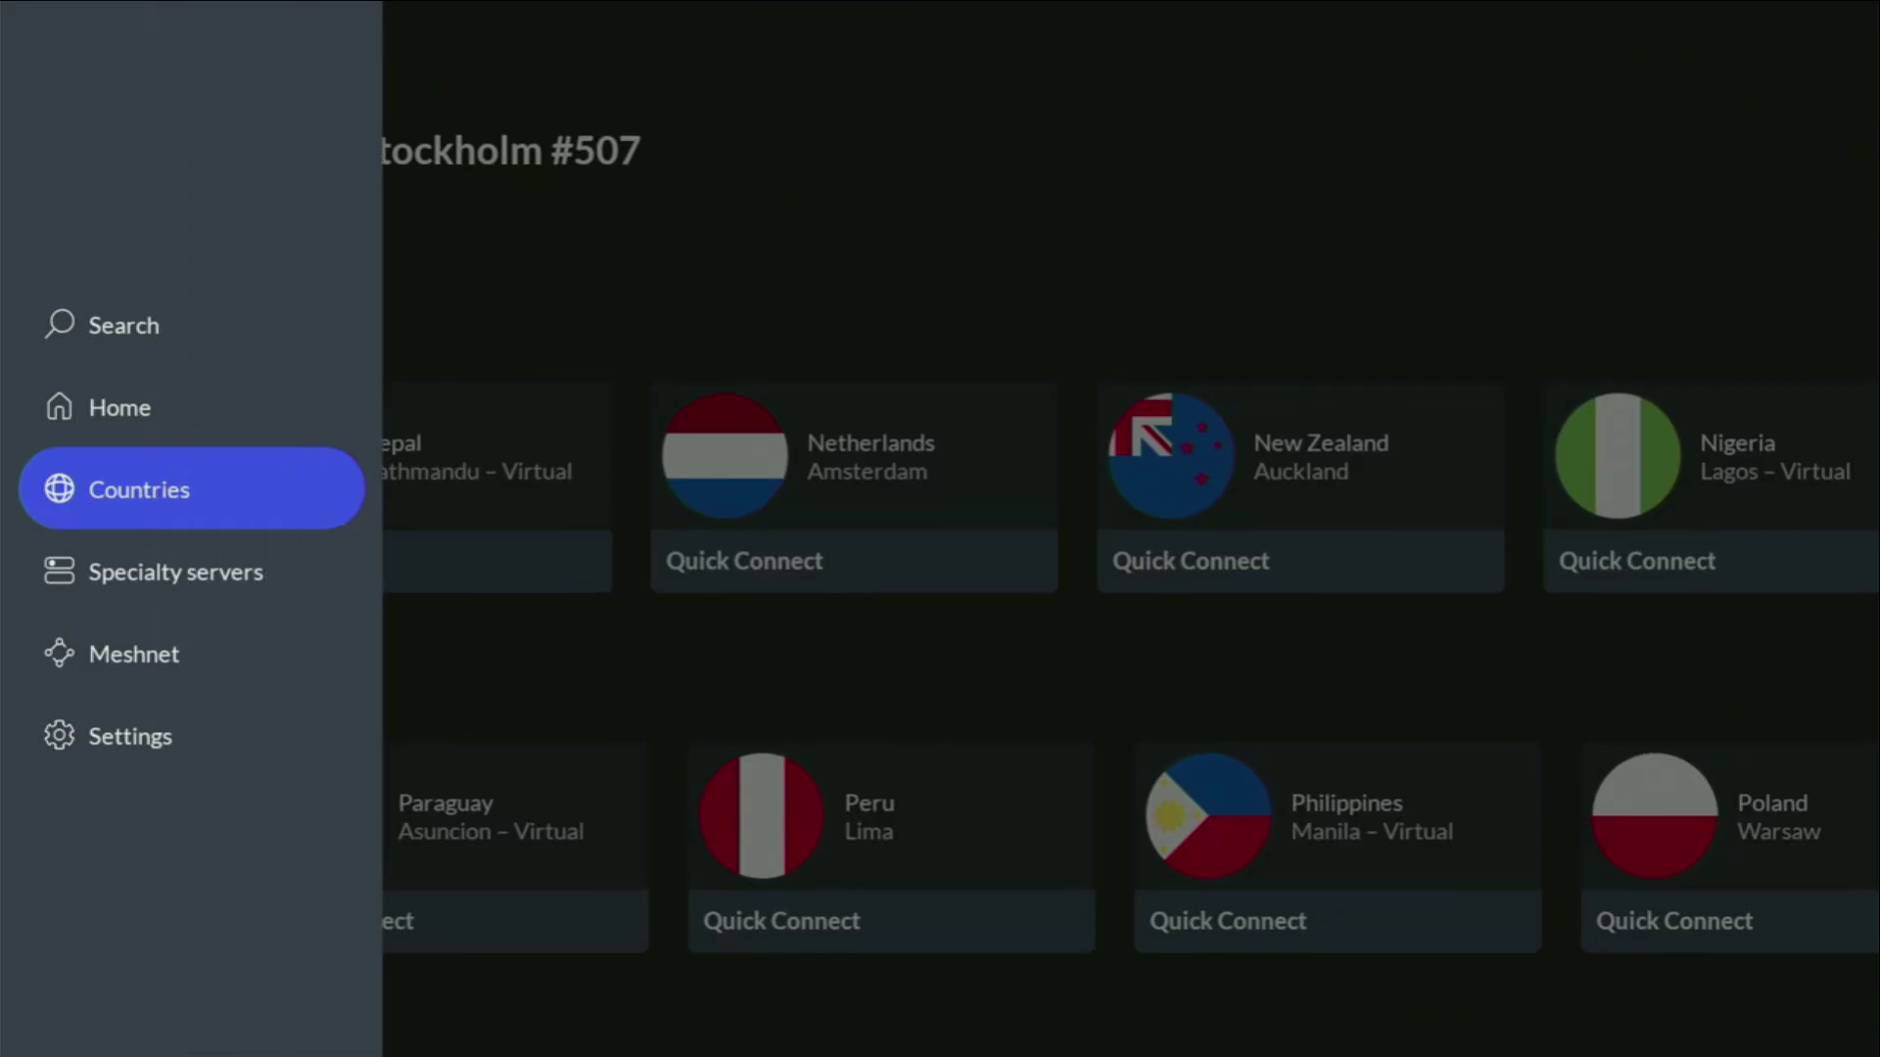
pyautogui.press('Up')
pyautogui.press('Return')
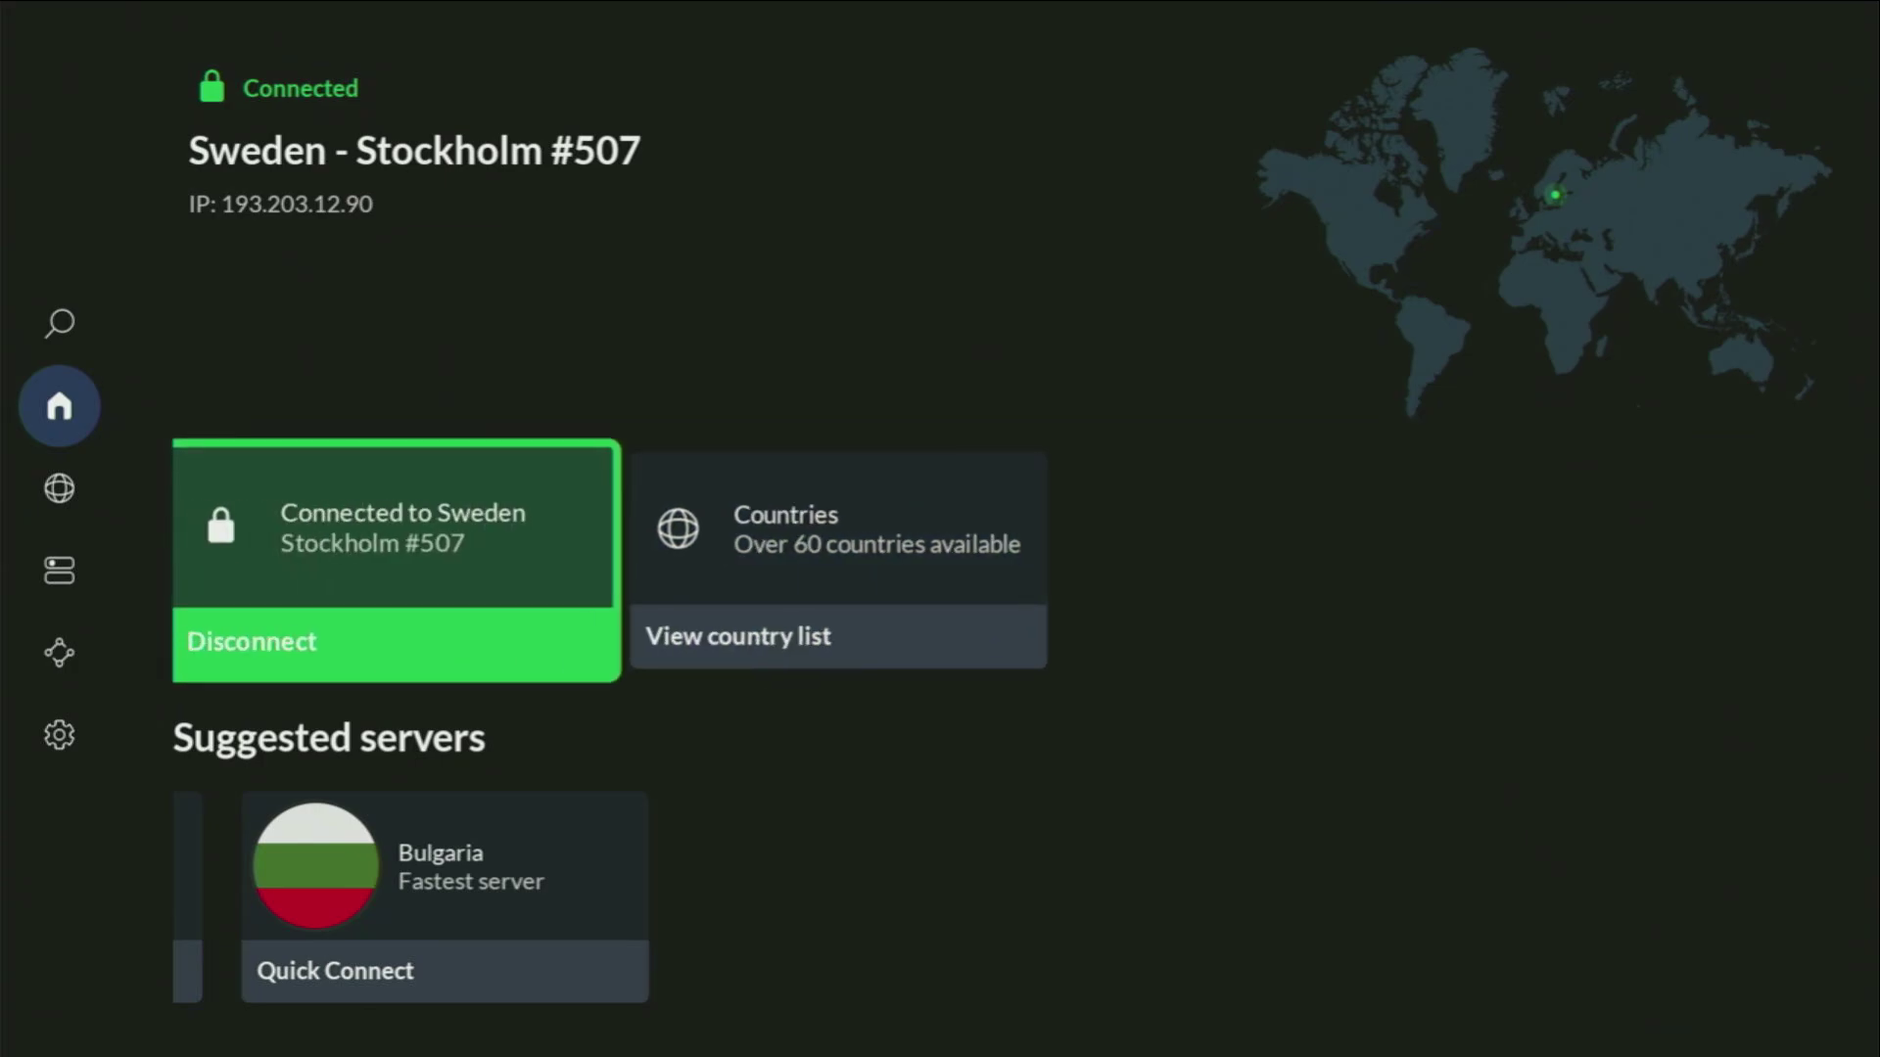
pyautogui.press('Down')
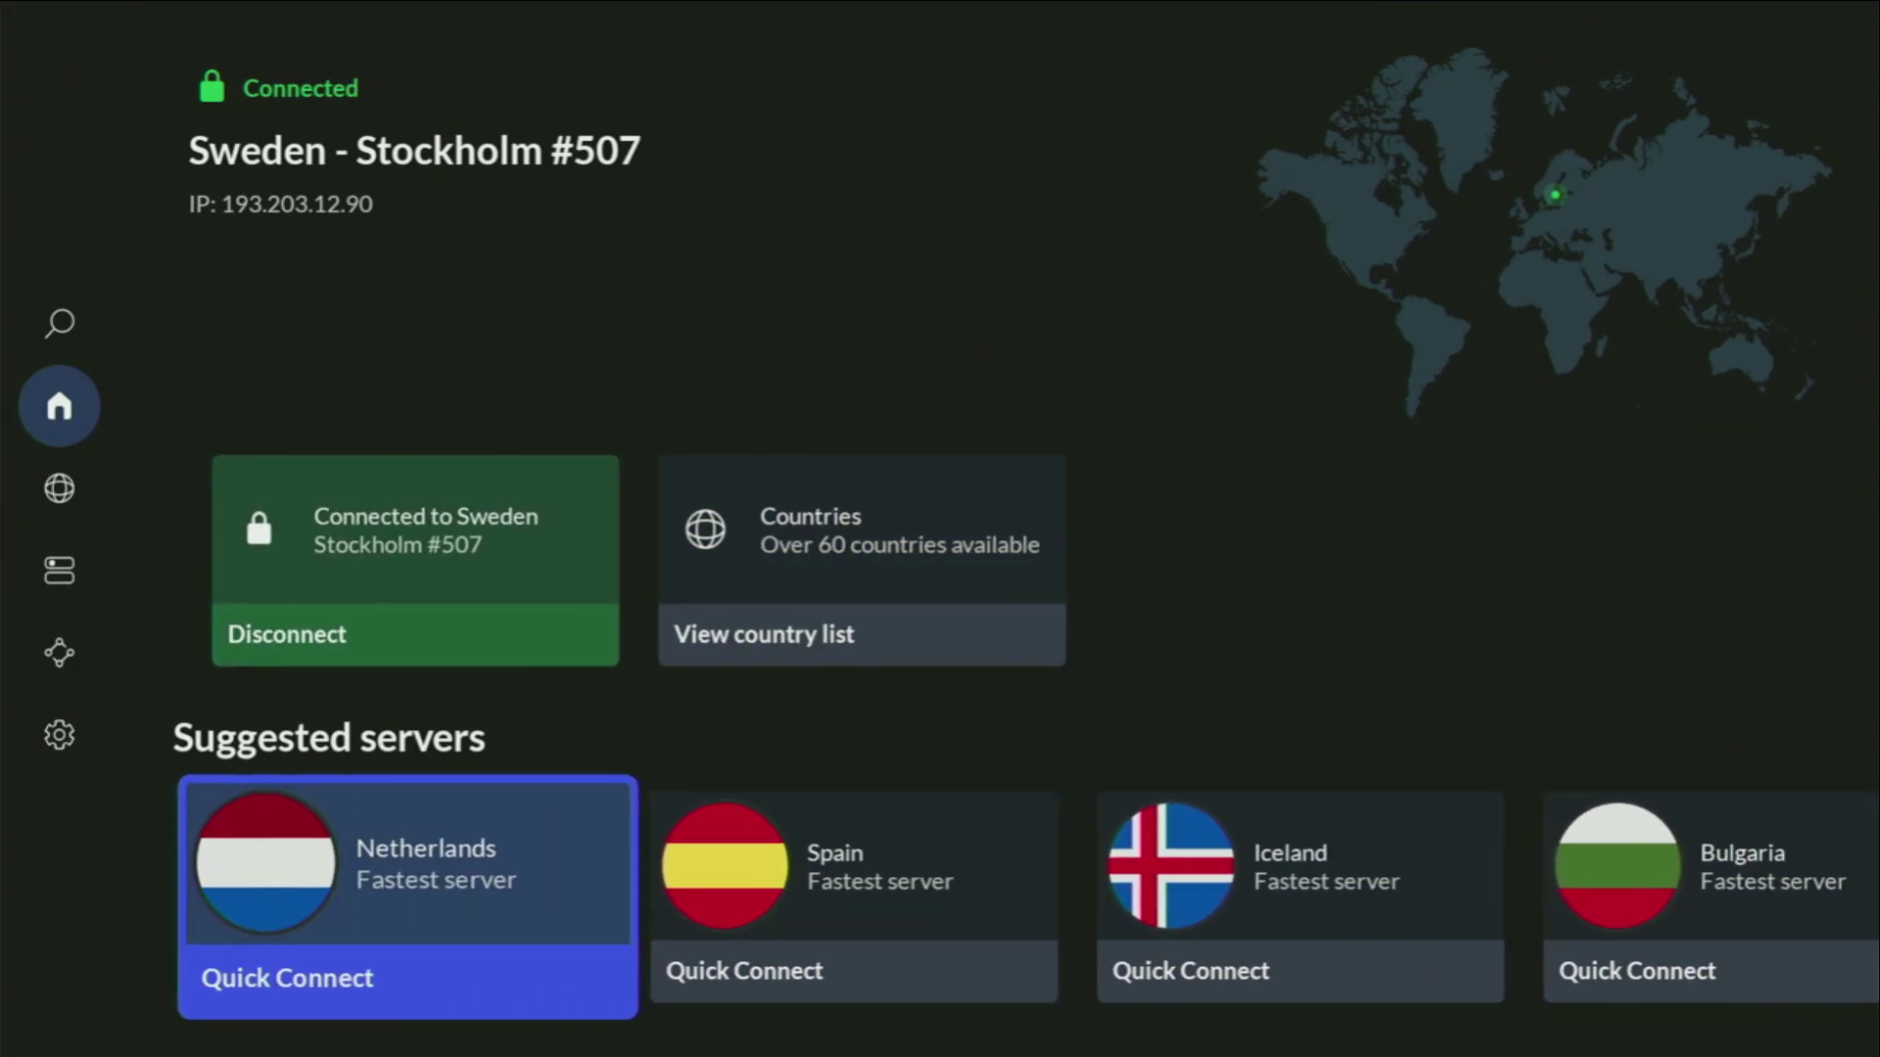
pyautogui.press('Up')
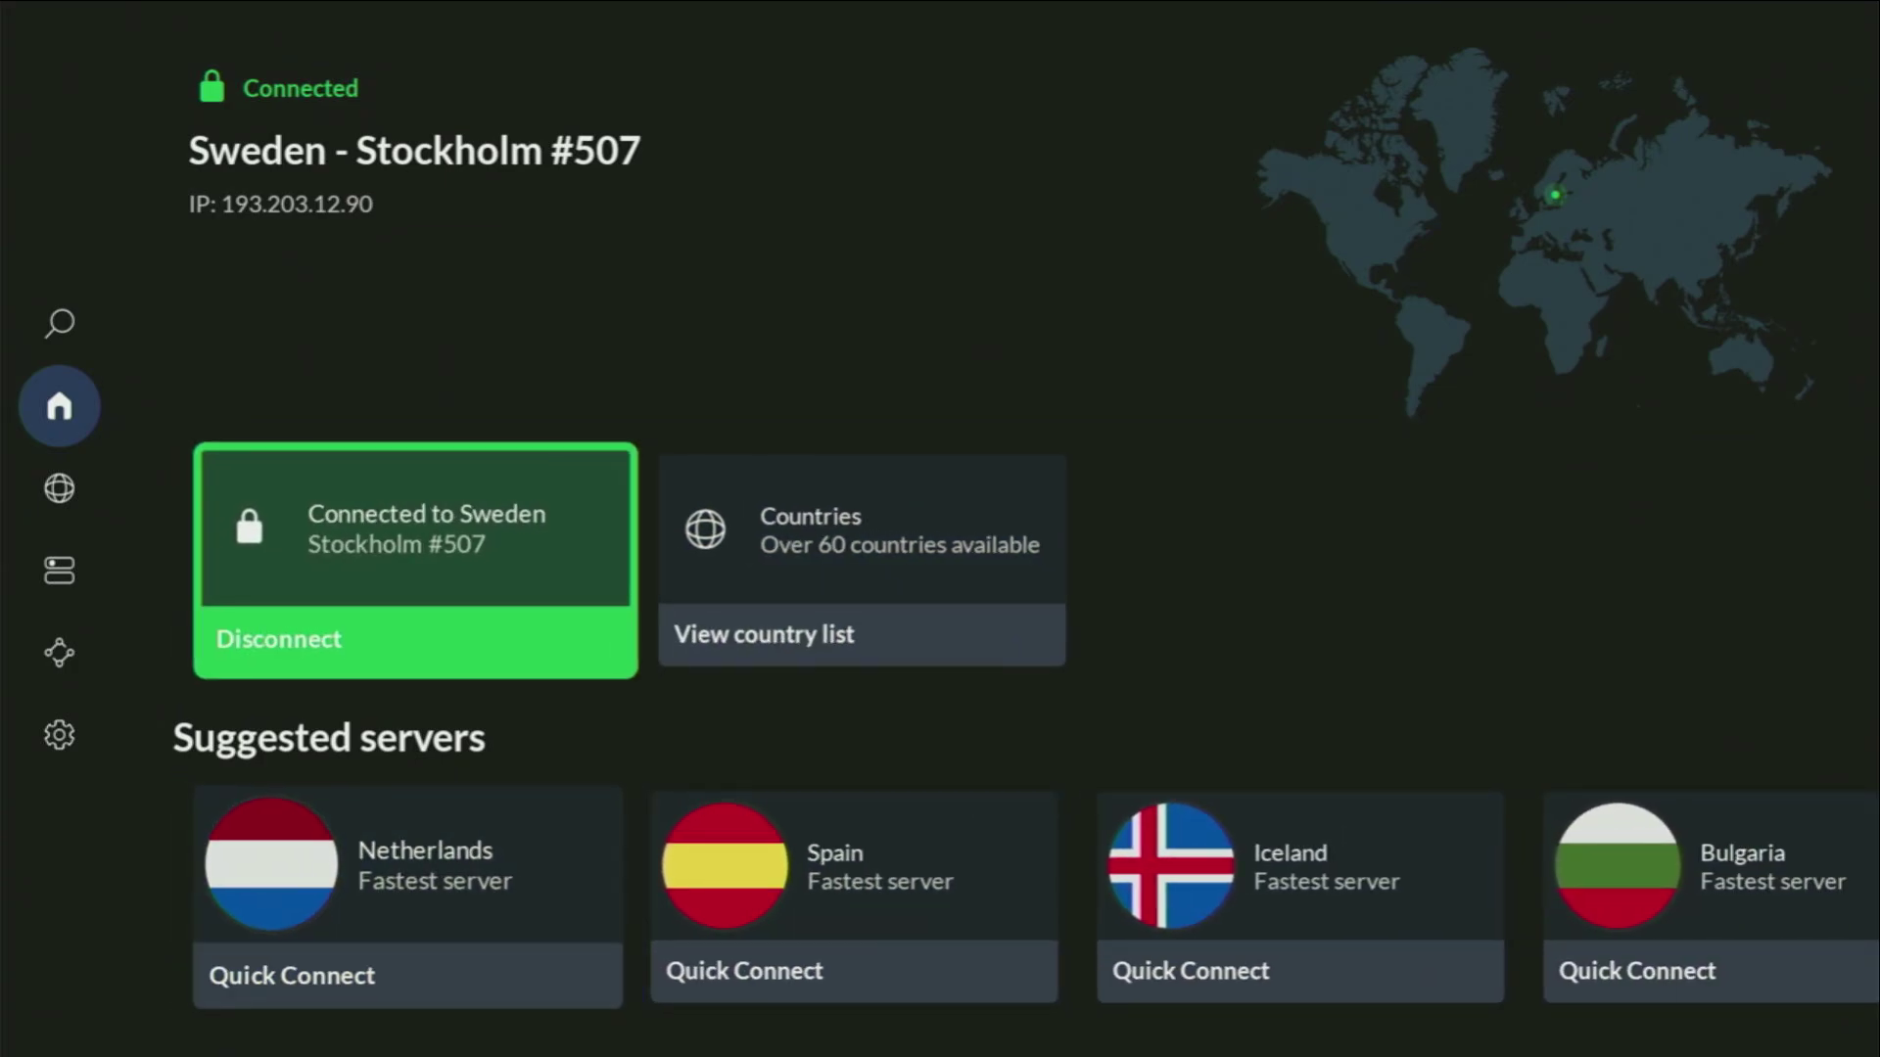
pyautogui.press('Right')
pyautogui.press('Return')
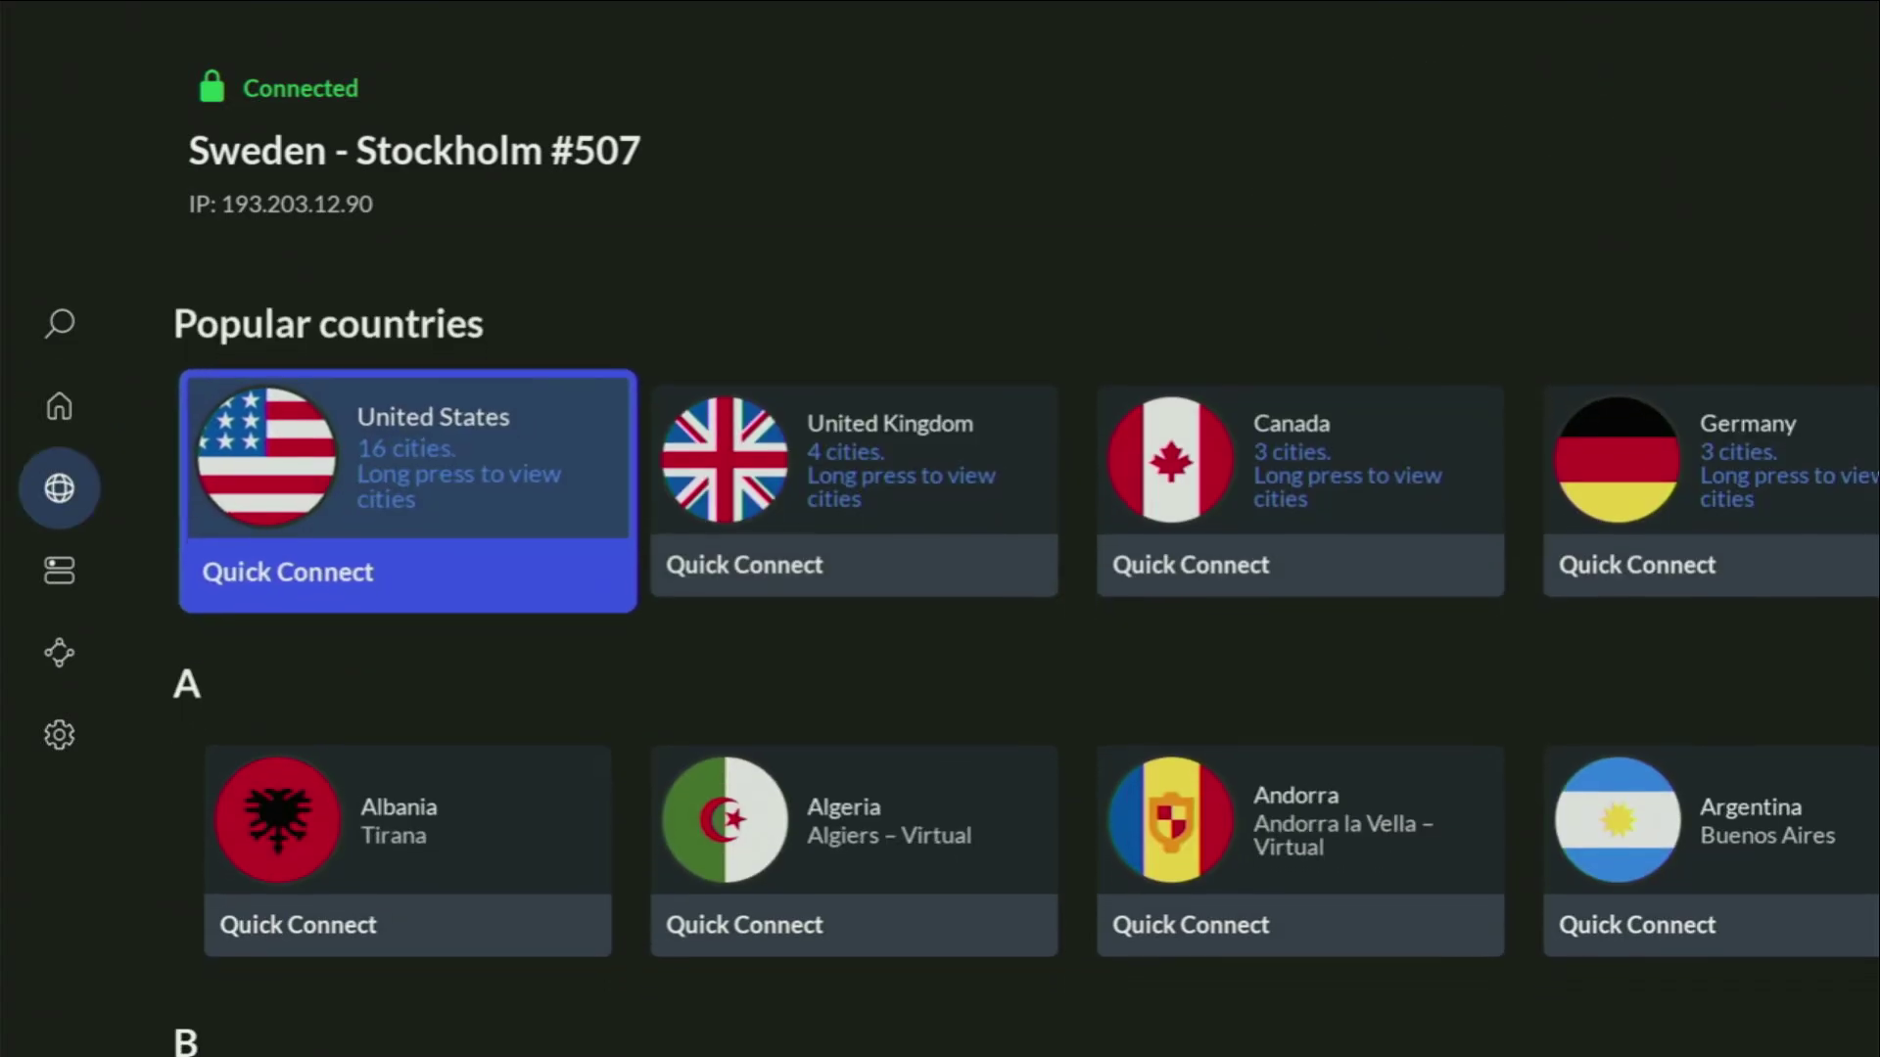
# Look through the countries under A and connect to United States in the popular countries.
pyautogui.press('Down')
pyautogui.press('Right')
pyautogui.press('Right')
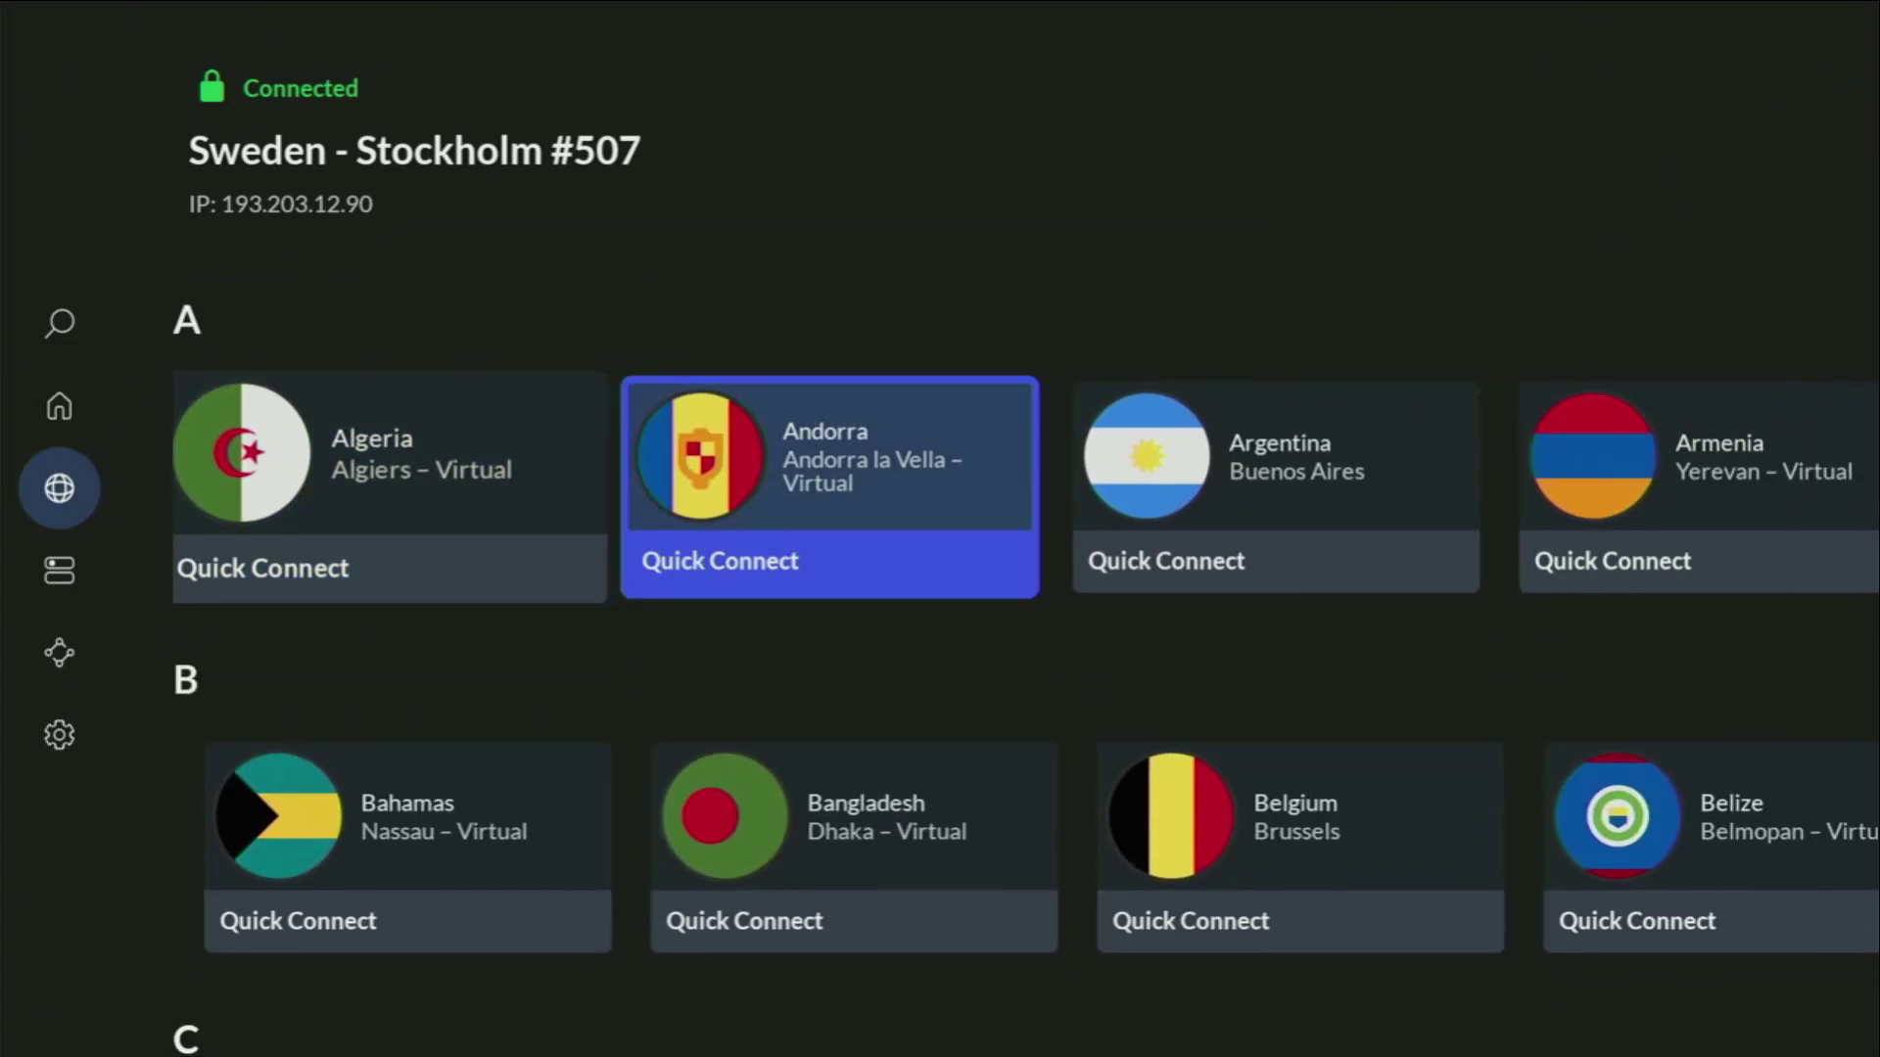
pyautogui.press('Right')
pyautogui.press('Up')
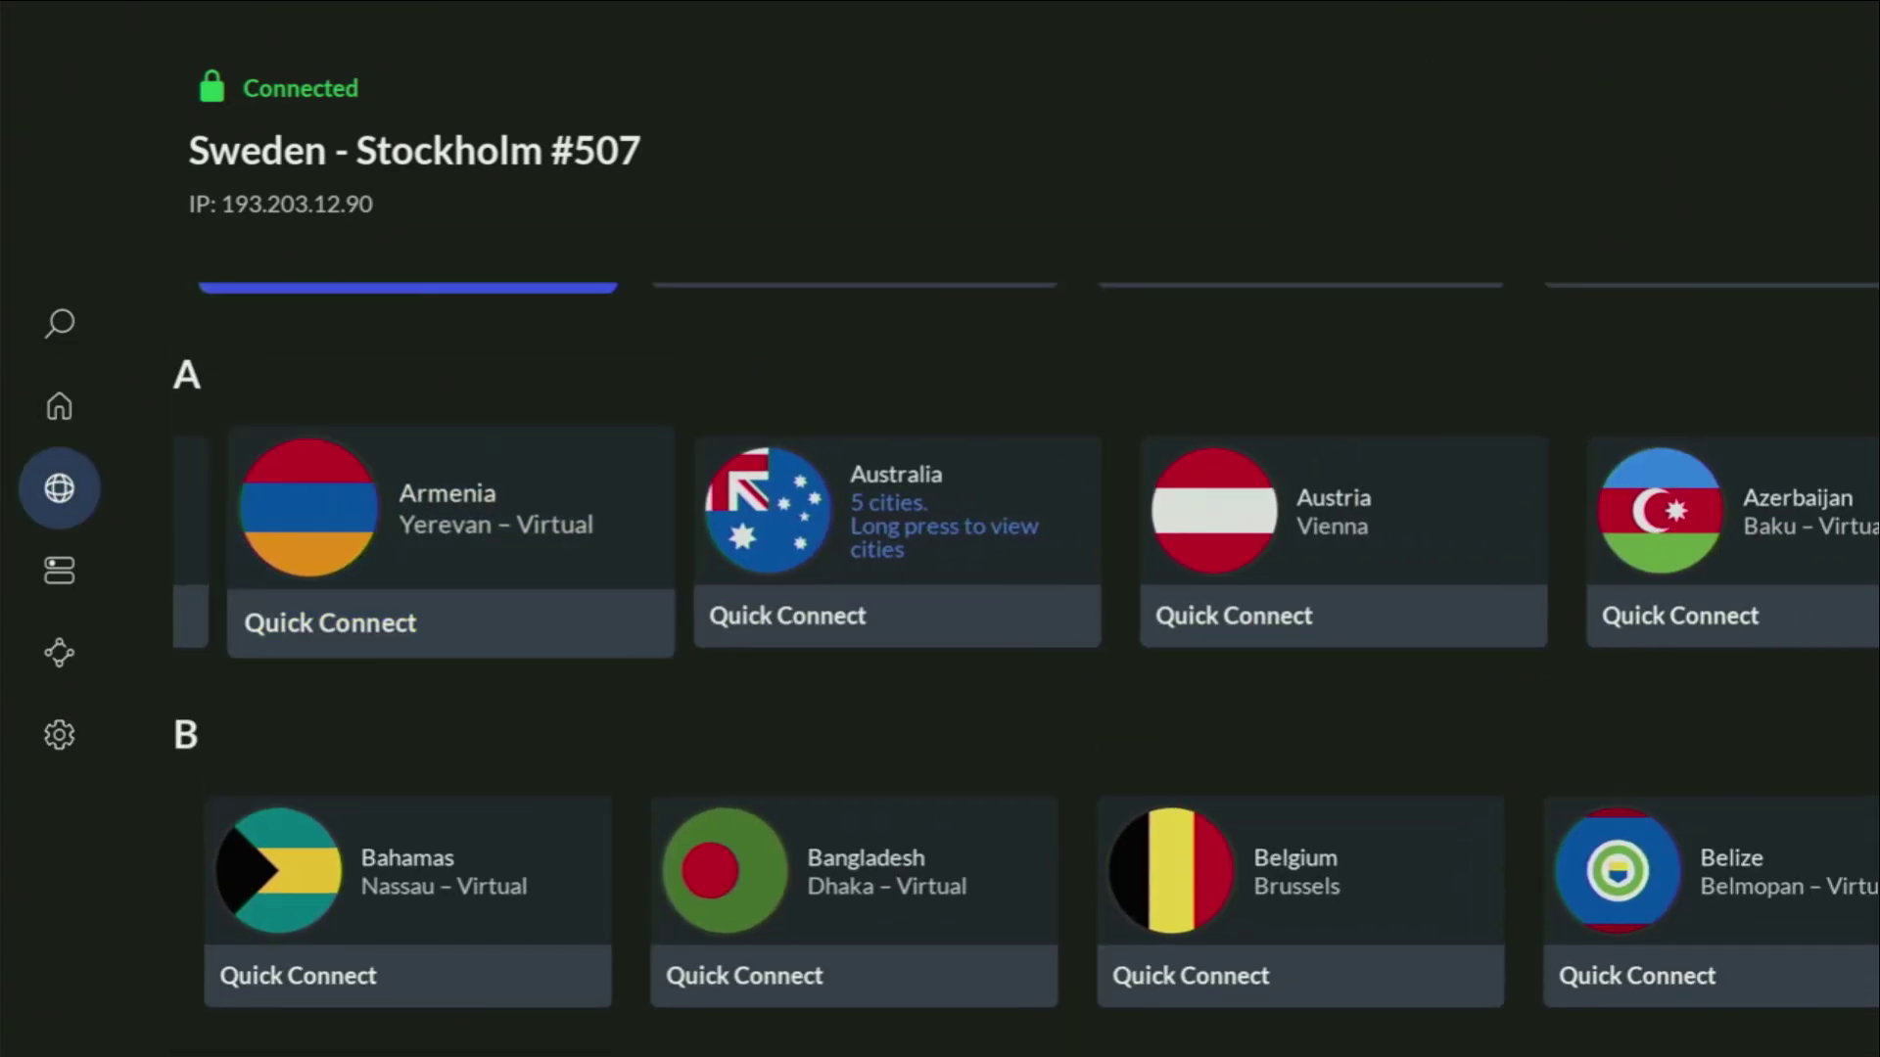
pyautogui.press('Return')
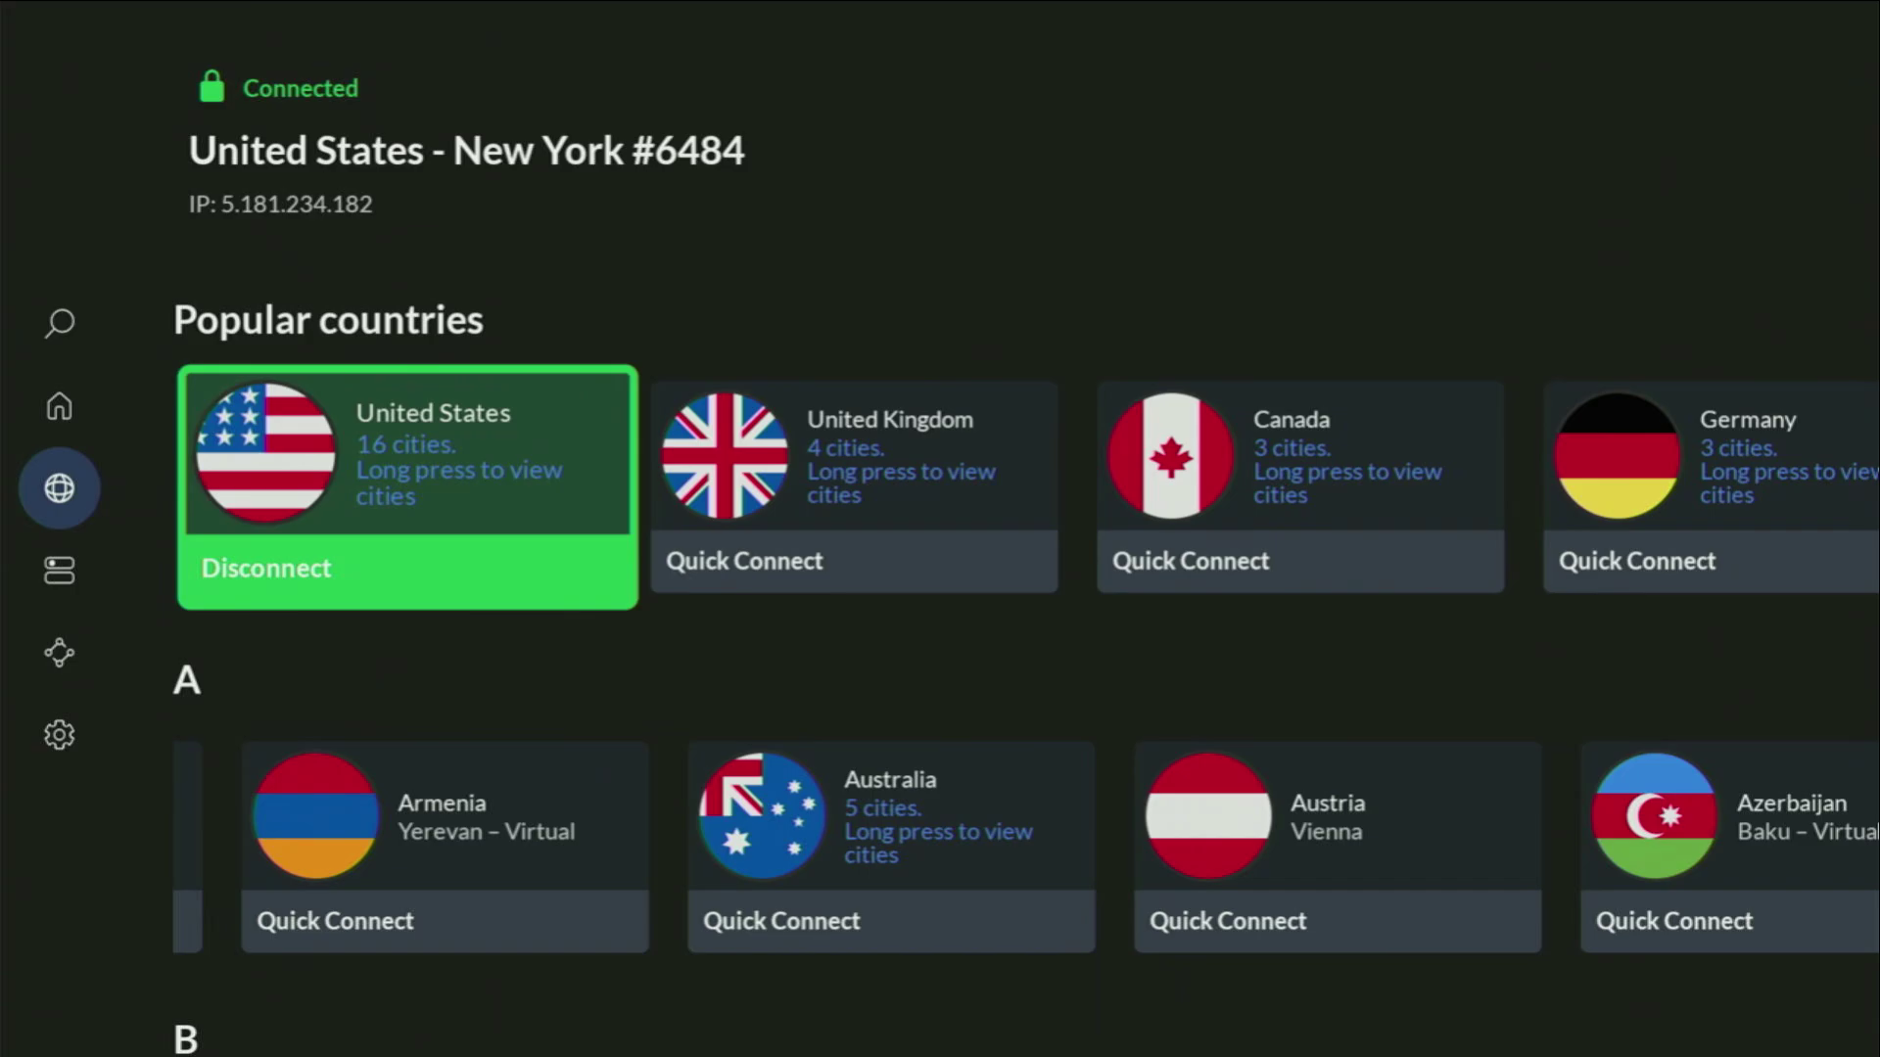
# Examine the other popular countries and the remaining countries under A from Australia onwards.
pyautogui.press('Right')
pyautogui.press('Right')
pyautogui.press('Right')
pyautogui.press('Right')
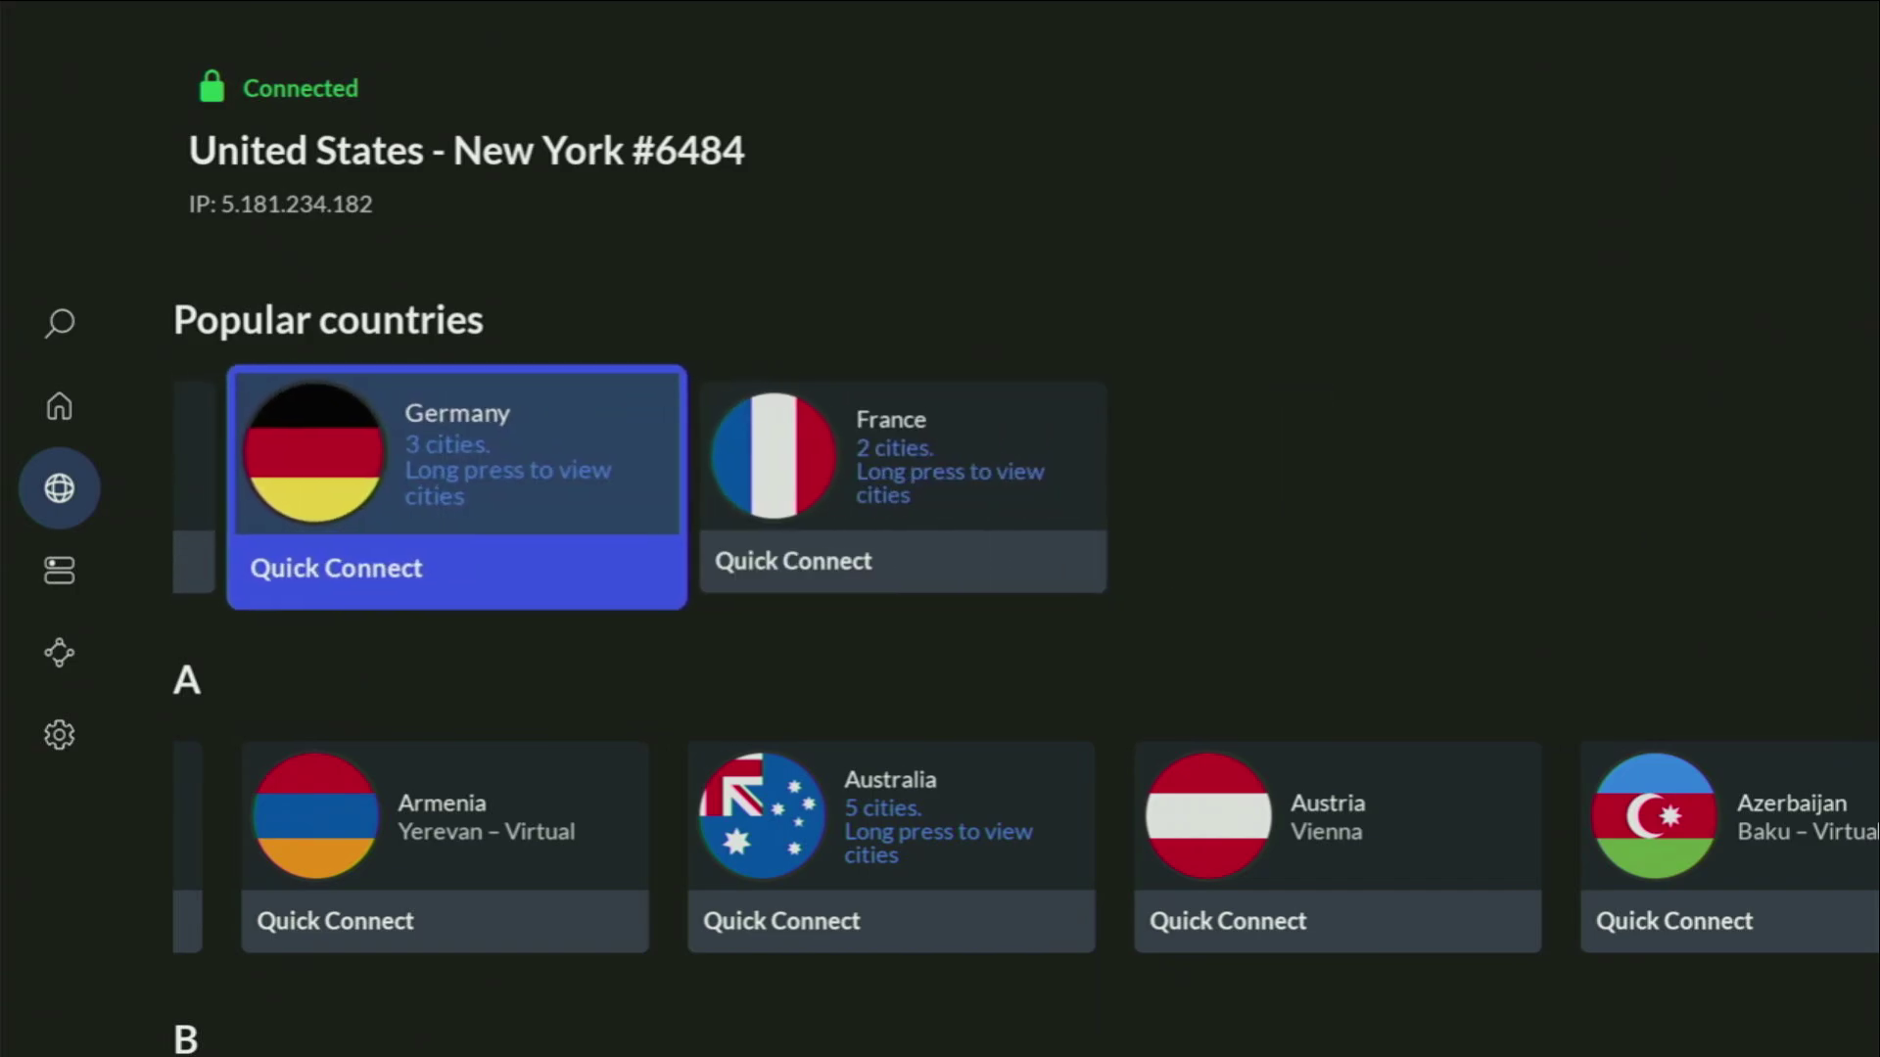
pyautogui.press('Down')
pyautogui.press('Right')
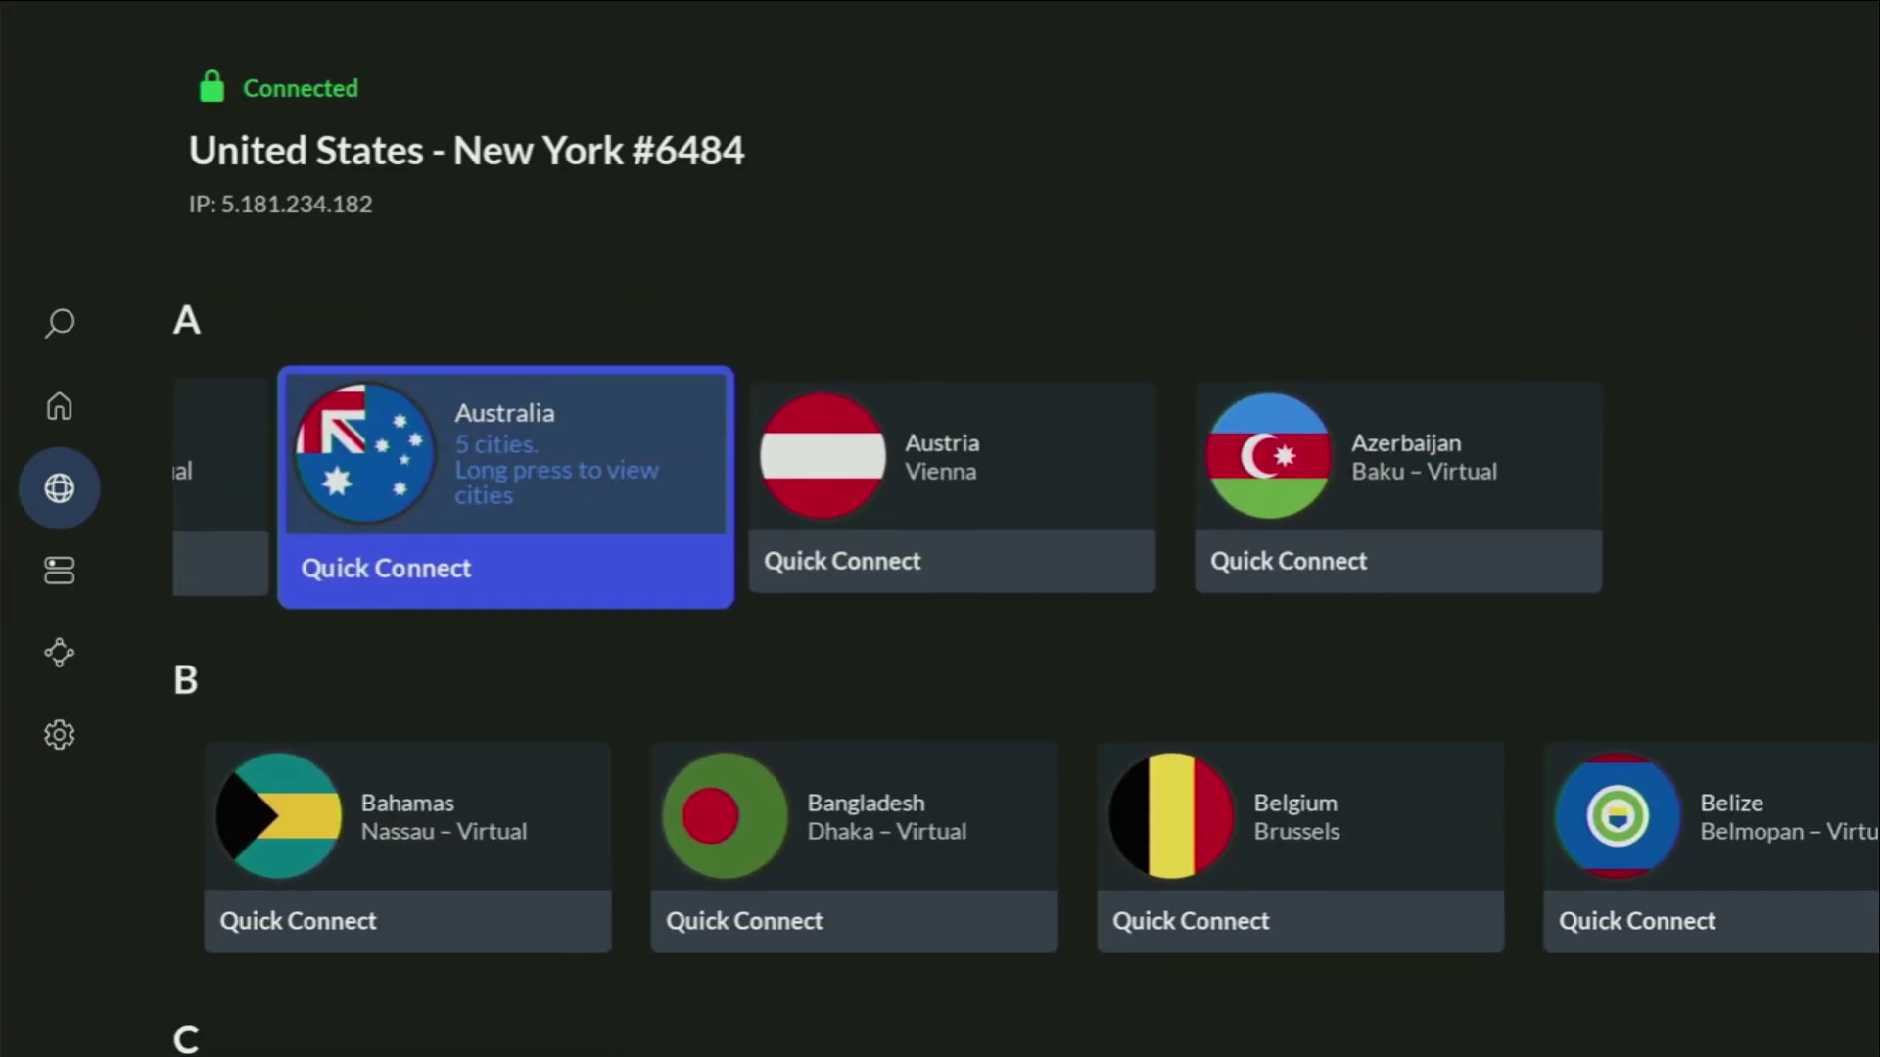
pyautogui.press('Right')
pyautogui.press('Right')
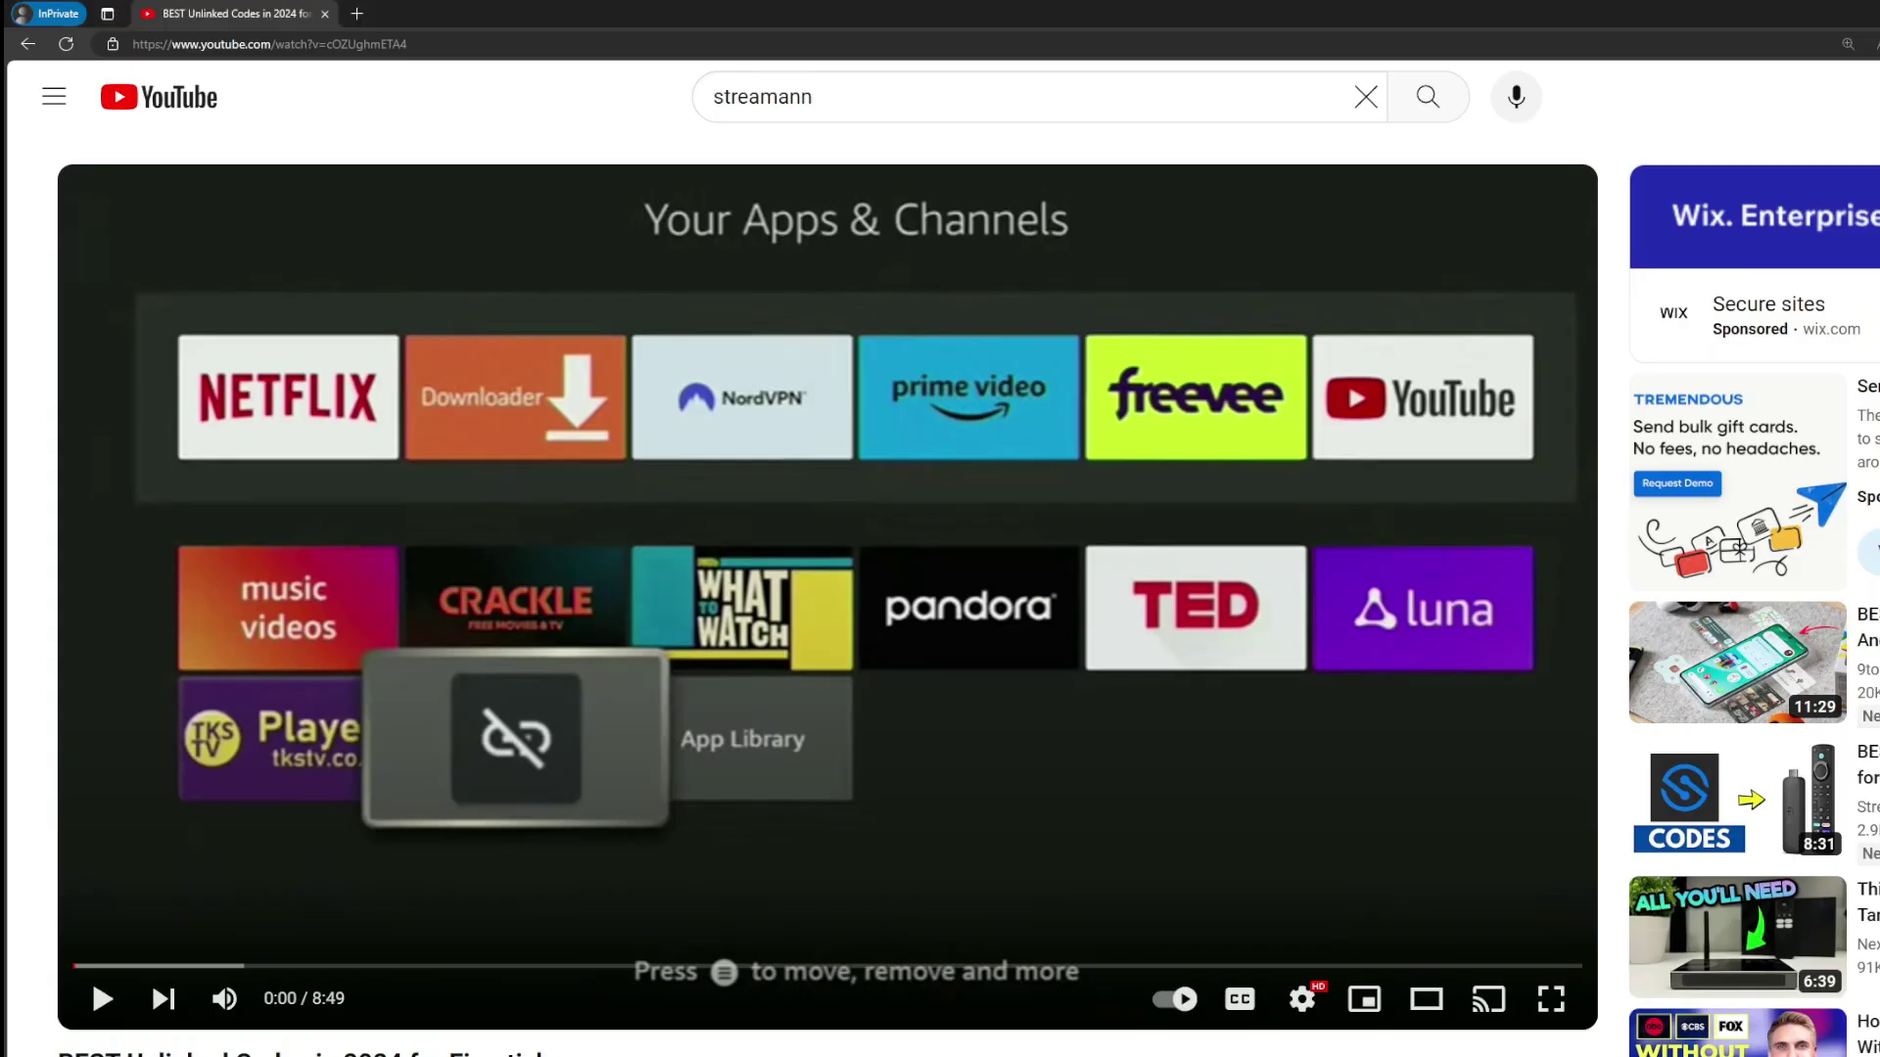
# On YouTube, expand the description of "BEST Unlinked Codes in 2024 for Firesticks" and review the NordVPN offer link and its deal page.
pyautogui.scroll(-4, 679, 859)
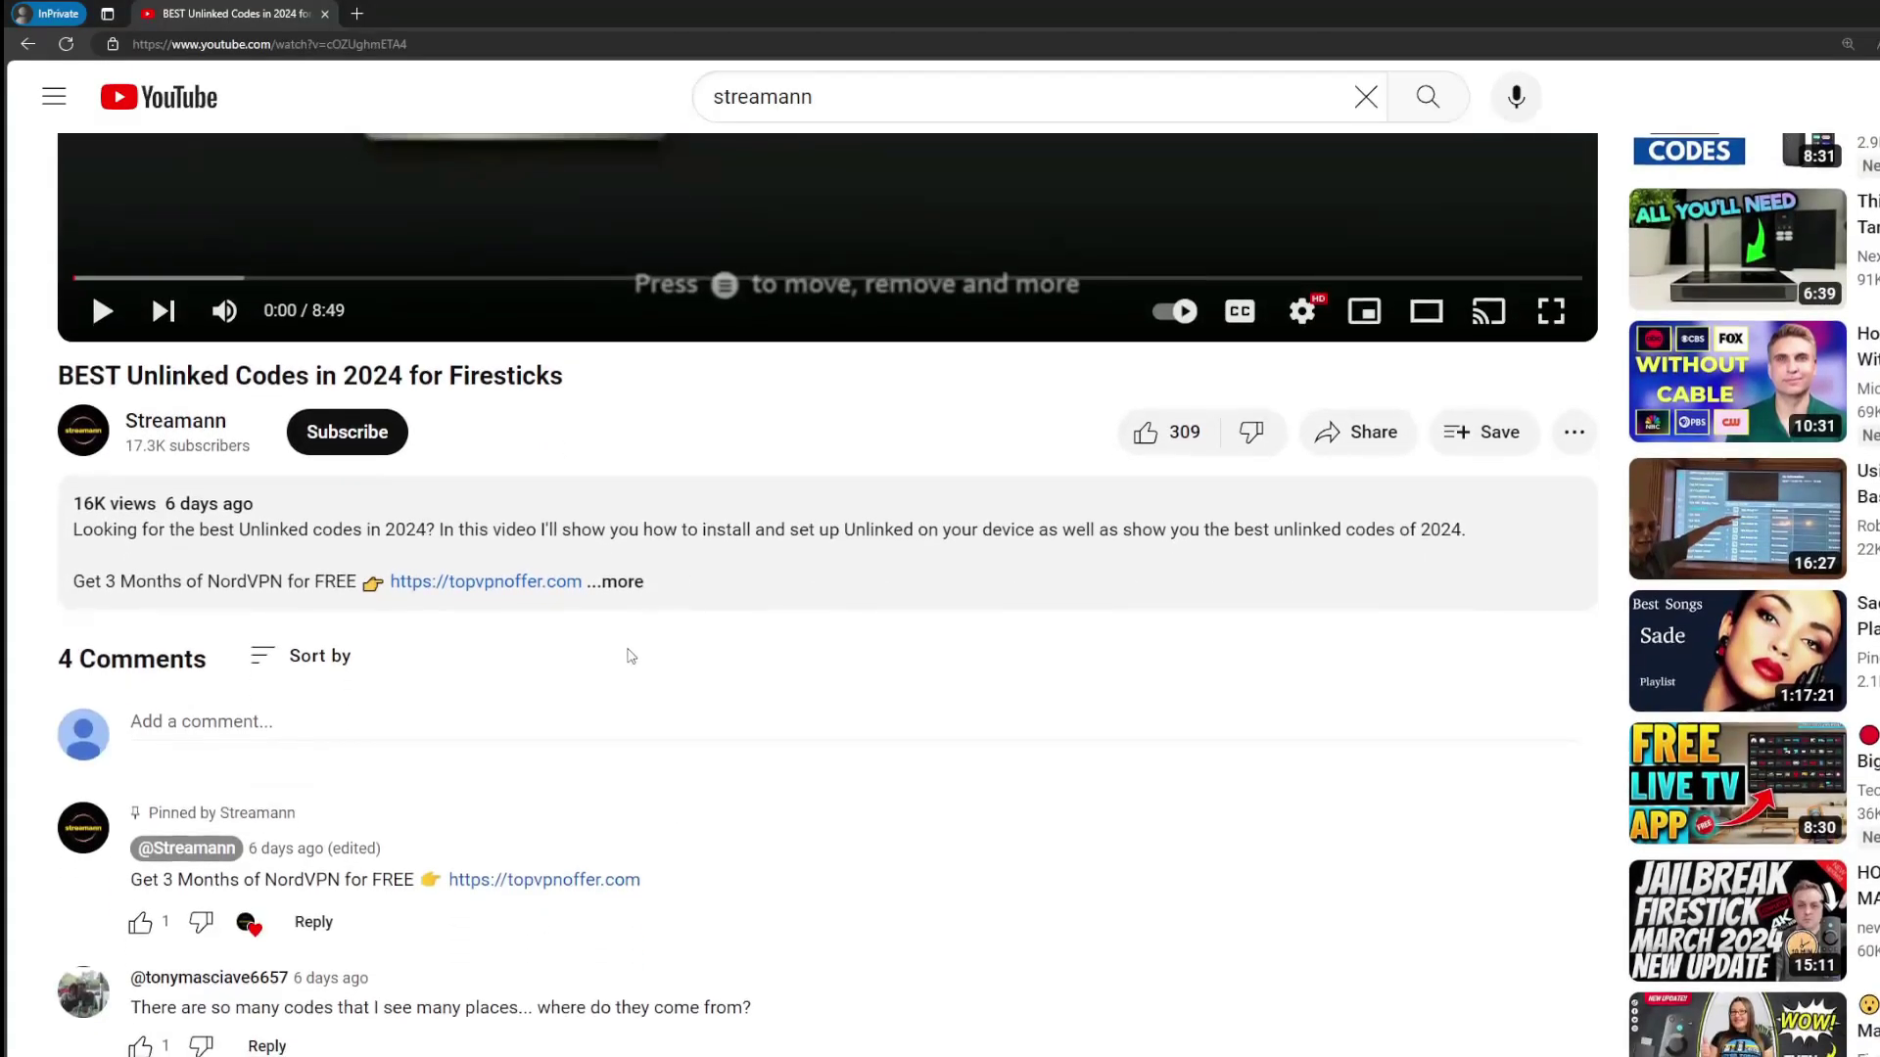
pyautogui.click(685, 596)
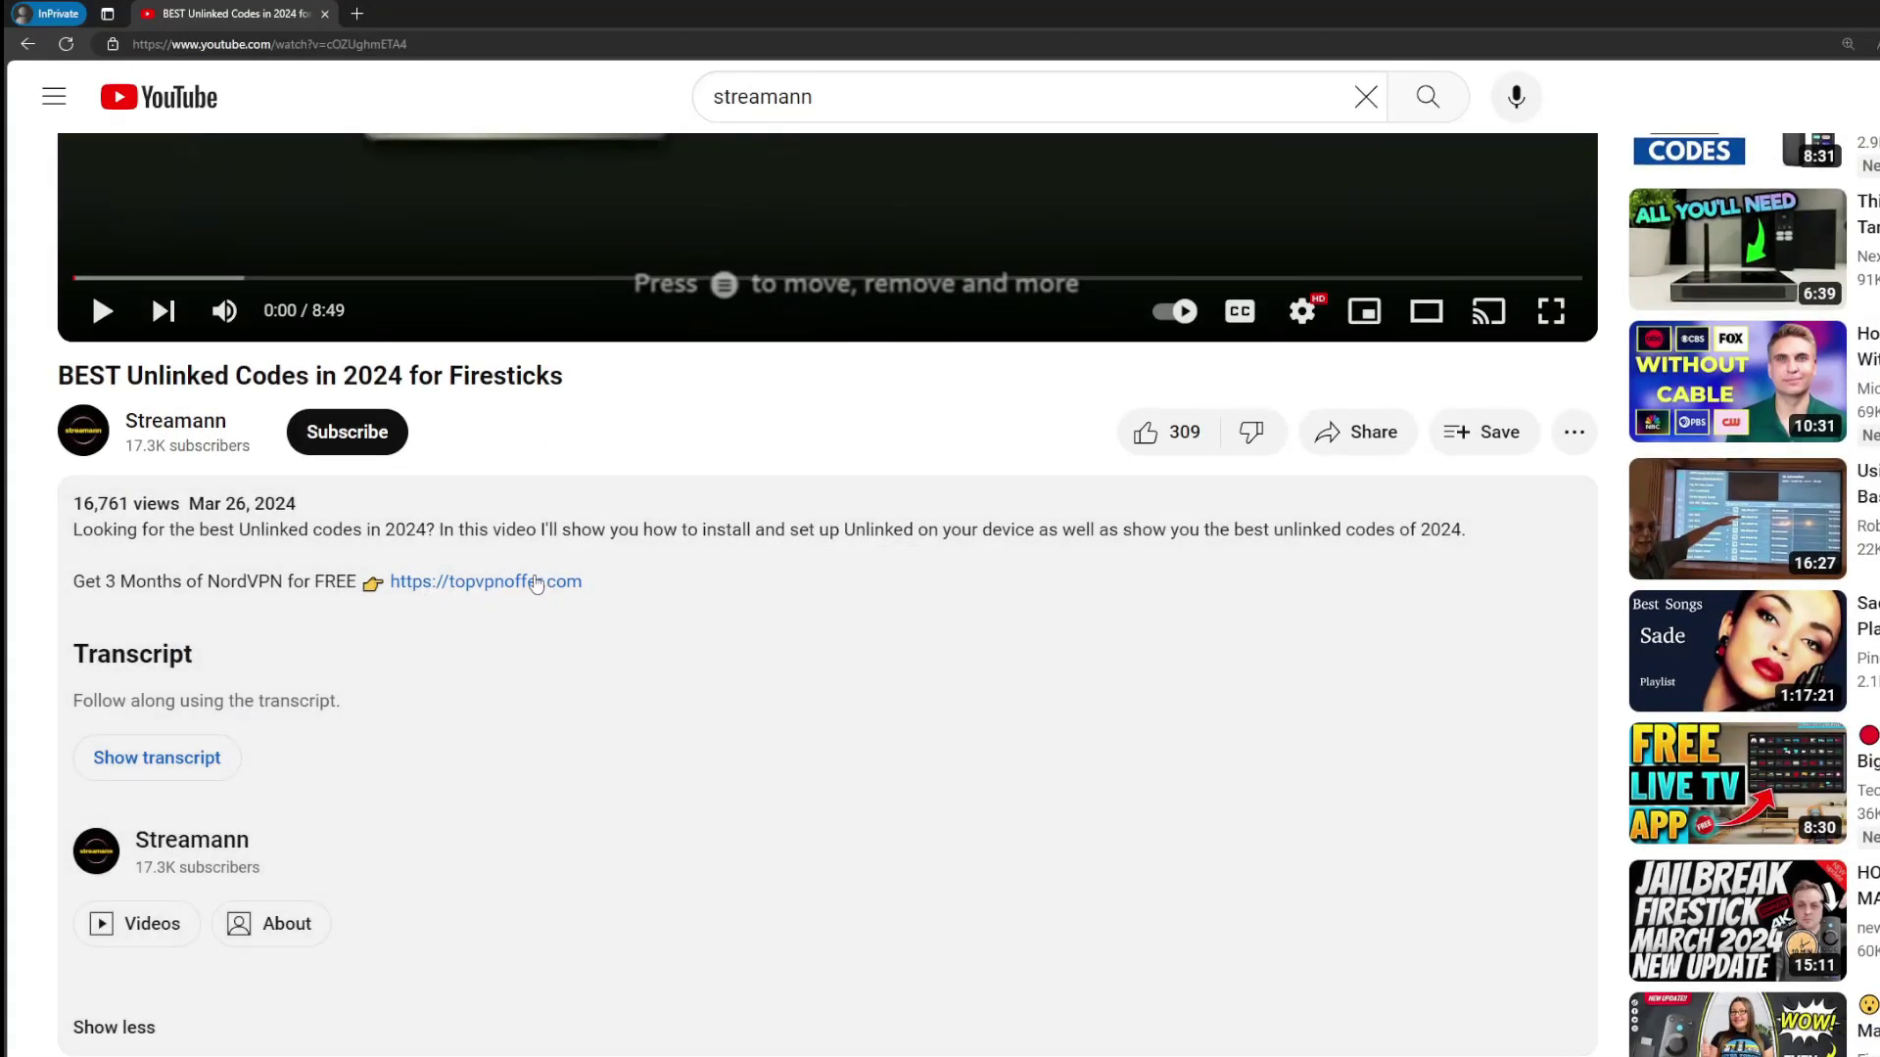
pyautogui.scroll(-5, 537, 584)
pyautogui.moveTo(675, 820); pyautogui.dragTo(462, 819)
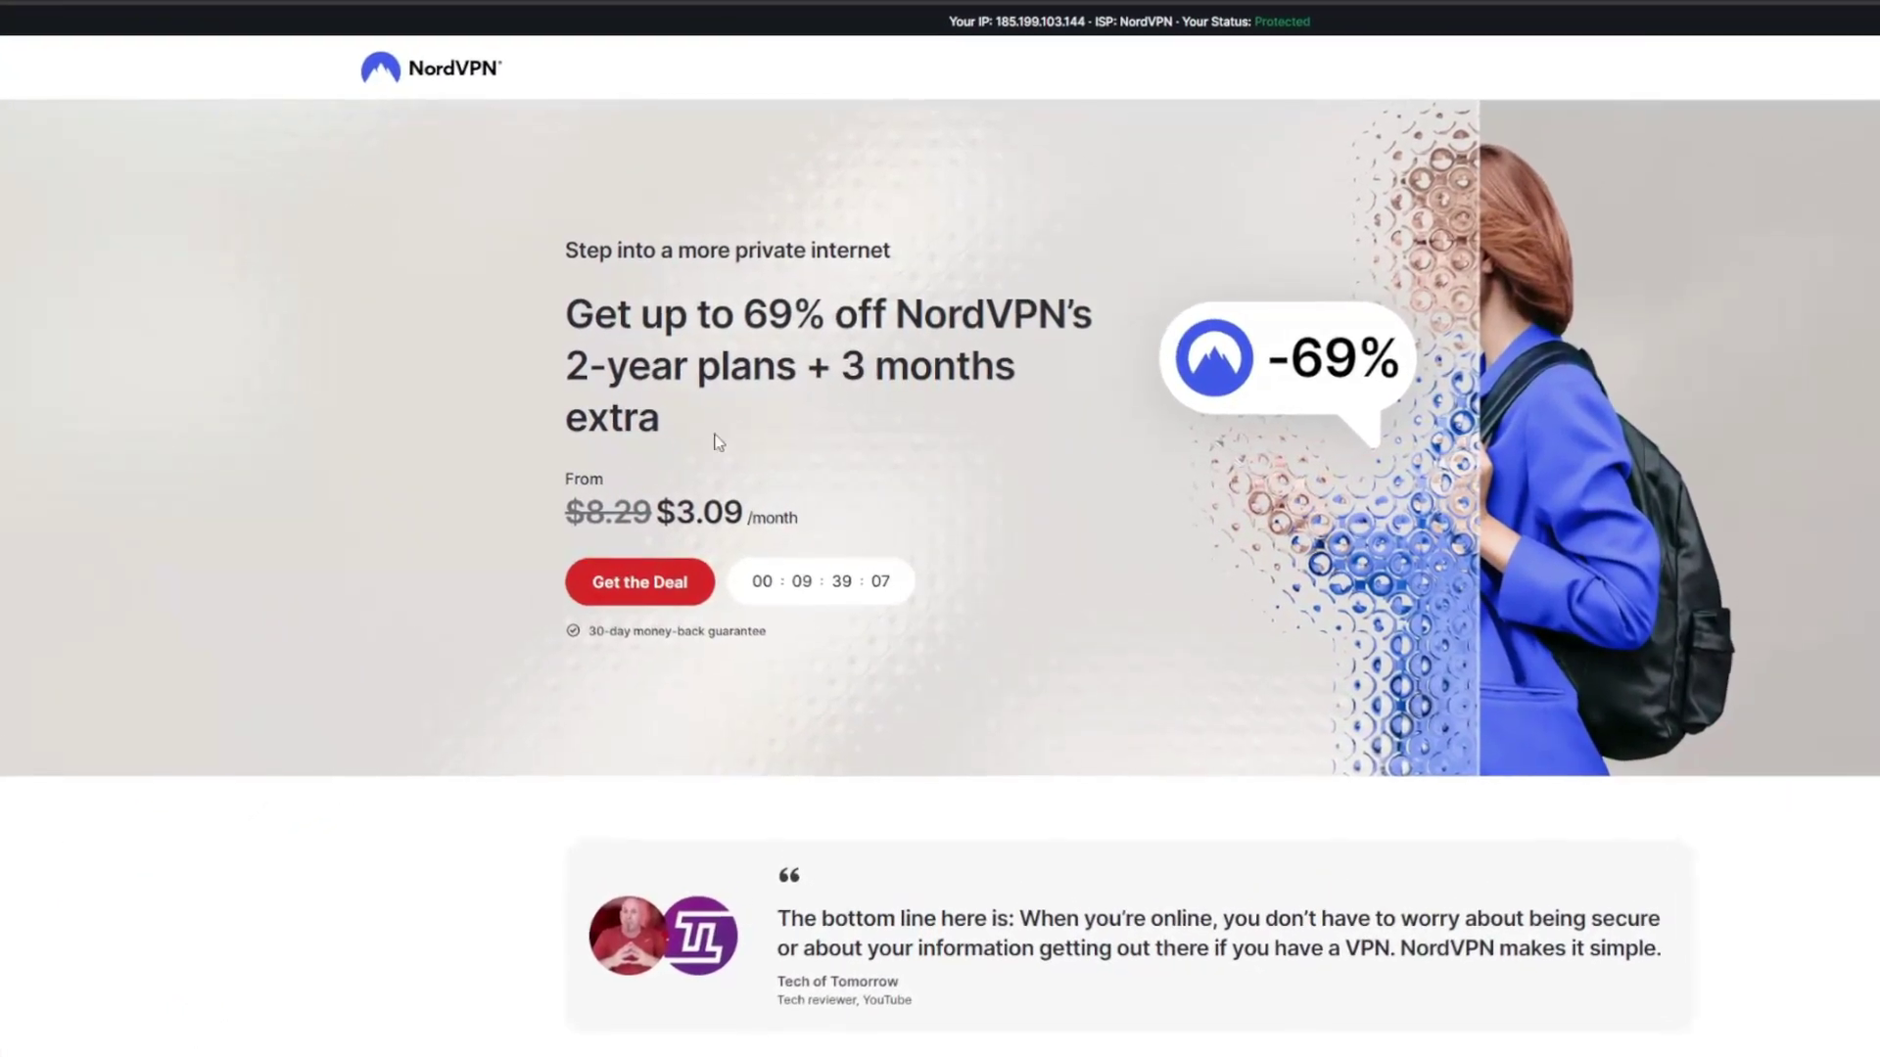
pyautogui.moveTo(840, 367); pyautogui.dragTo(1030, 401)
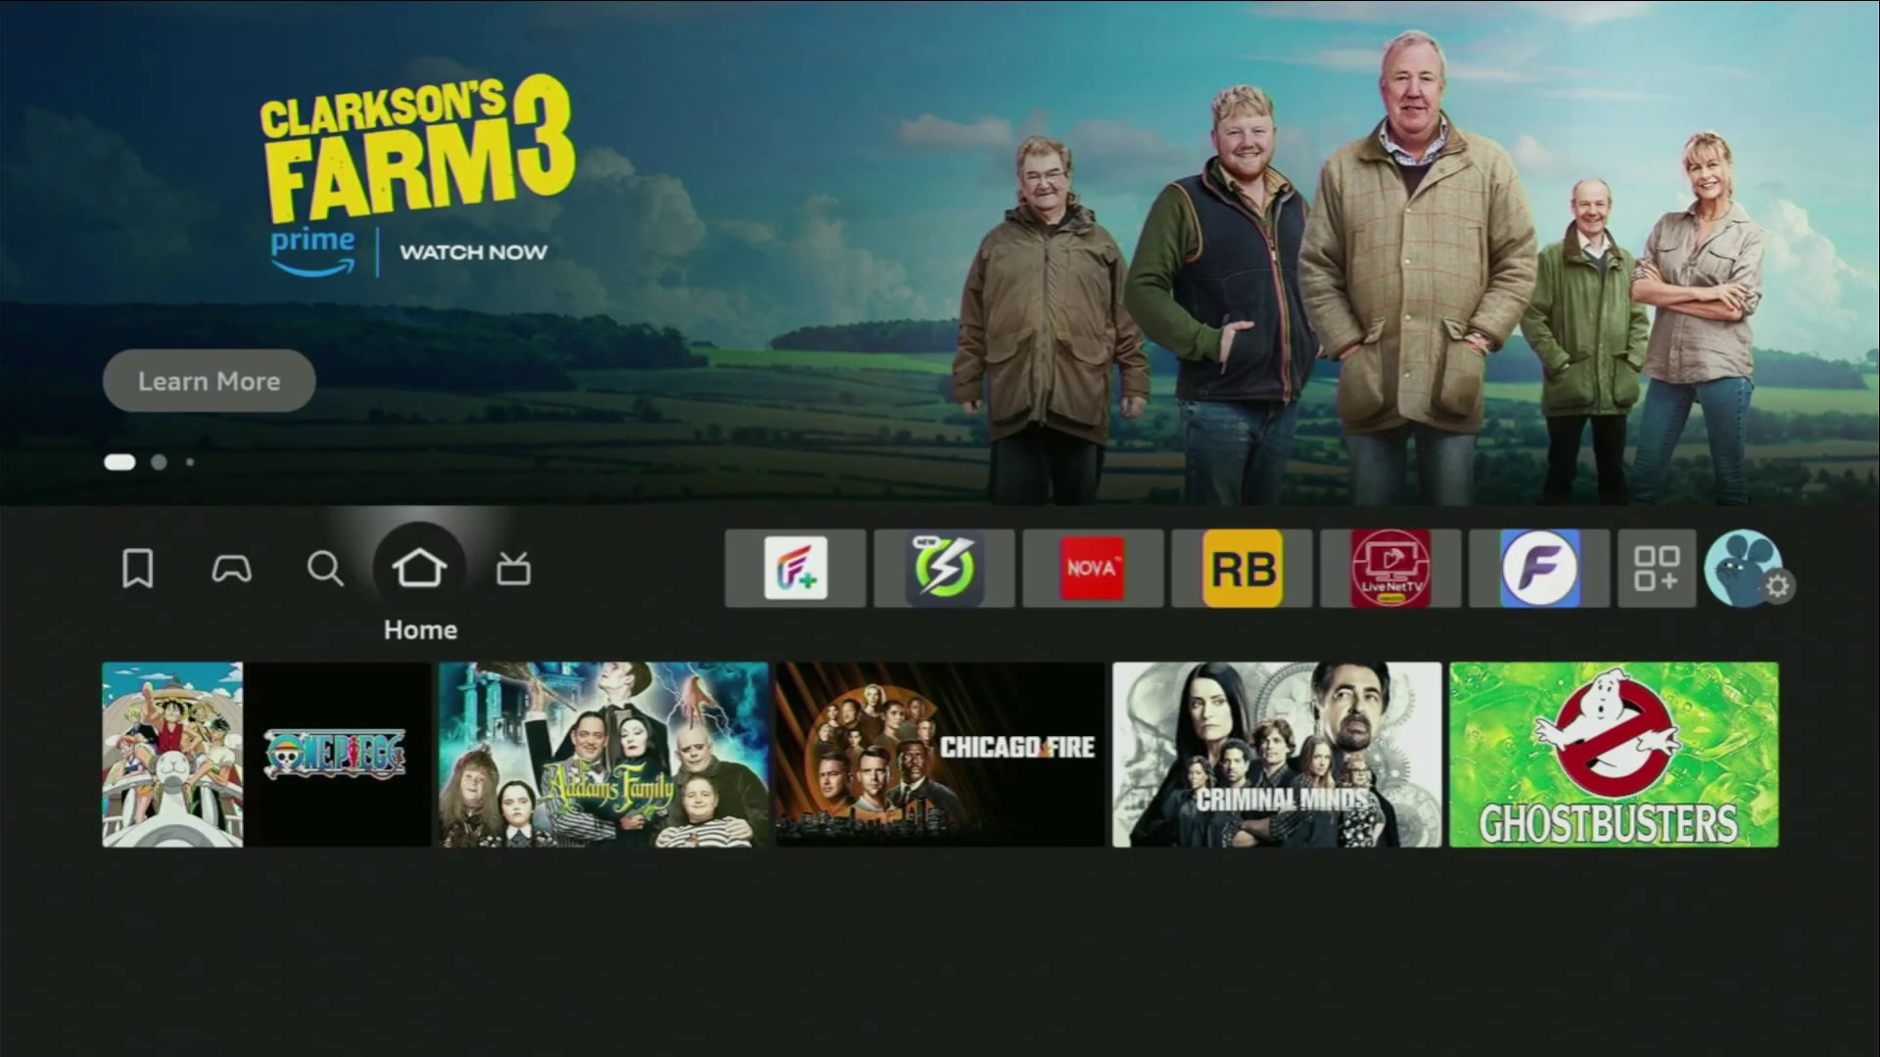
# From the Fire TV home screen, open the complete list of installed apps.
pyautogui.press('Right')
pyautogui.press('Right')
pyautogui.press('Right')
pyautogui.press('Right')
pyautogui.press('Right')
pyautogui.press('Right')
pyautogui.press('Right')
pyautogui.press('Right')
pyautogui.press('Right')
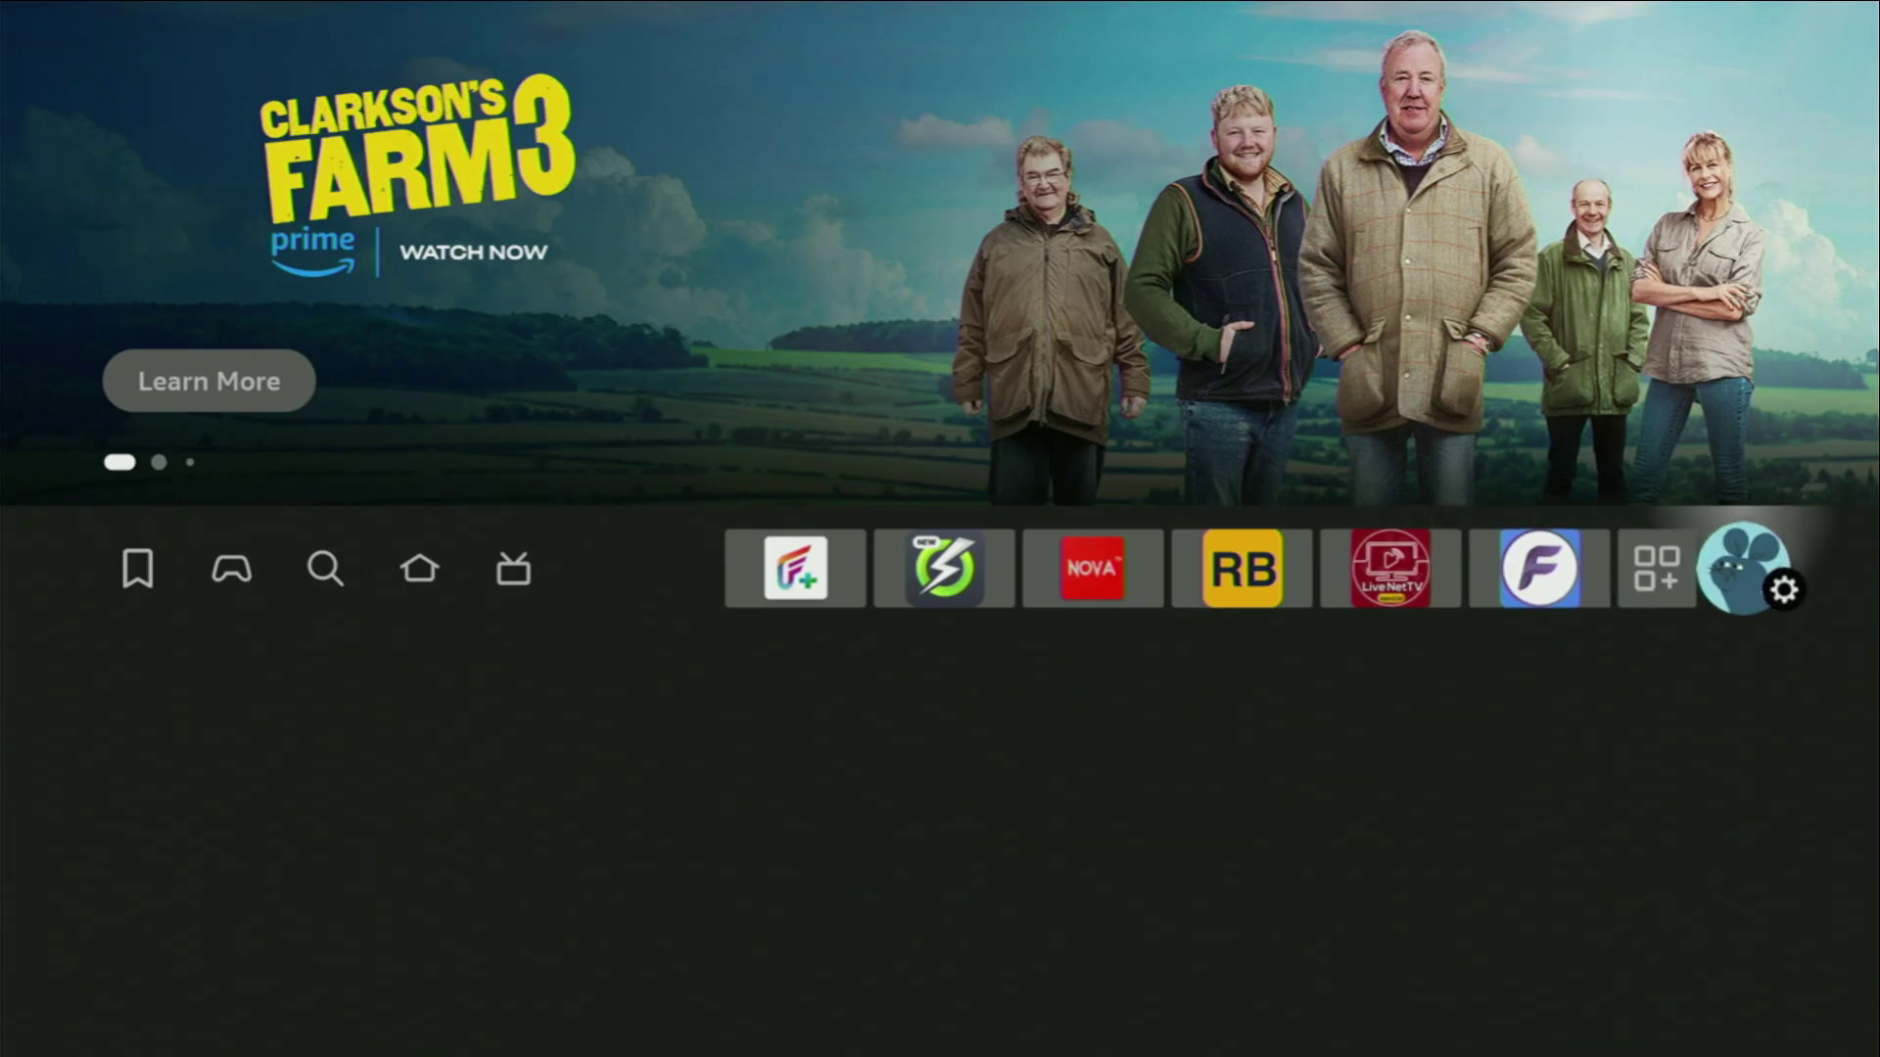
pyautogui.press('Left')
pyautogui.press('Return')
# Launch Downloader from the second row of Your Apps & Channels.
pyautogui.press('Down')
pyautogui.press('Right')
pyautogui.press('Right')
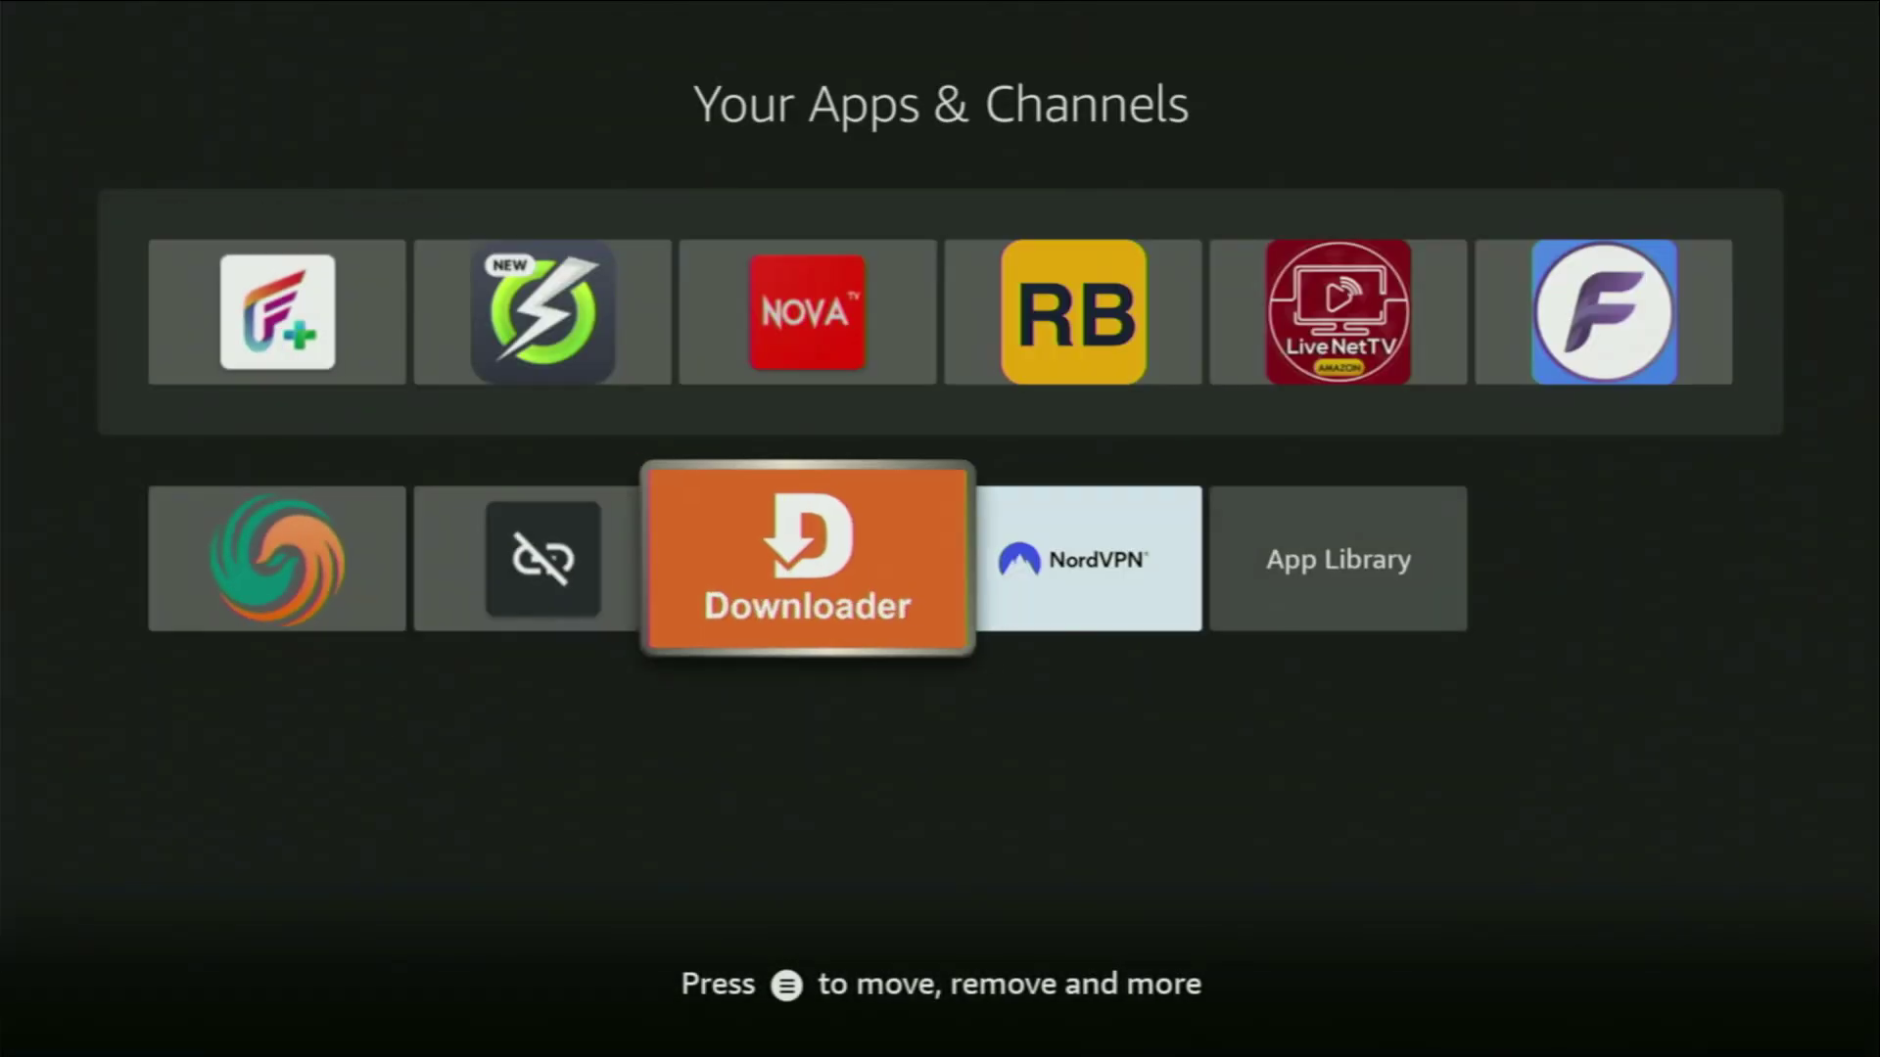
pyautogui.press('Return')
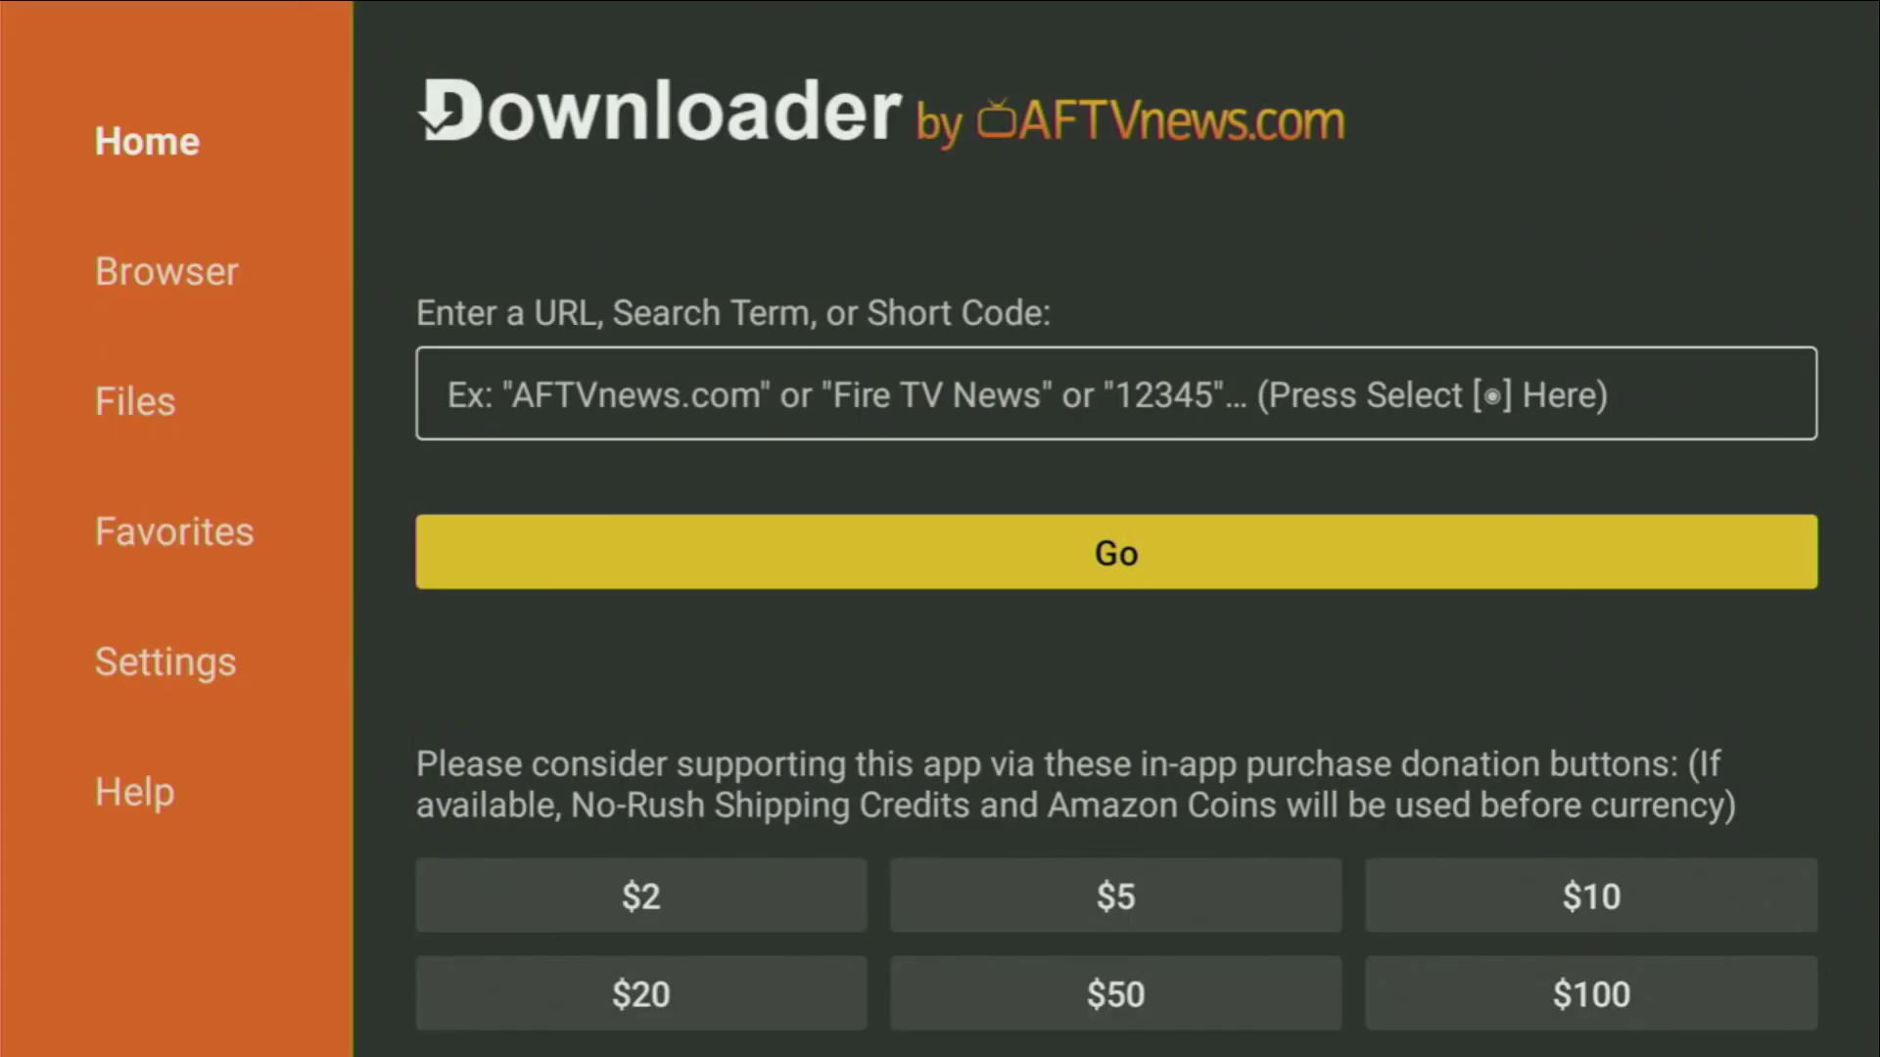
pyautogui.press('Left')
pyautogui.press('Up')
pyautogui.press('Up')
pyautogui.press('Up')
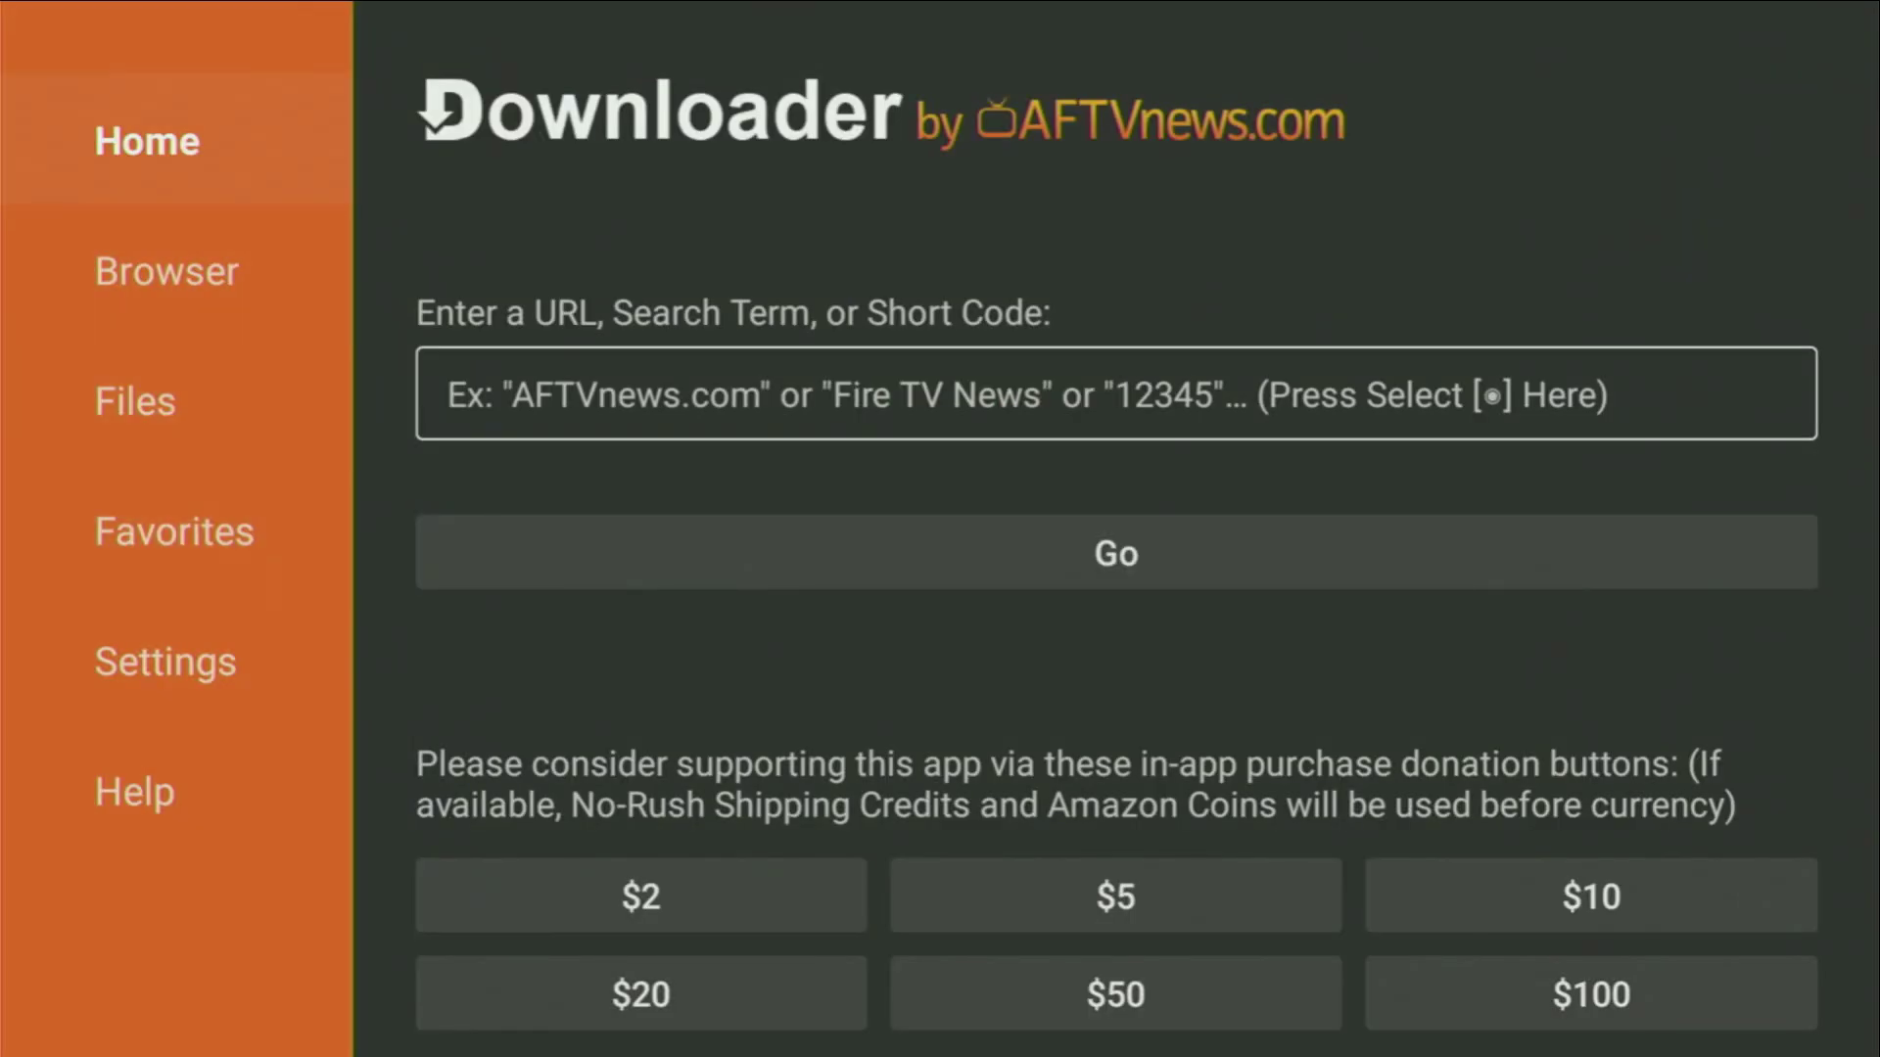
pyautogui.press('Down')
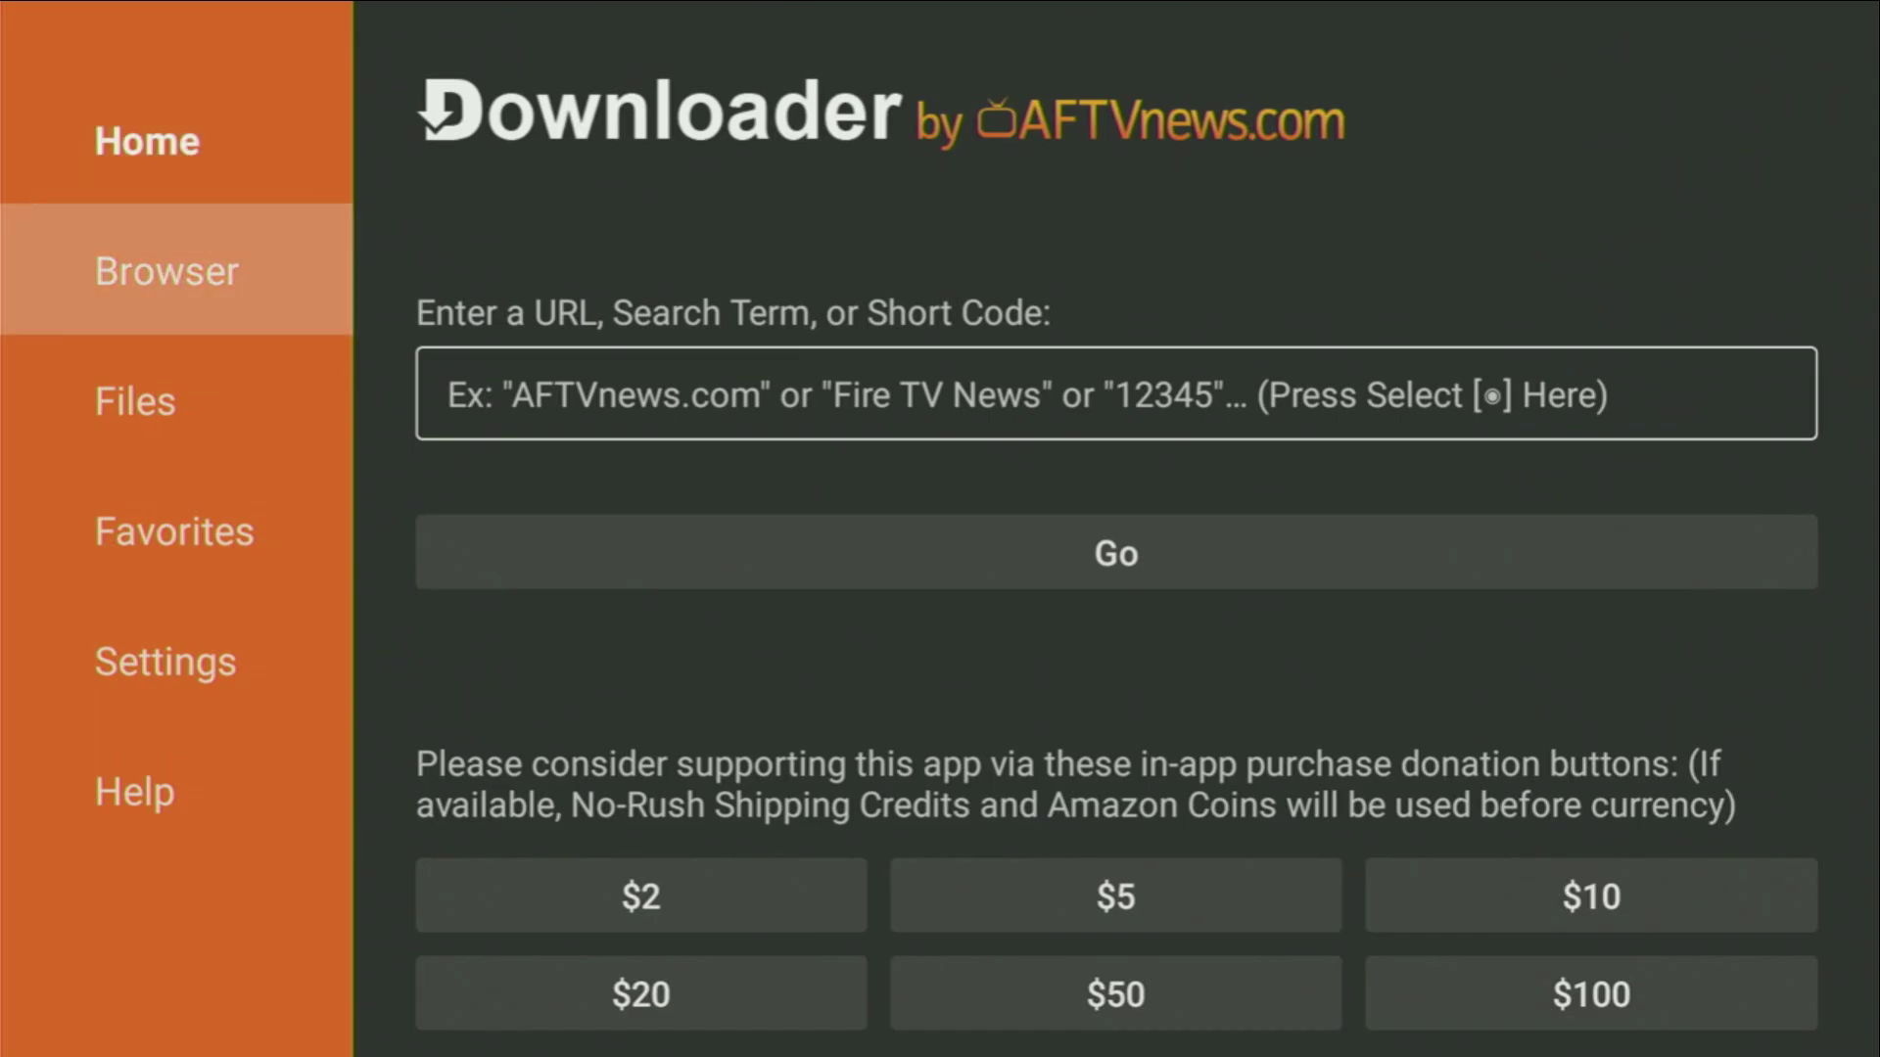
pyautogui.press('Up')
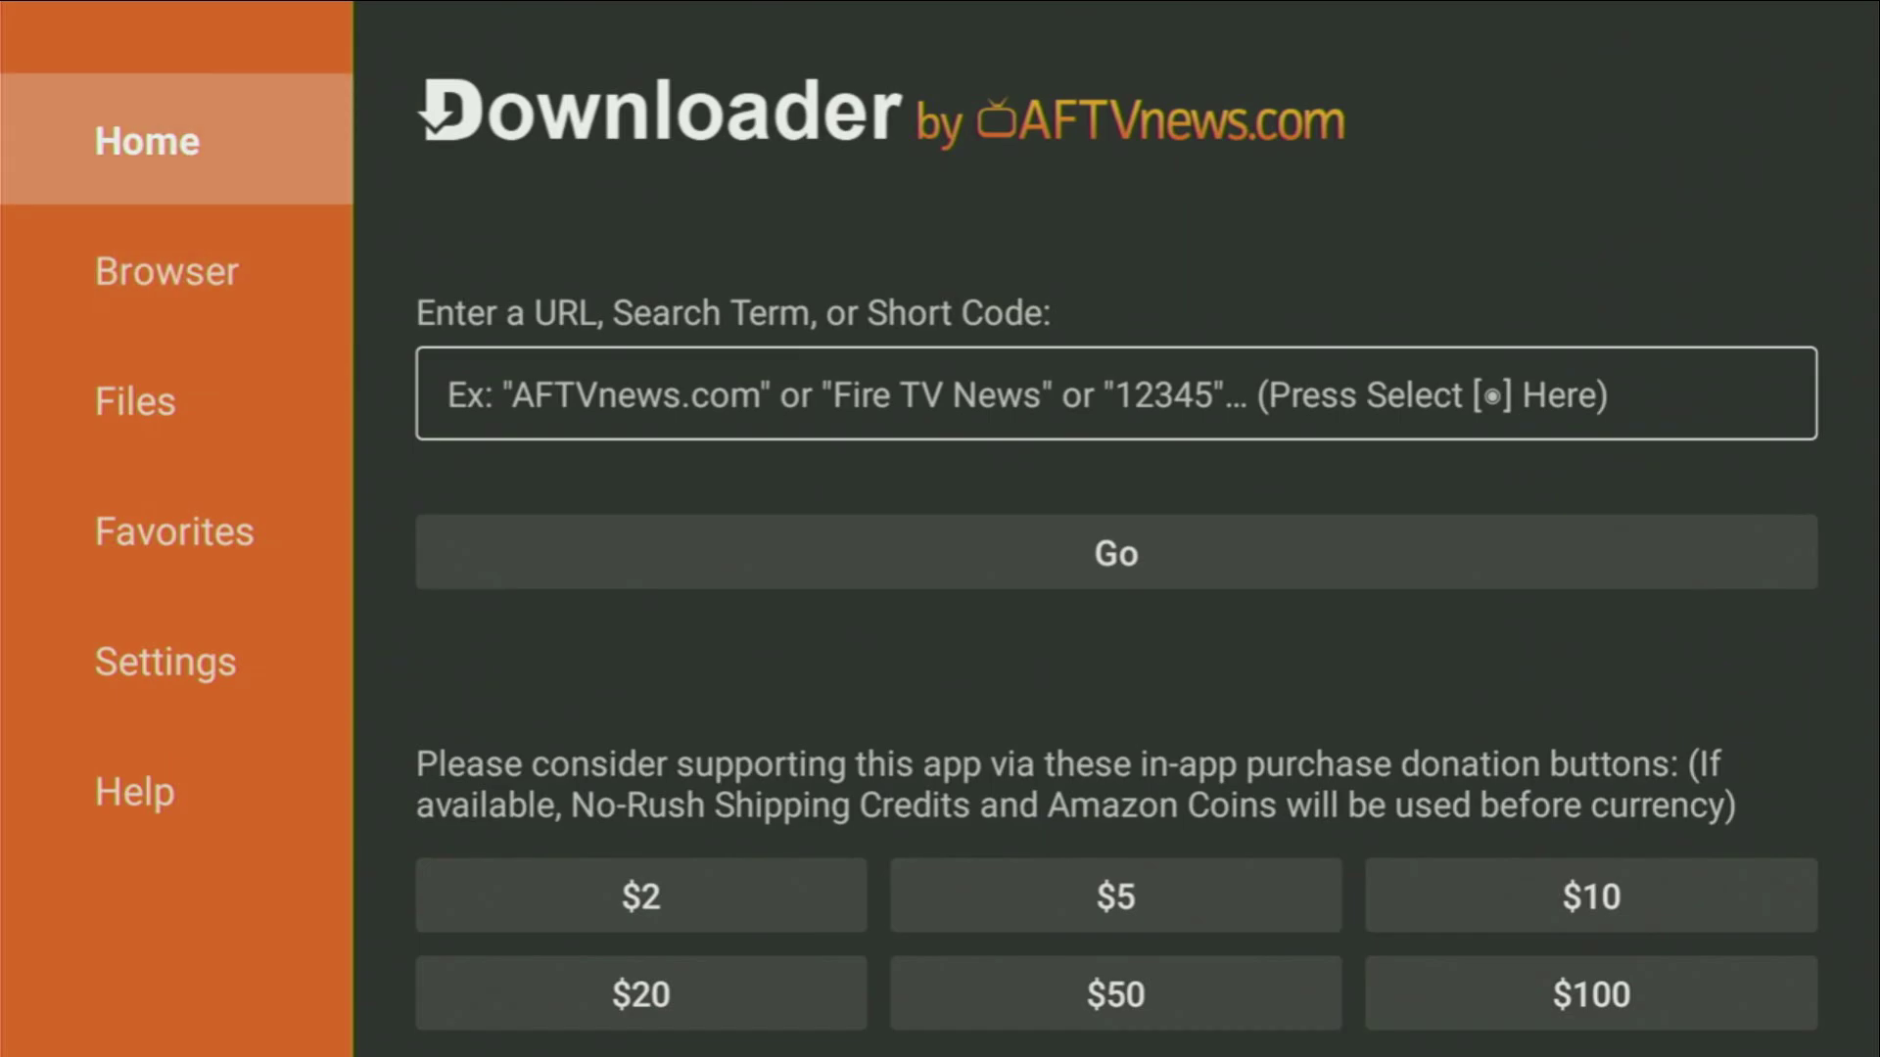
# Enter the short code 266594 in Downloader's URL, search term or short code field.
pyautogui.press('Right')
pyautogui.press('Return')
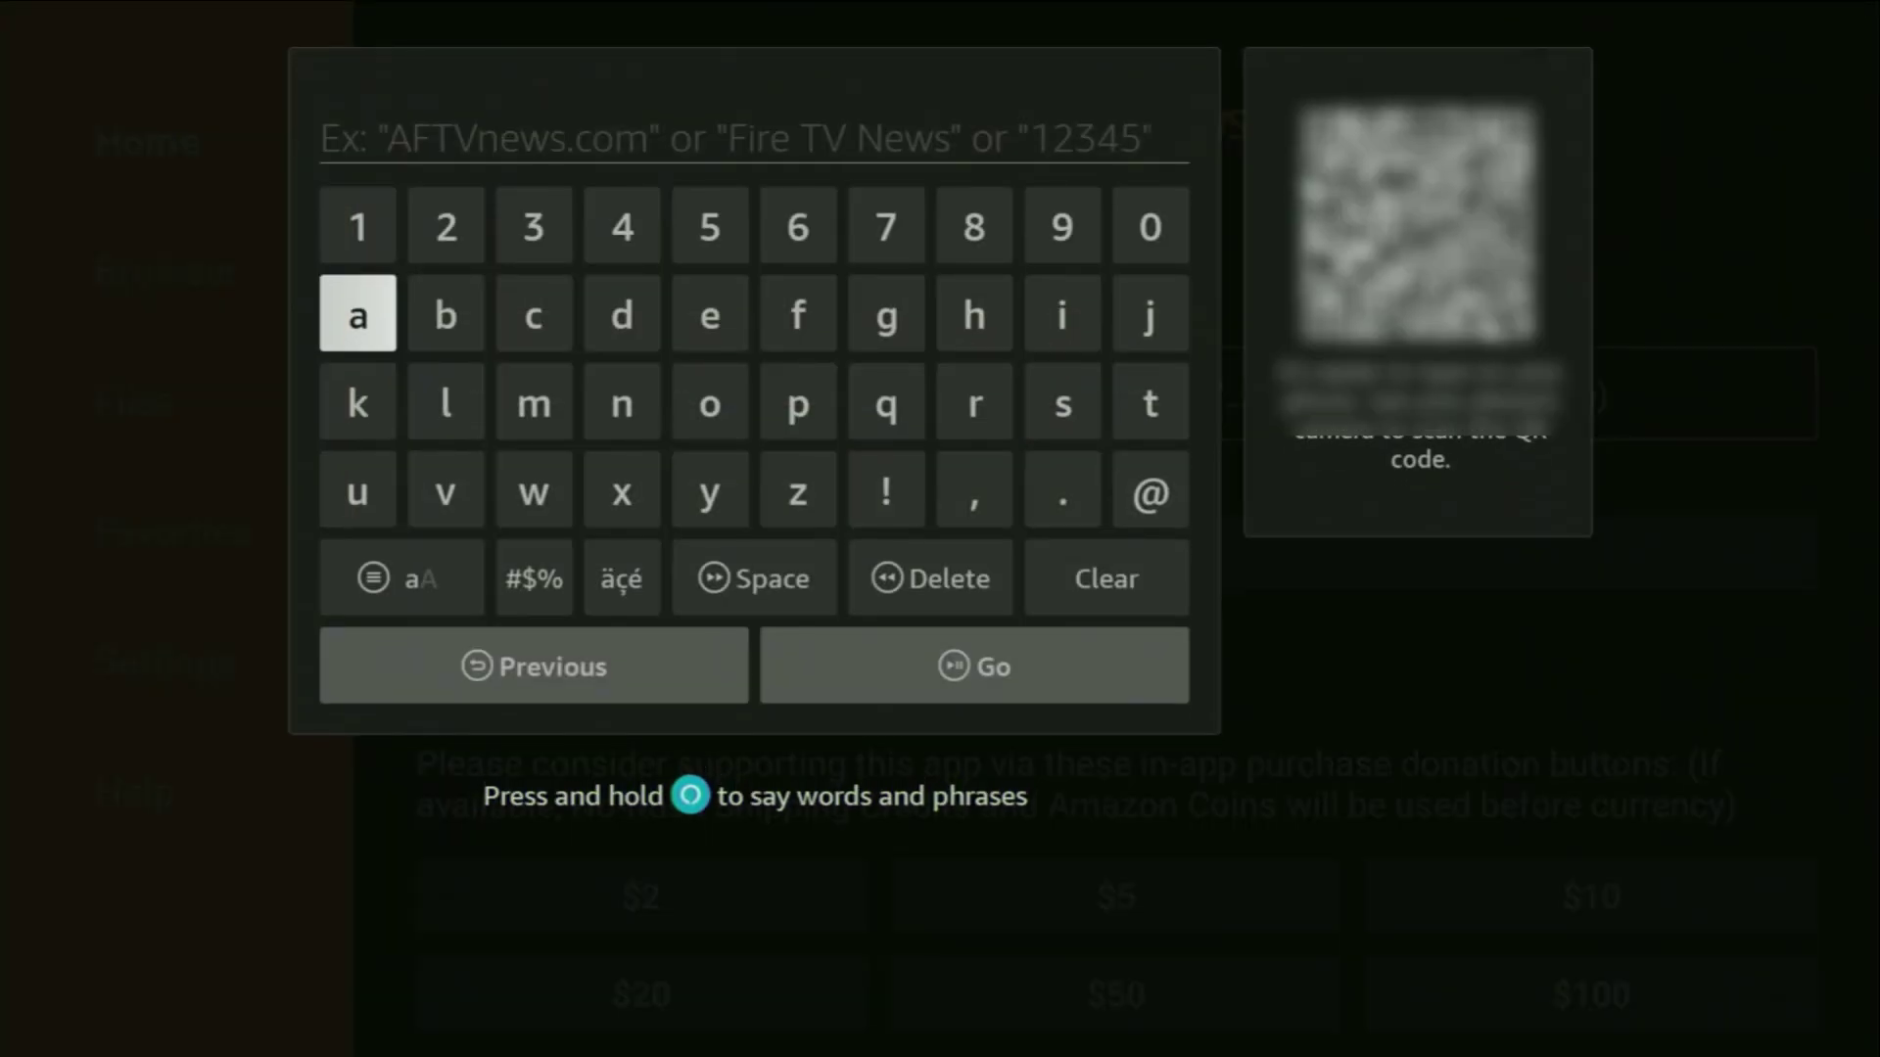
pyautogui.press('Up')
pyautogui.press('Right')
pyautogui.press('Return')
pyautogui.press('Right')
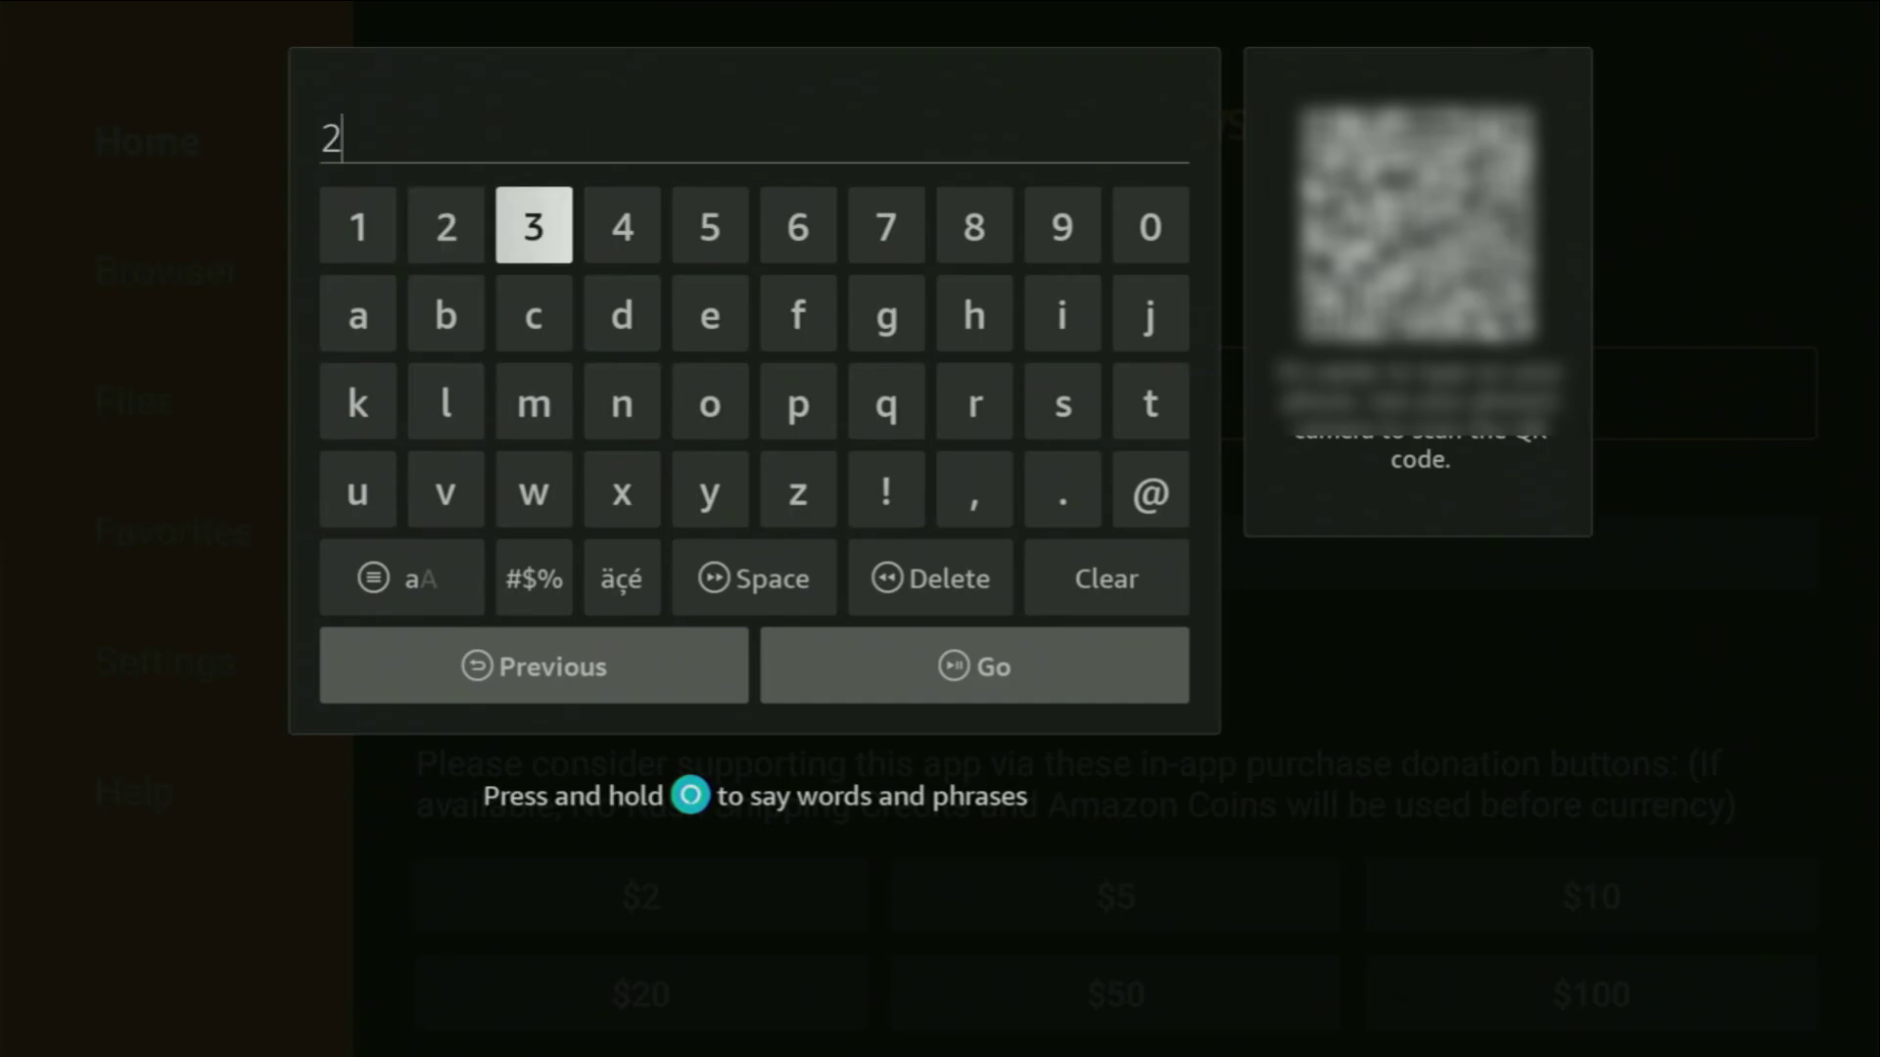
pyautogui.press('Right')
pyautogui.press('Right')
pyautogui.press('Right')
pyautogui.press('Return')
pyautogui.press('Return')
pyautogui.press('Left')
pyautogui.press('Return')
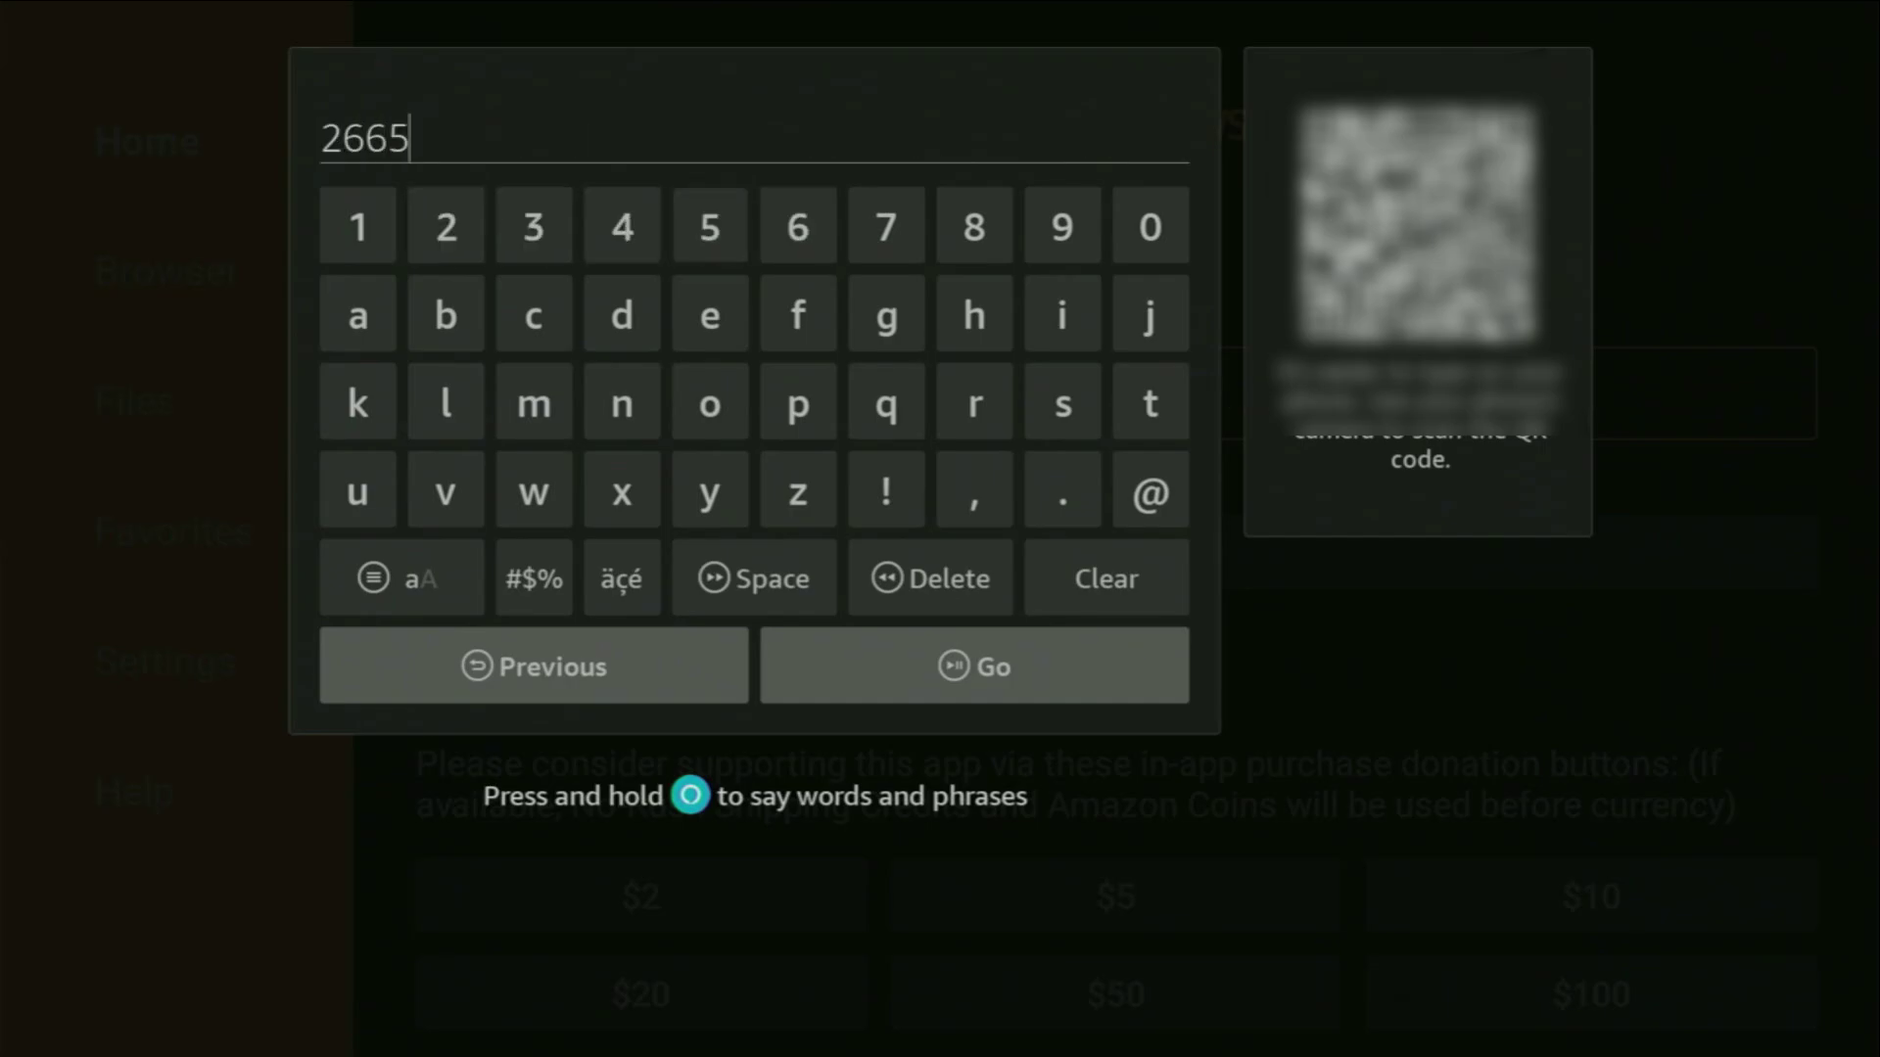
pyautogui.press('Right')
pyautogui.press('Right')
pyautogui.press('Right')
pyautogui.press('Right')
pyautogui.press('Return')
pyautogui.press('Left')
pyautogui.press('Left')
pyautogui.press('Left')
pyautogui.press('Left')
pyautogui.press('Left')
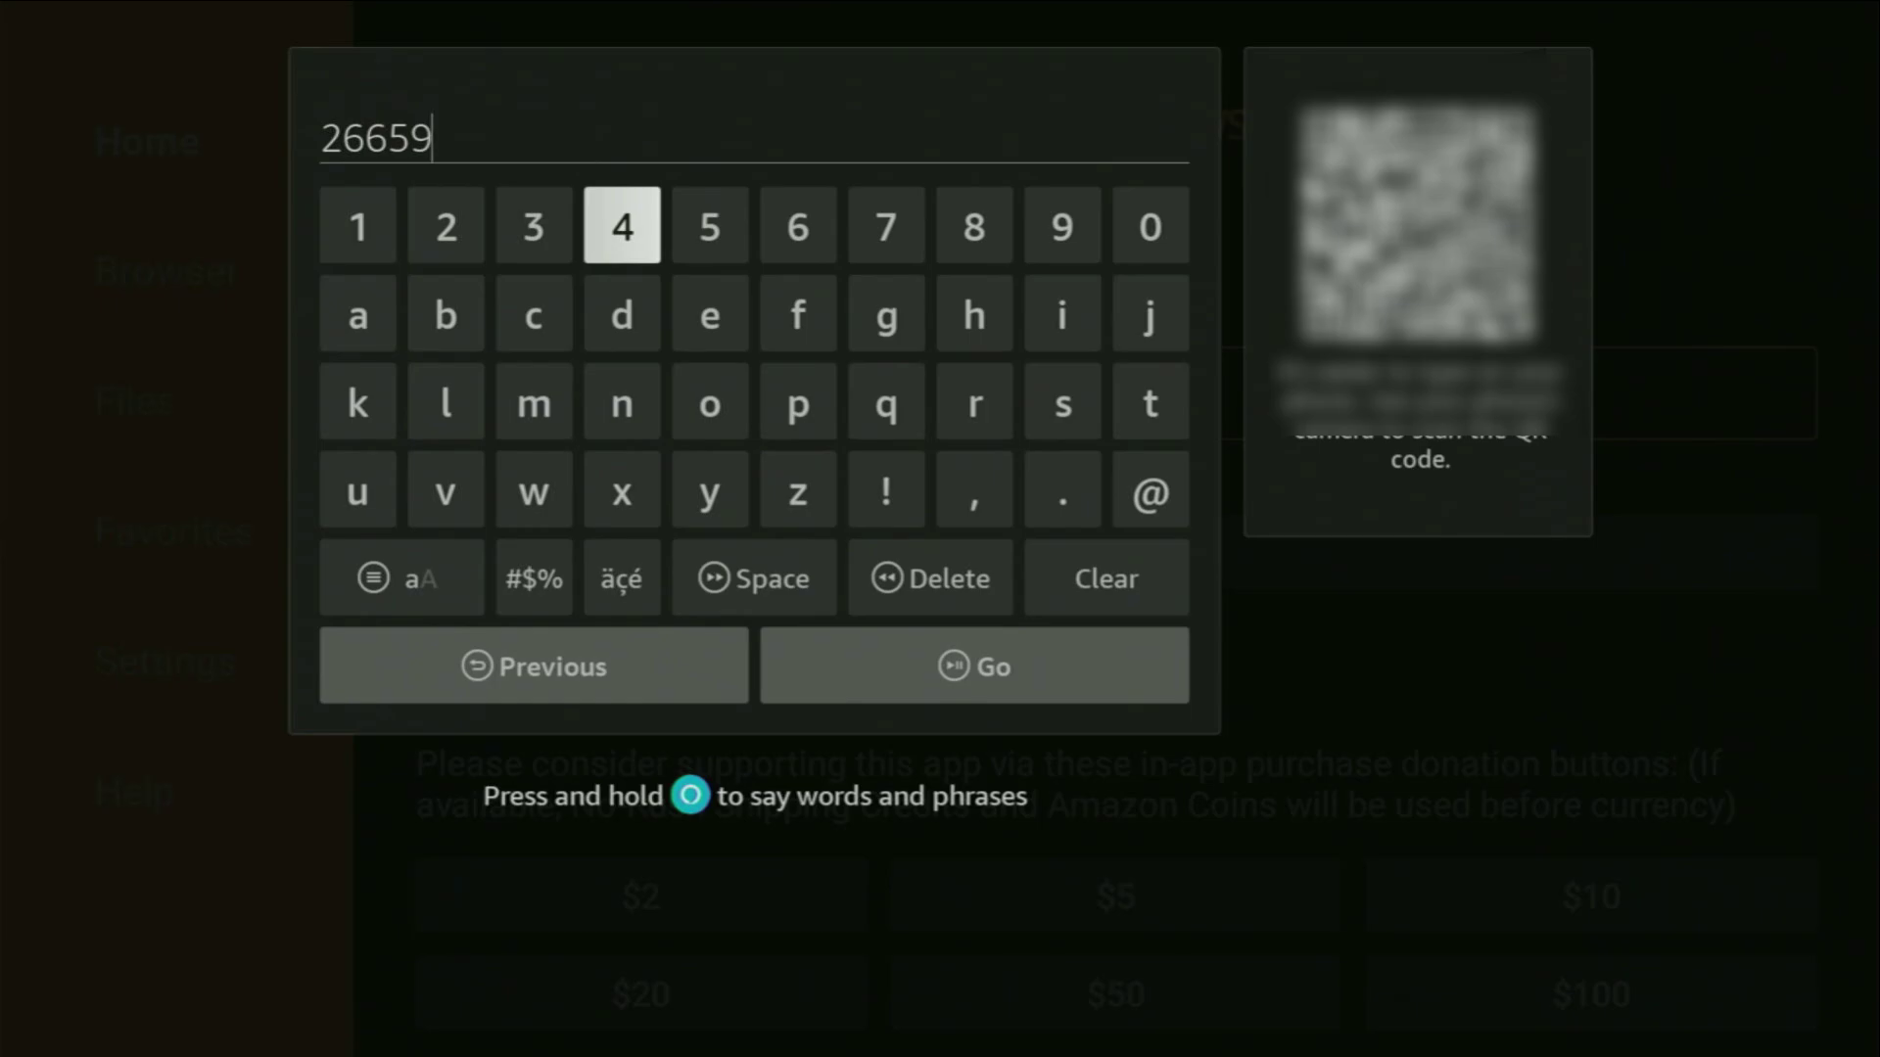
pyautogui.press('Return')
# Submit the entered short code to load its linked download page.
pyautogui.press('Down')
pyautogui.press('Down')
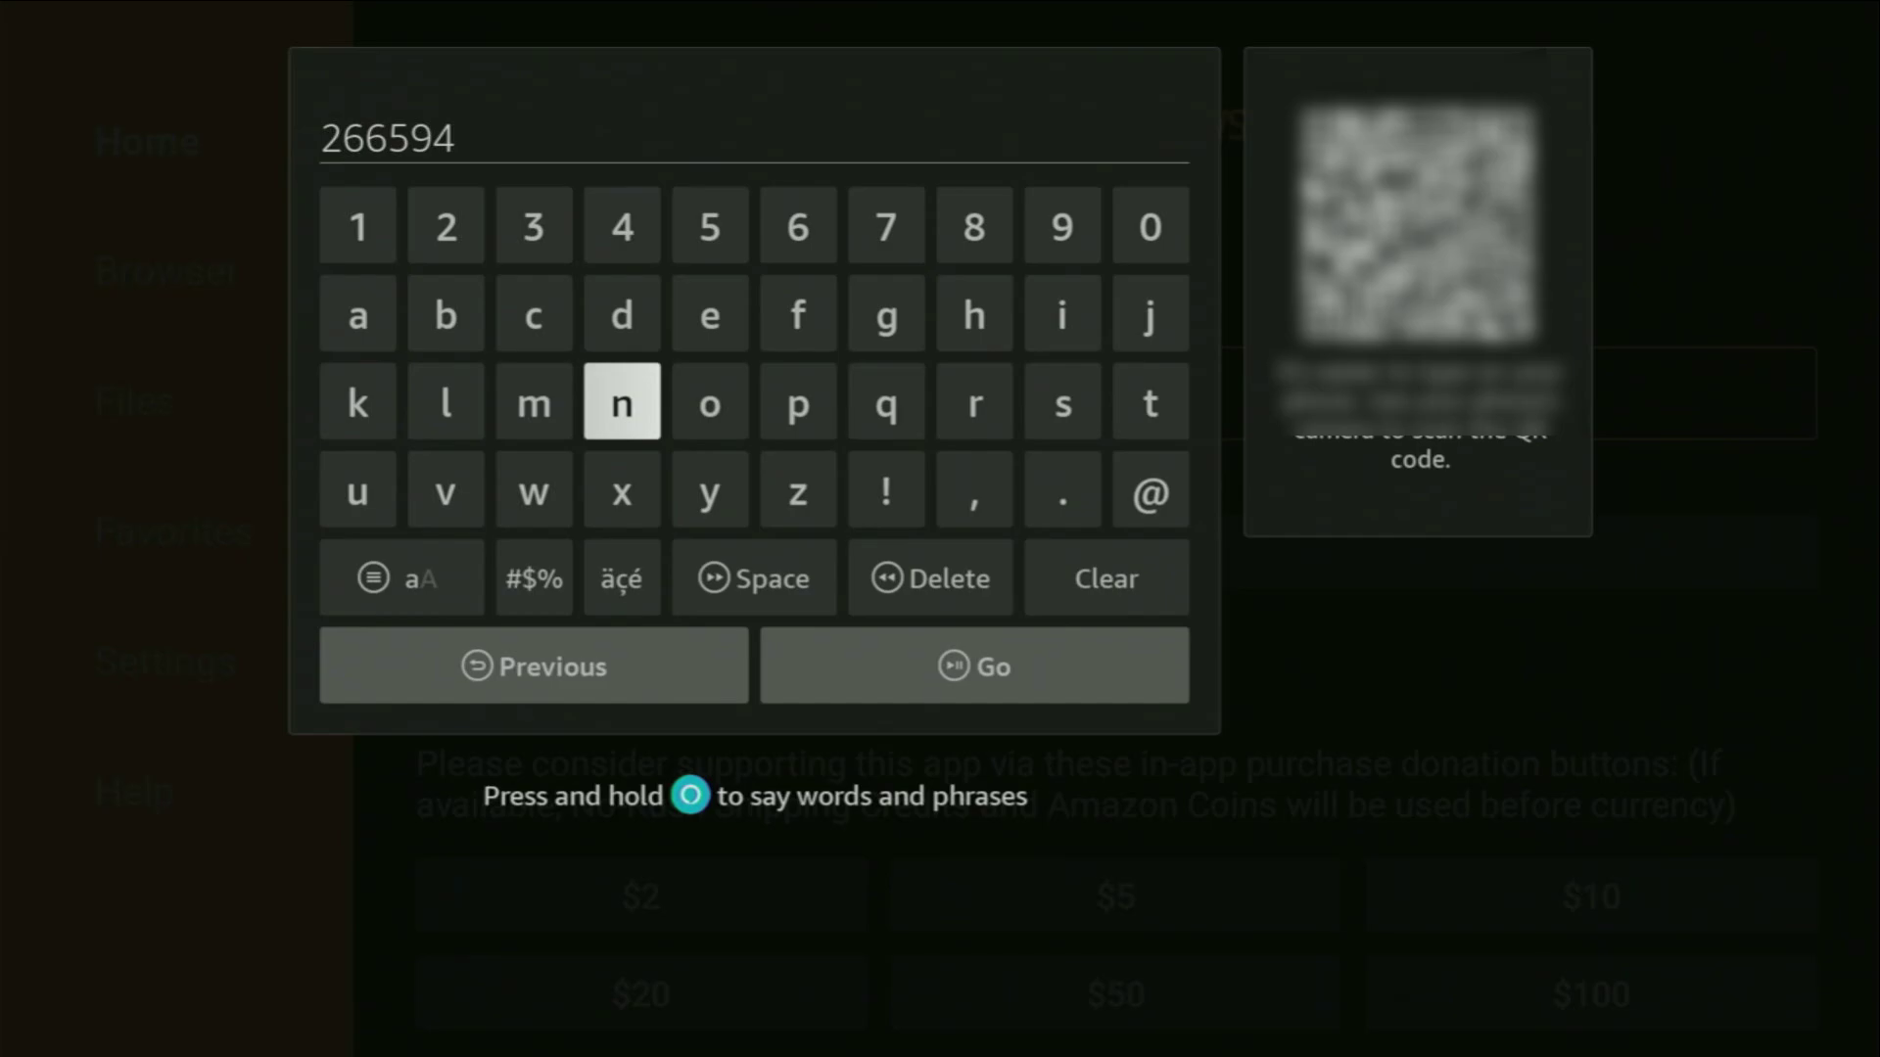
pyautogui.press('Down')
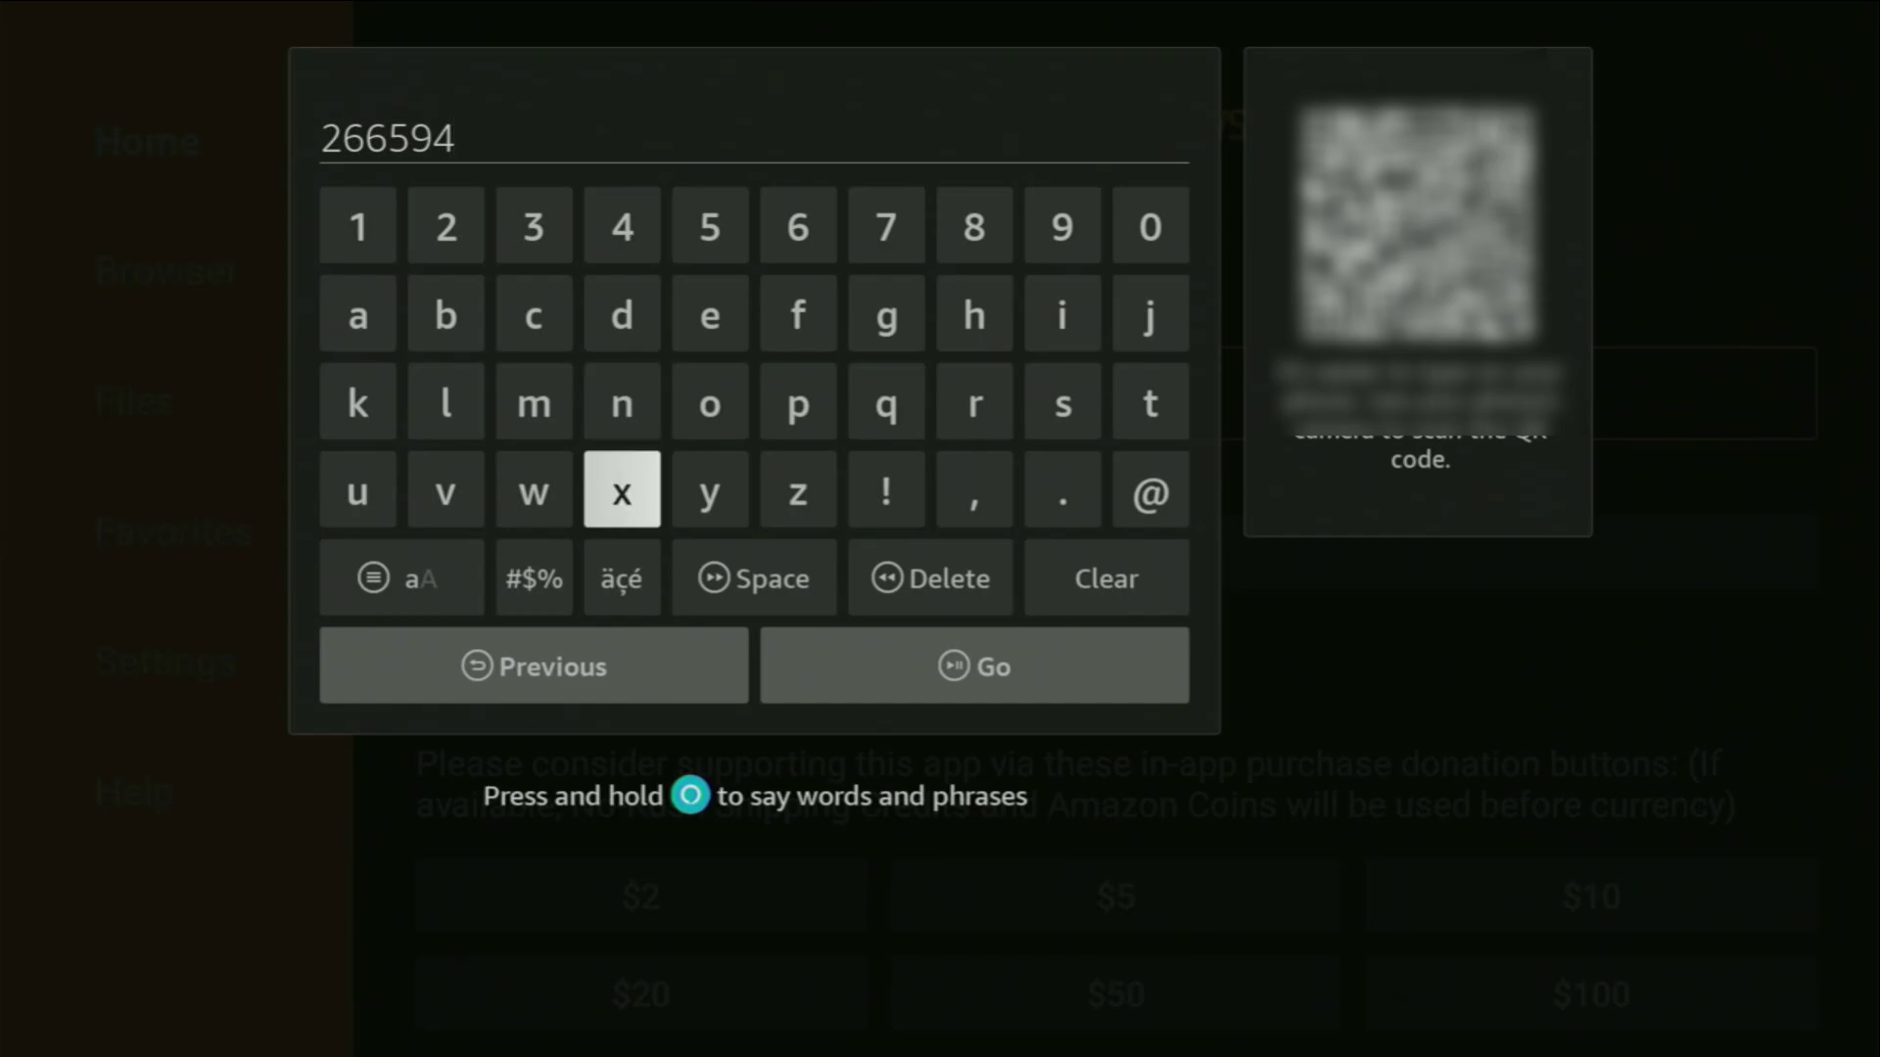
pyautogui.press('Down')
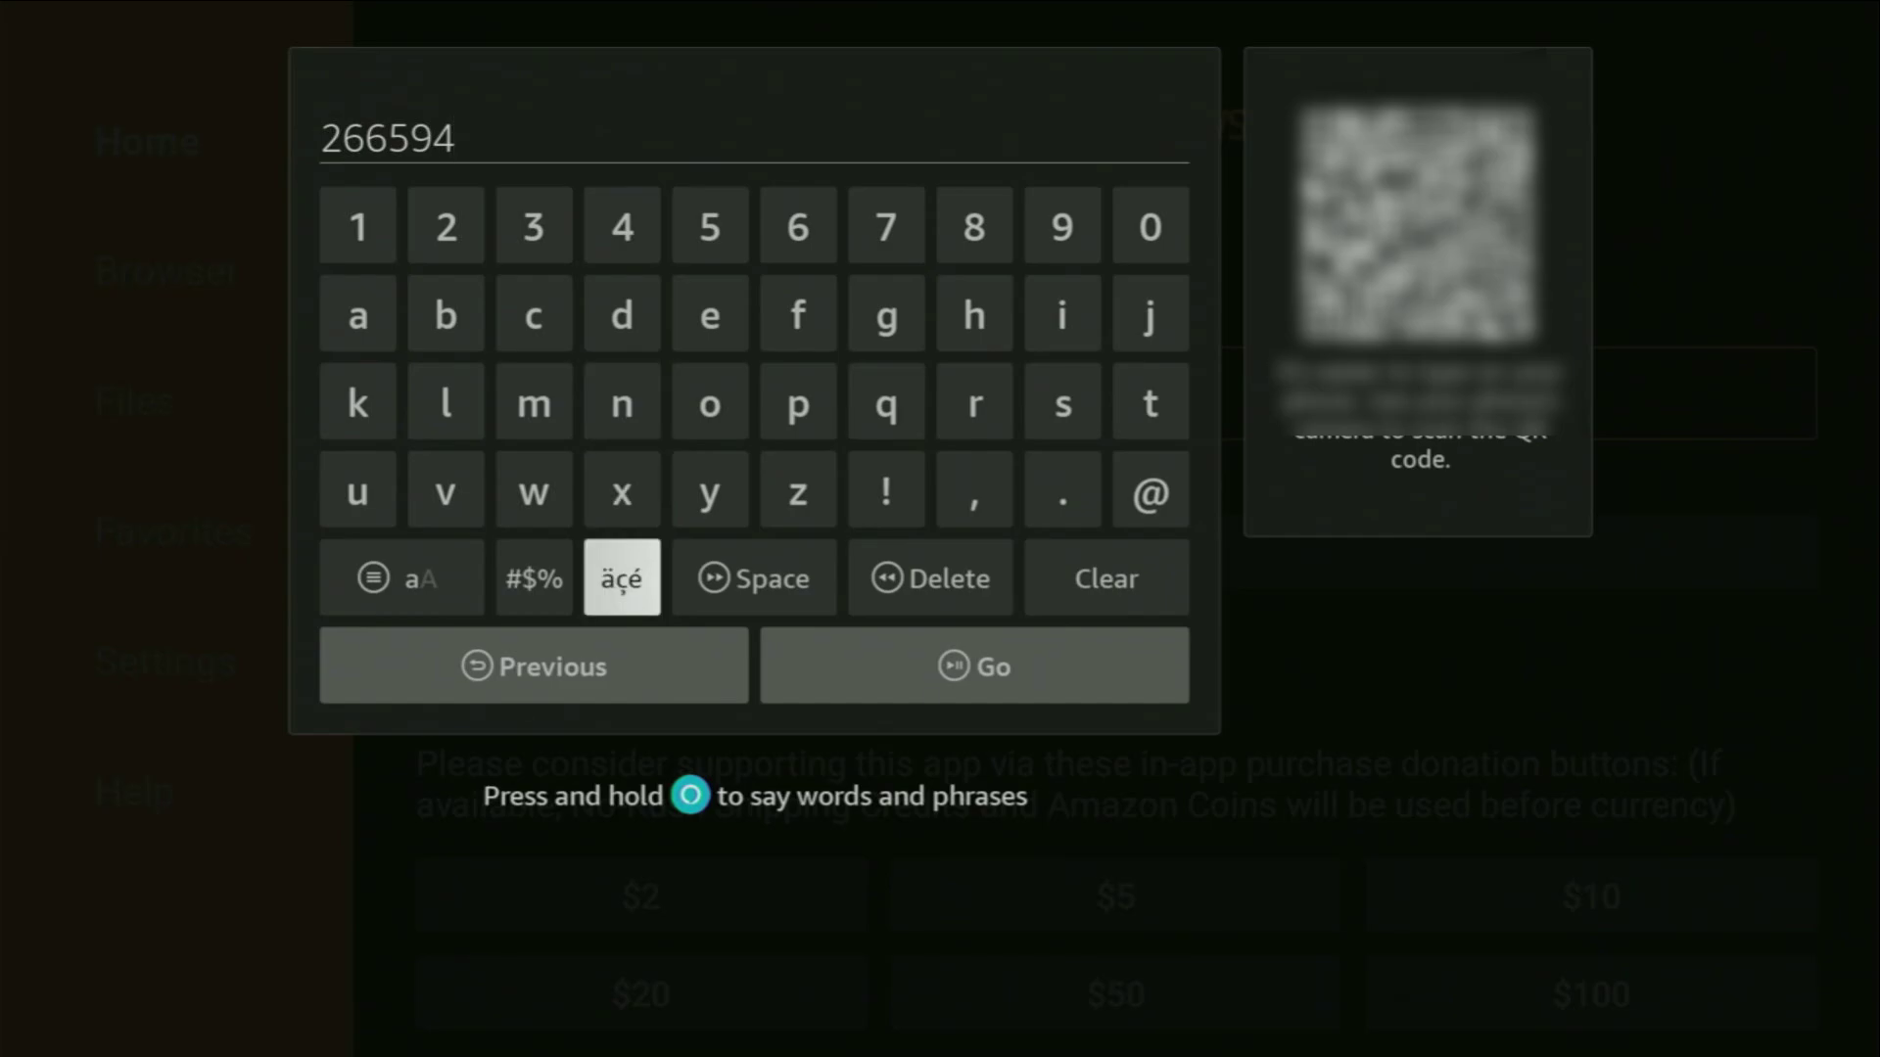
pyautogui.press('Right')
pyautogui.press('Right')
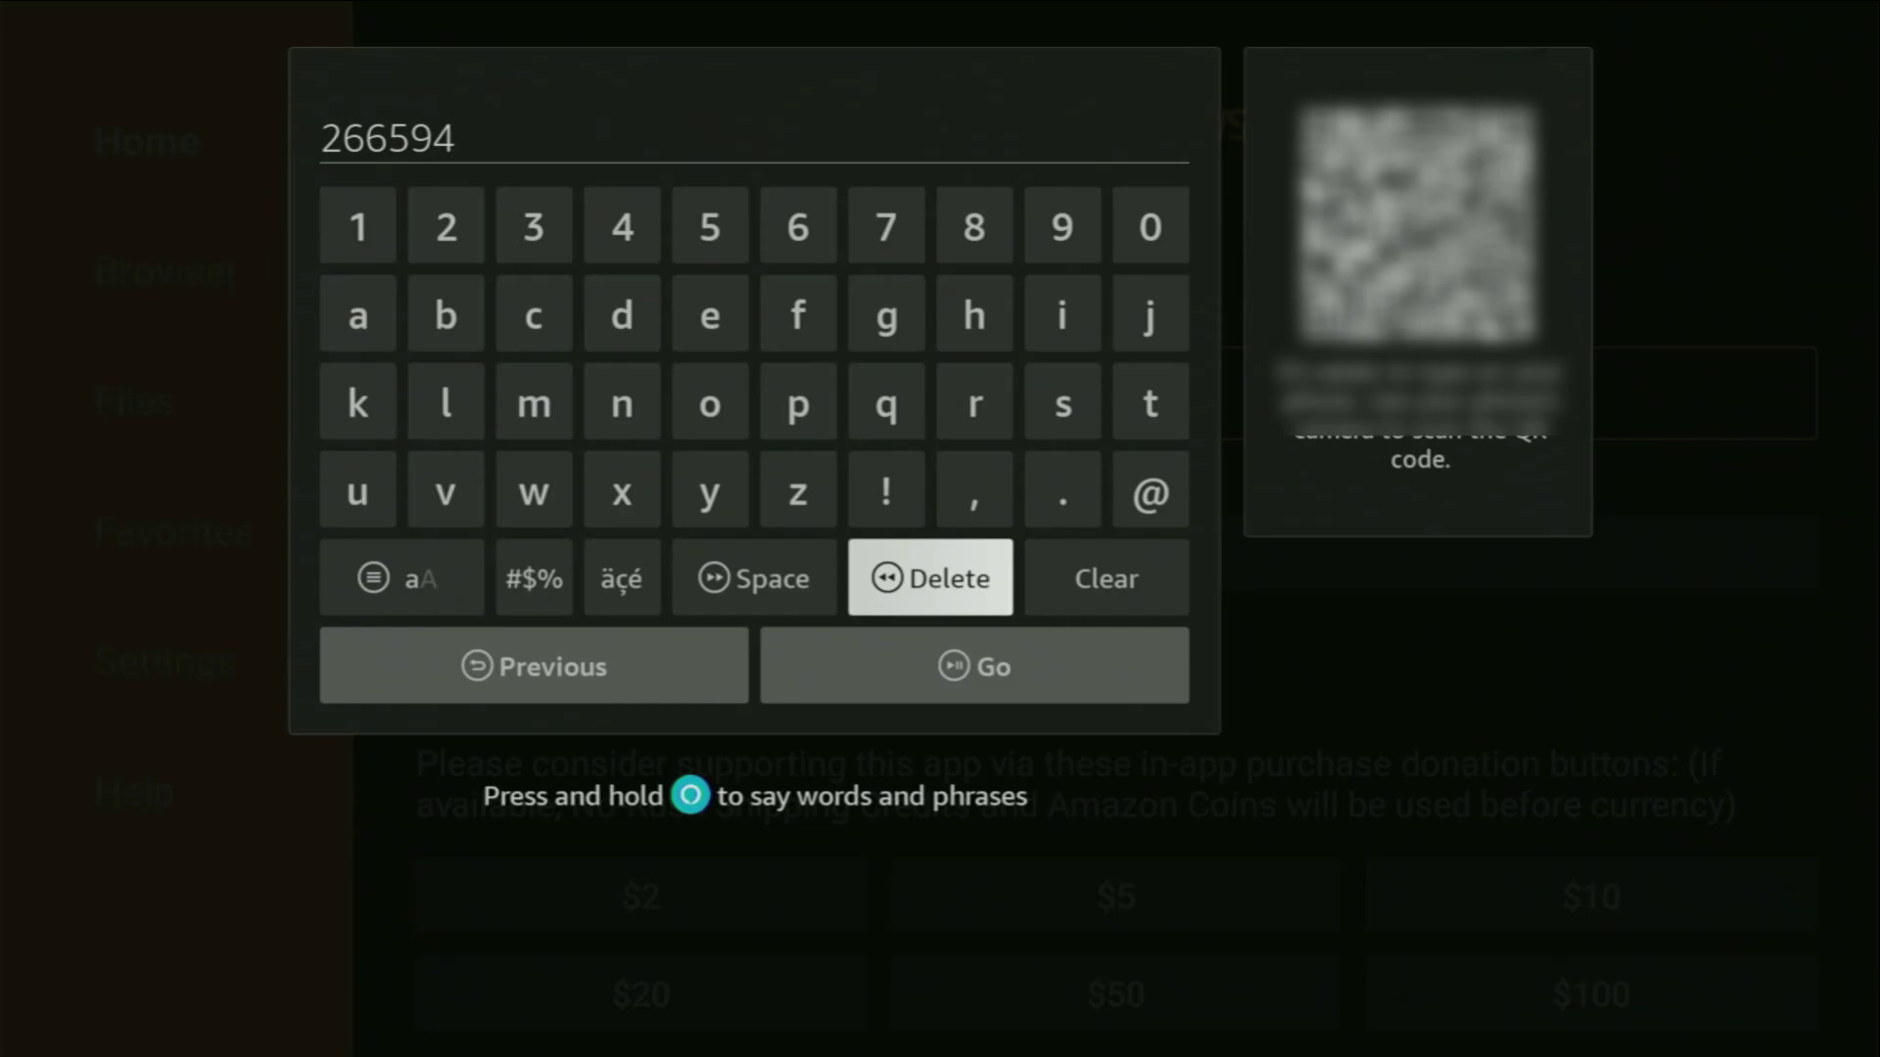
pyautogui.press('Down')
pyautogui.press('Return')
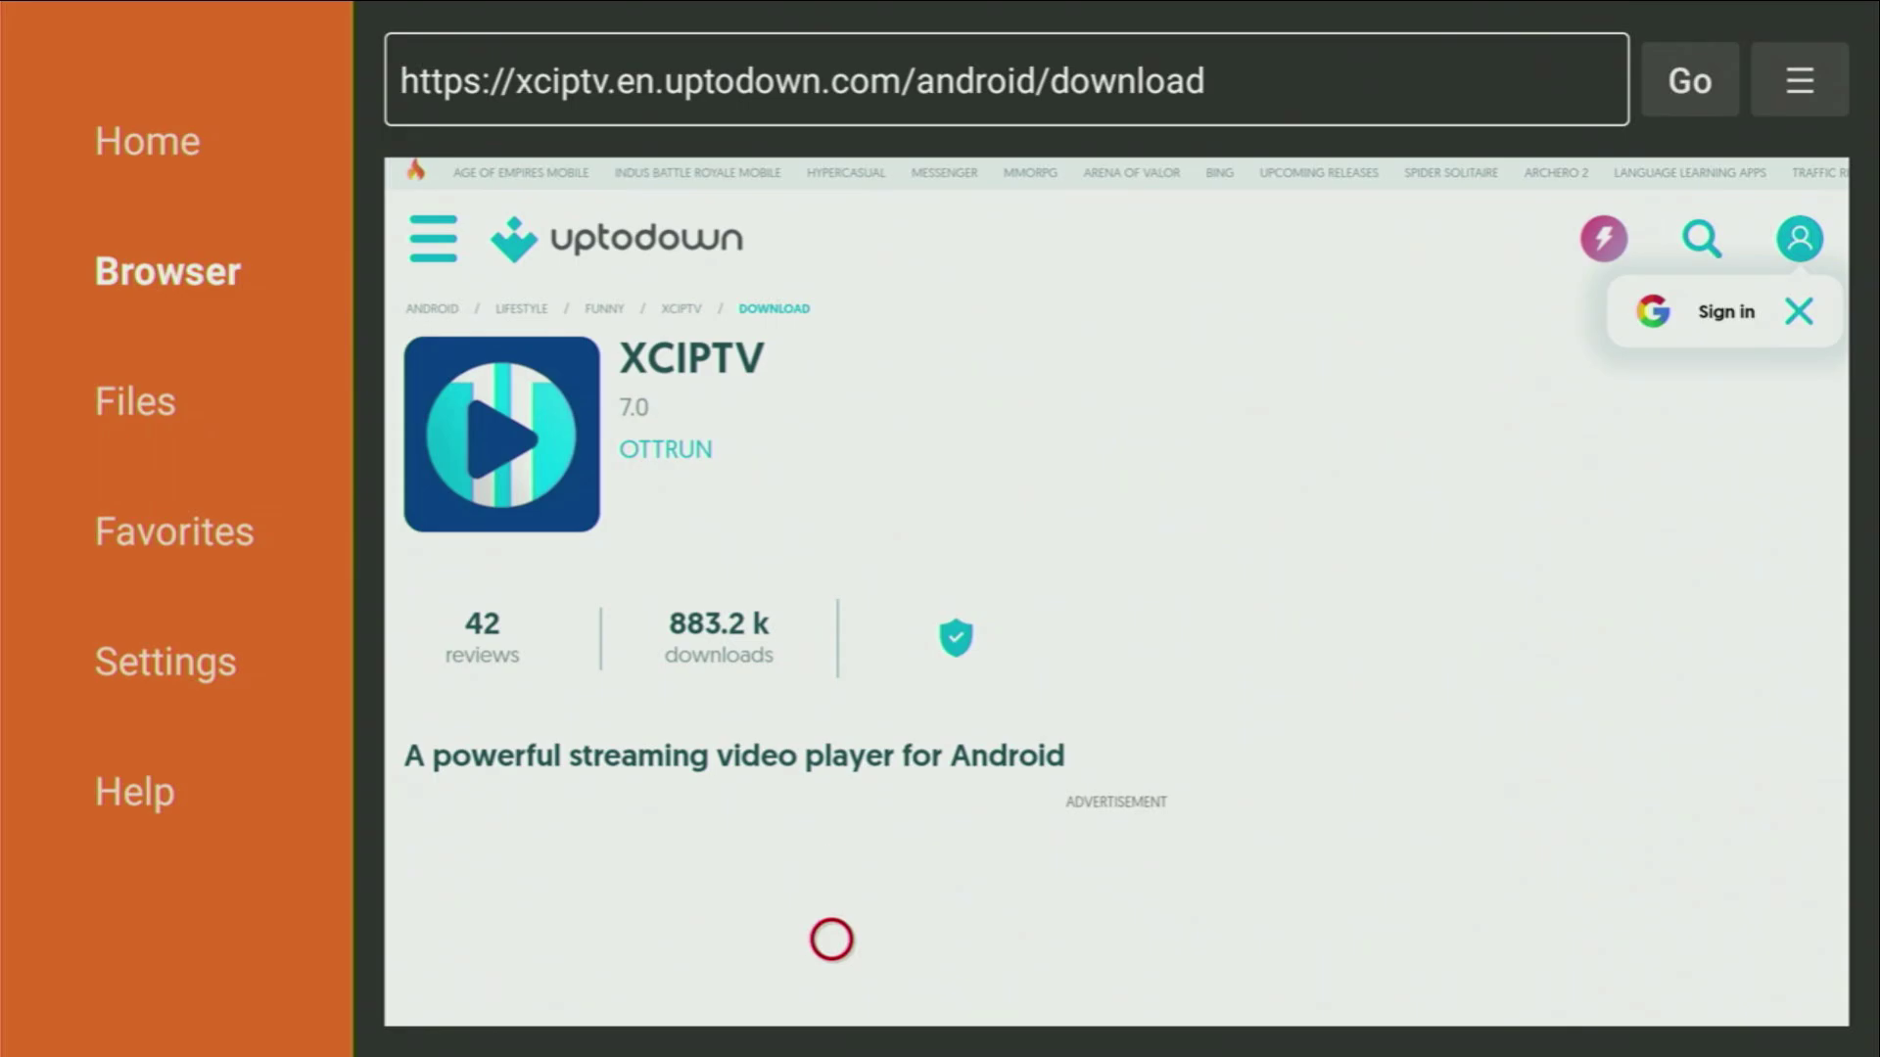
# Download the XCIPTV 7.0 APK from its Uptodown page.
pyautogui.scroll(-15, 831, 940)
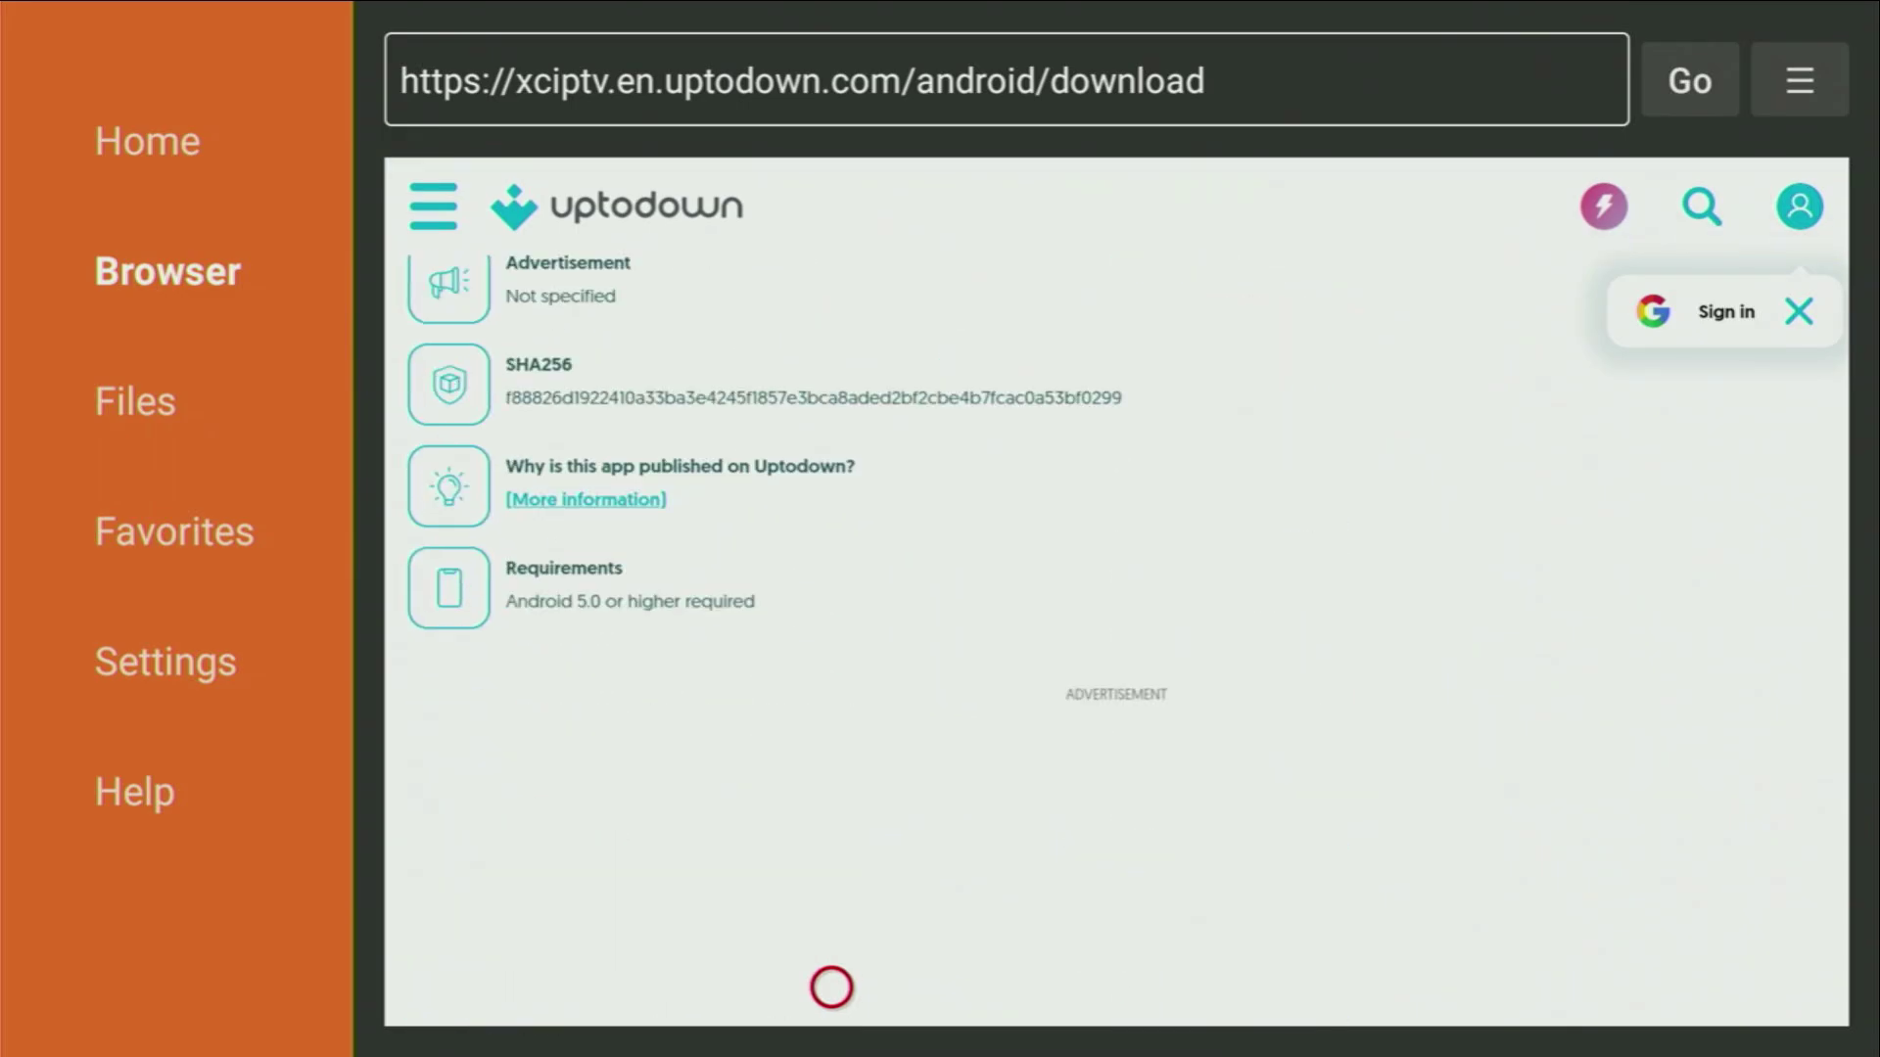
pyautogui.scroll(-5, 831, 987)
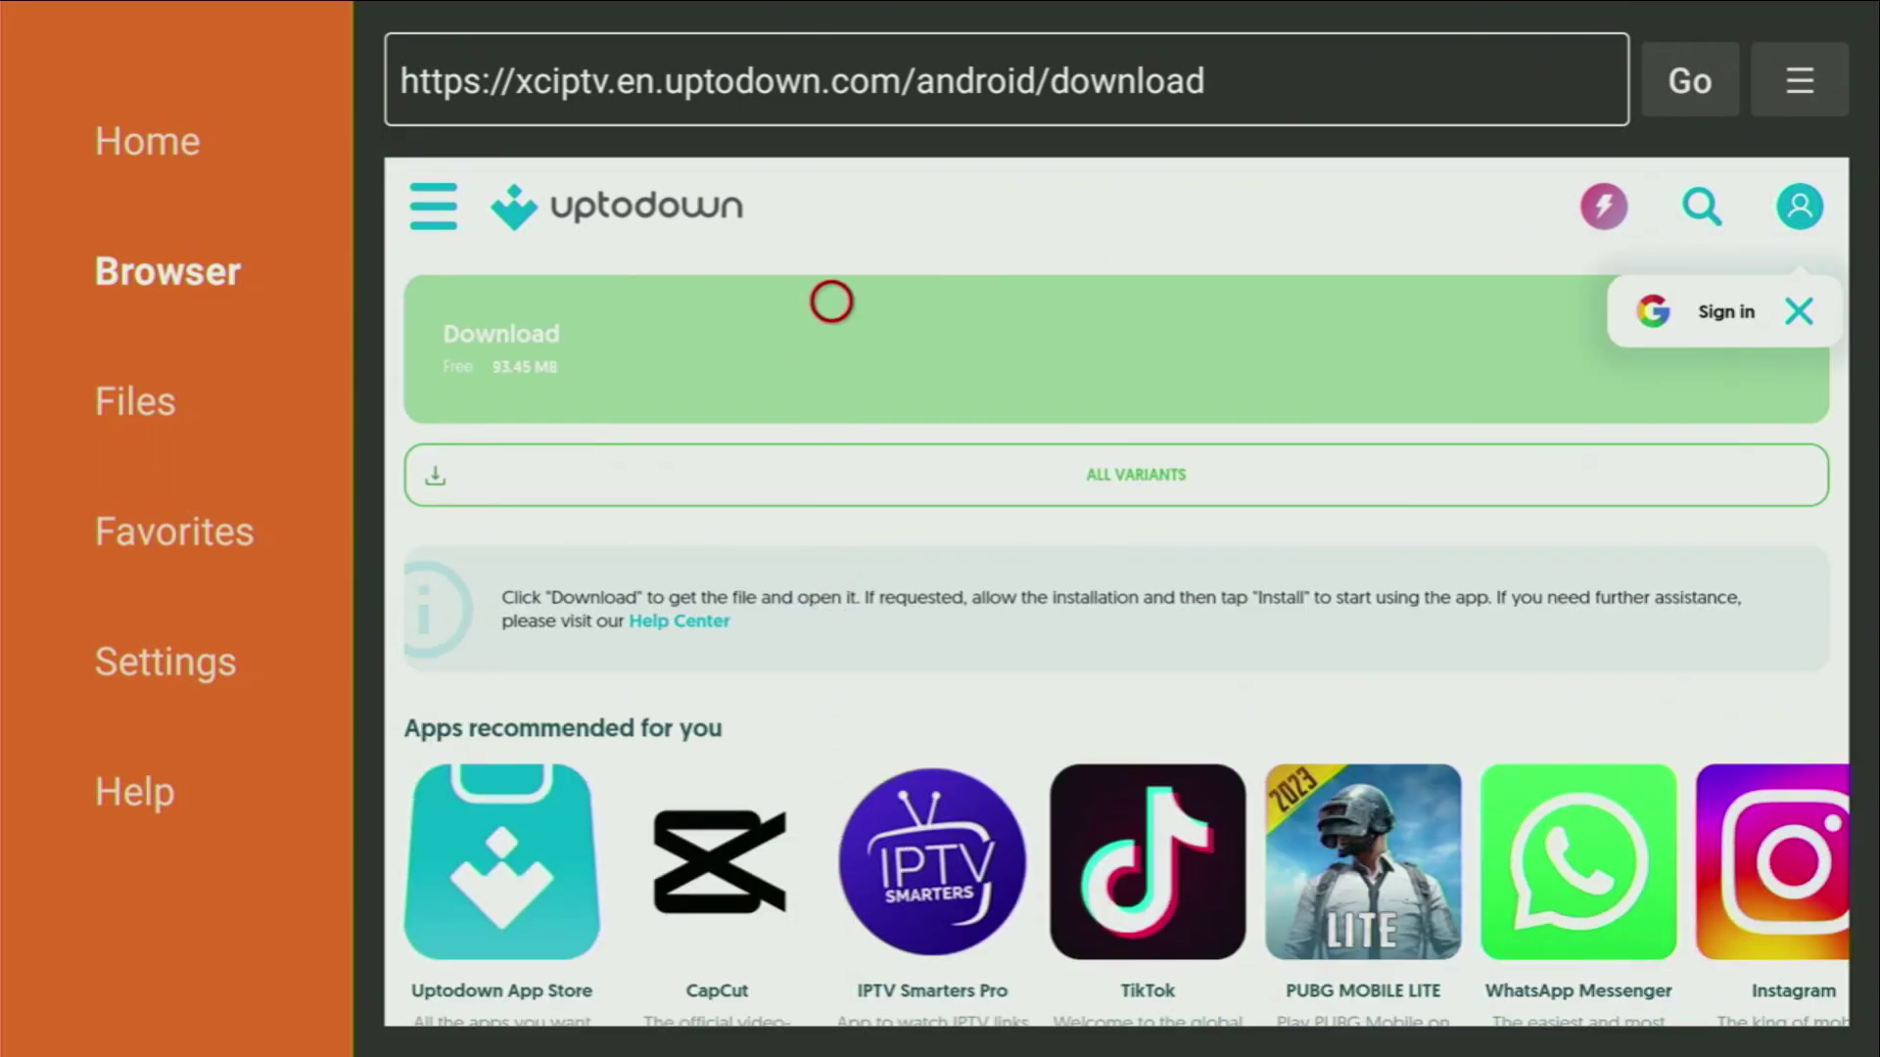
pyautogui.scroll(4, 827, 200)
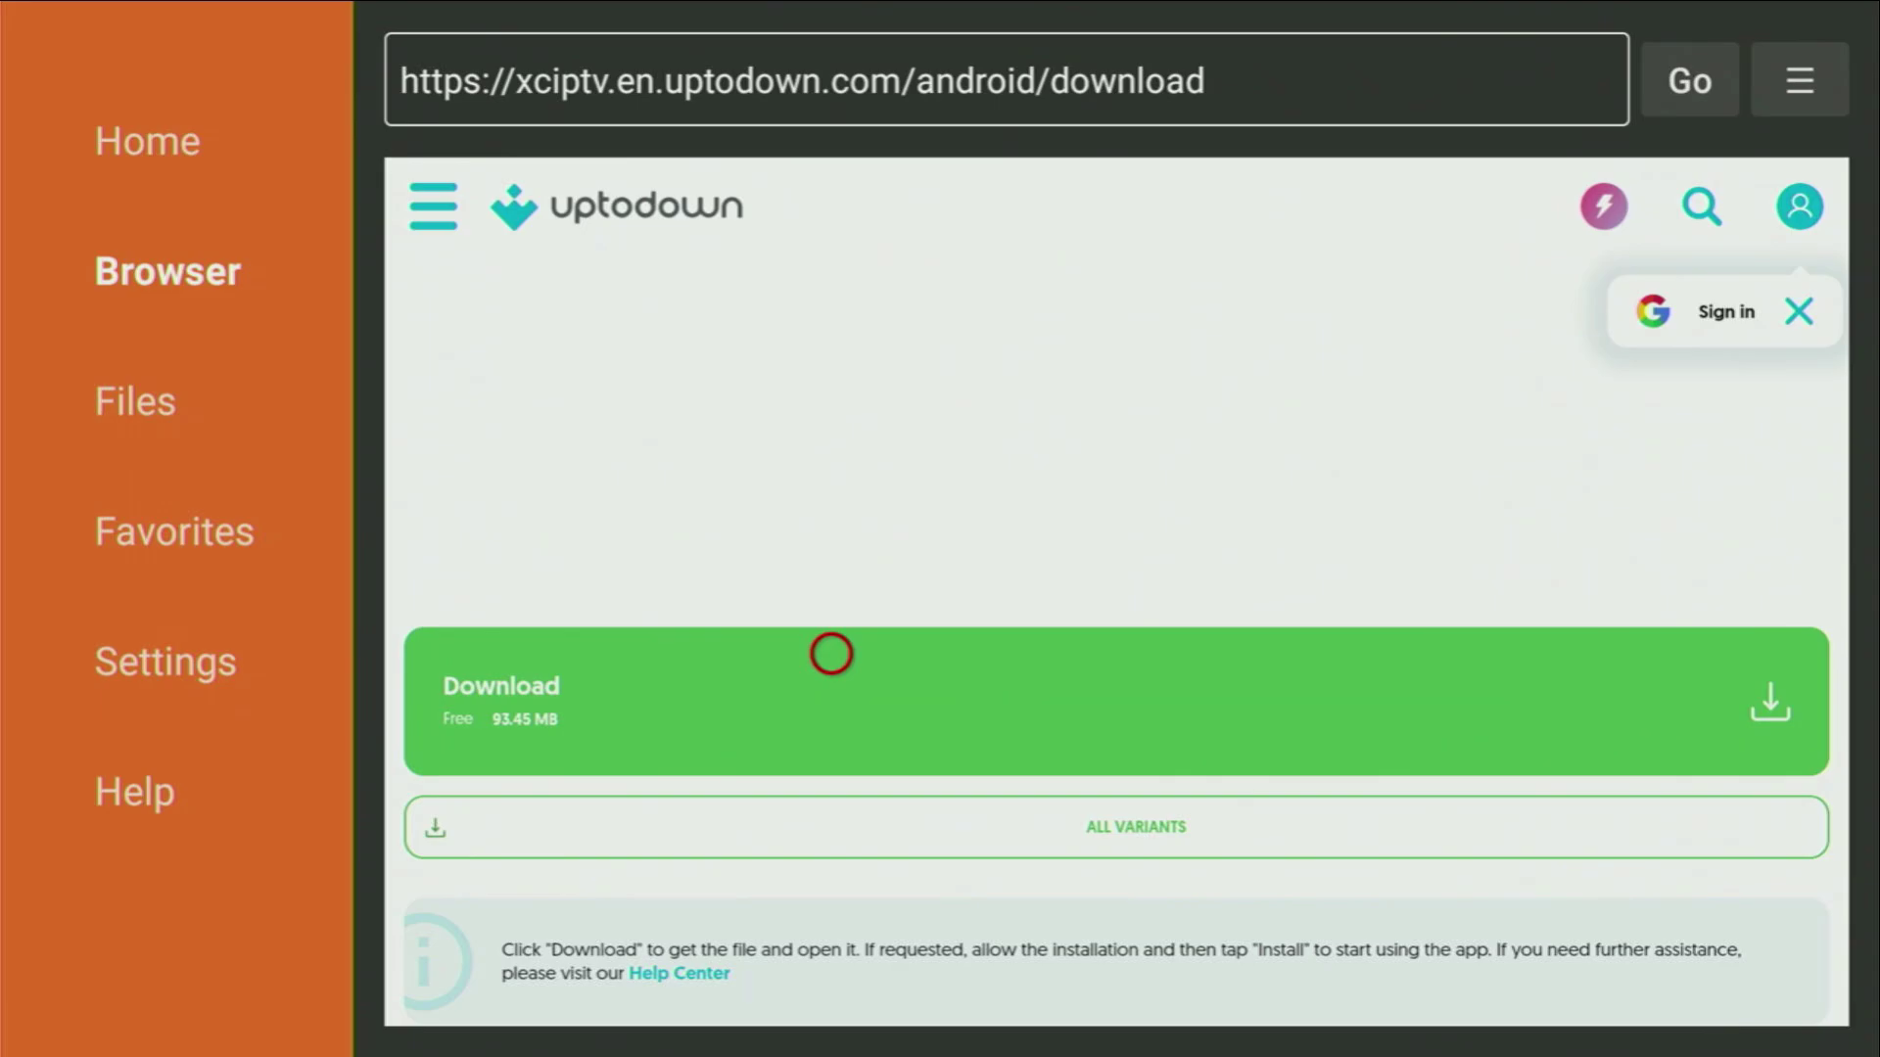
pyautogui.click(832, 703)
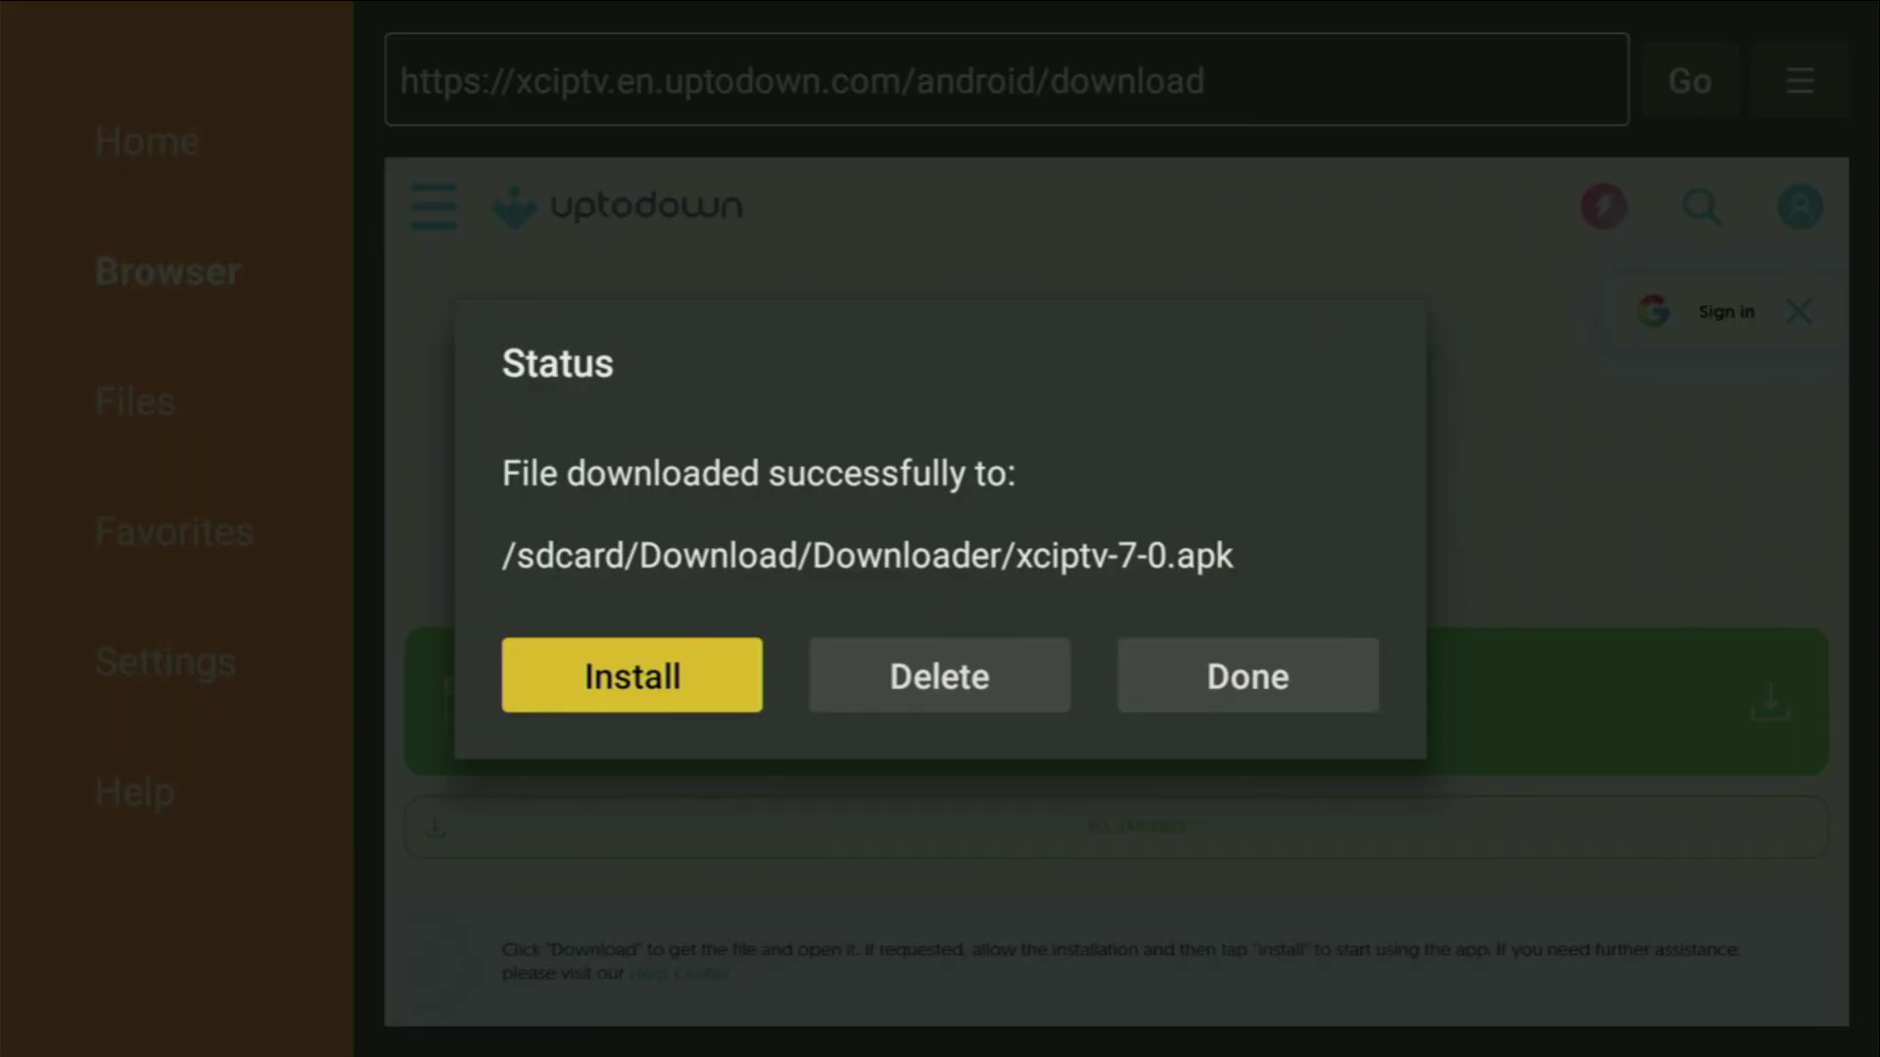
# Delete the downloaded installer file xciptv-7-0.apk from the device and confirm the deletion.
pyautogui.press('Right')
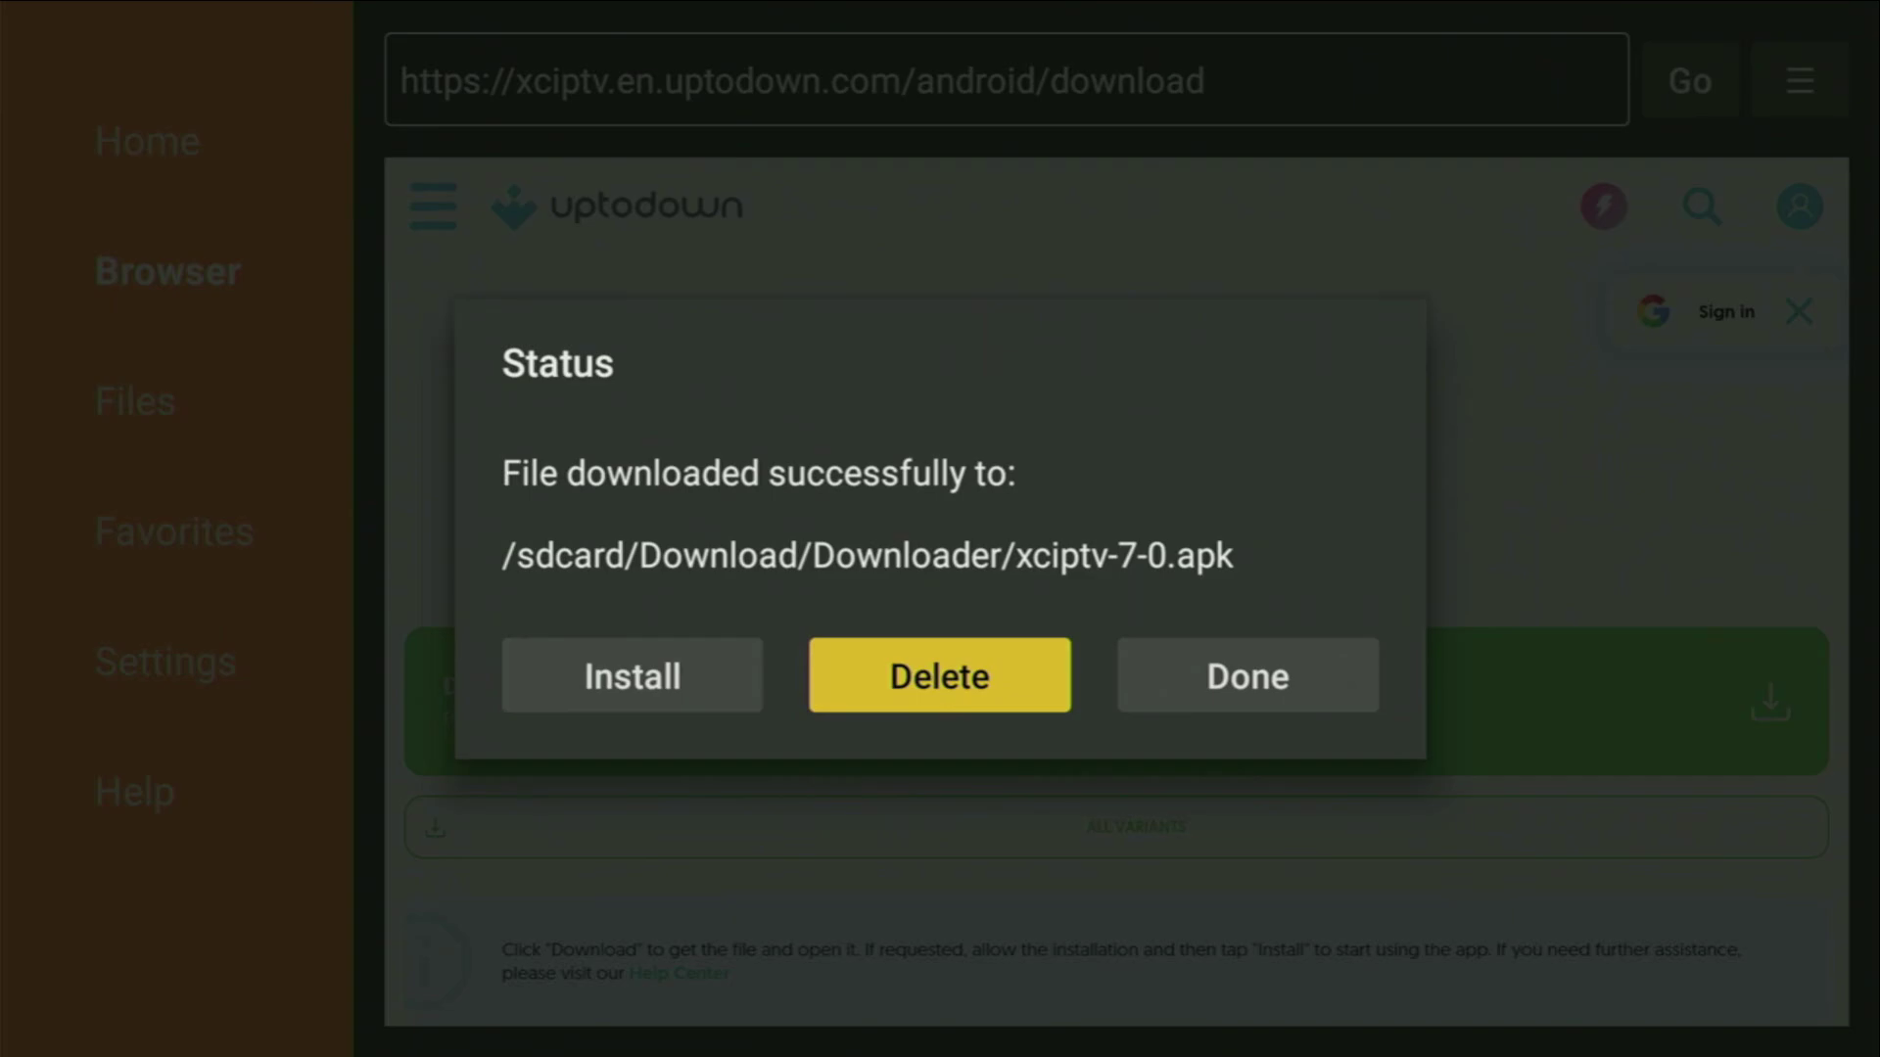
pyautogui.press('Return')
pyautogui.press('Left')
pyautogui.press('Return')
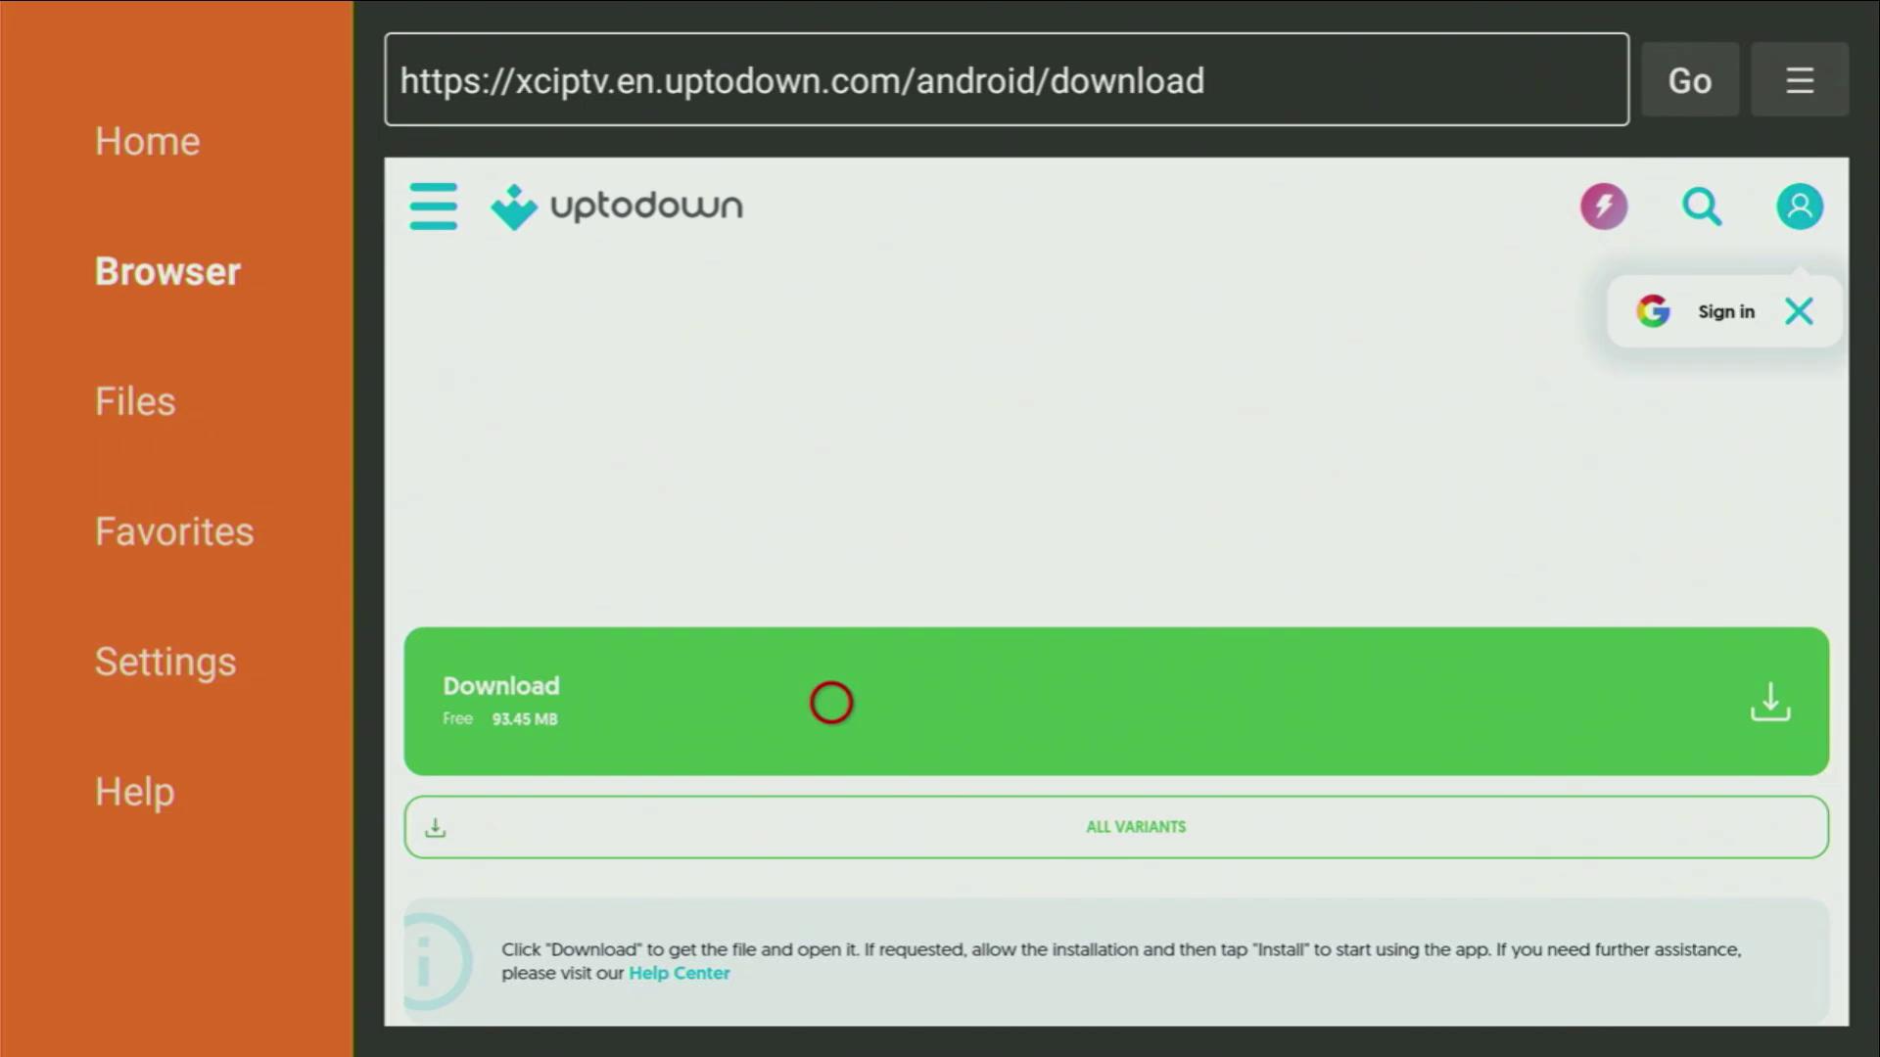
# Open the full list of installed apps and move the XCIPTV app to the front of Your Apps & Channels.
pyautogui.press('Home')
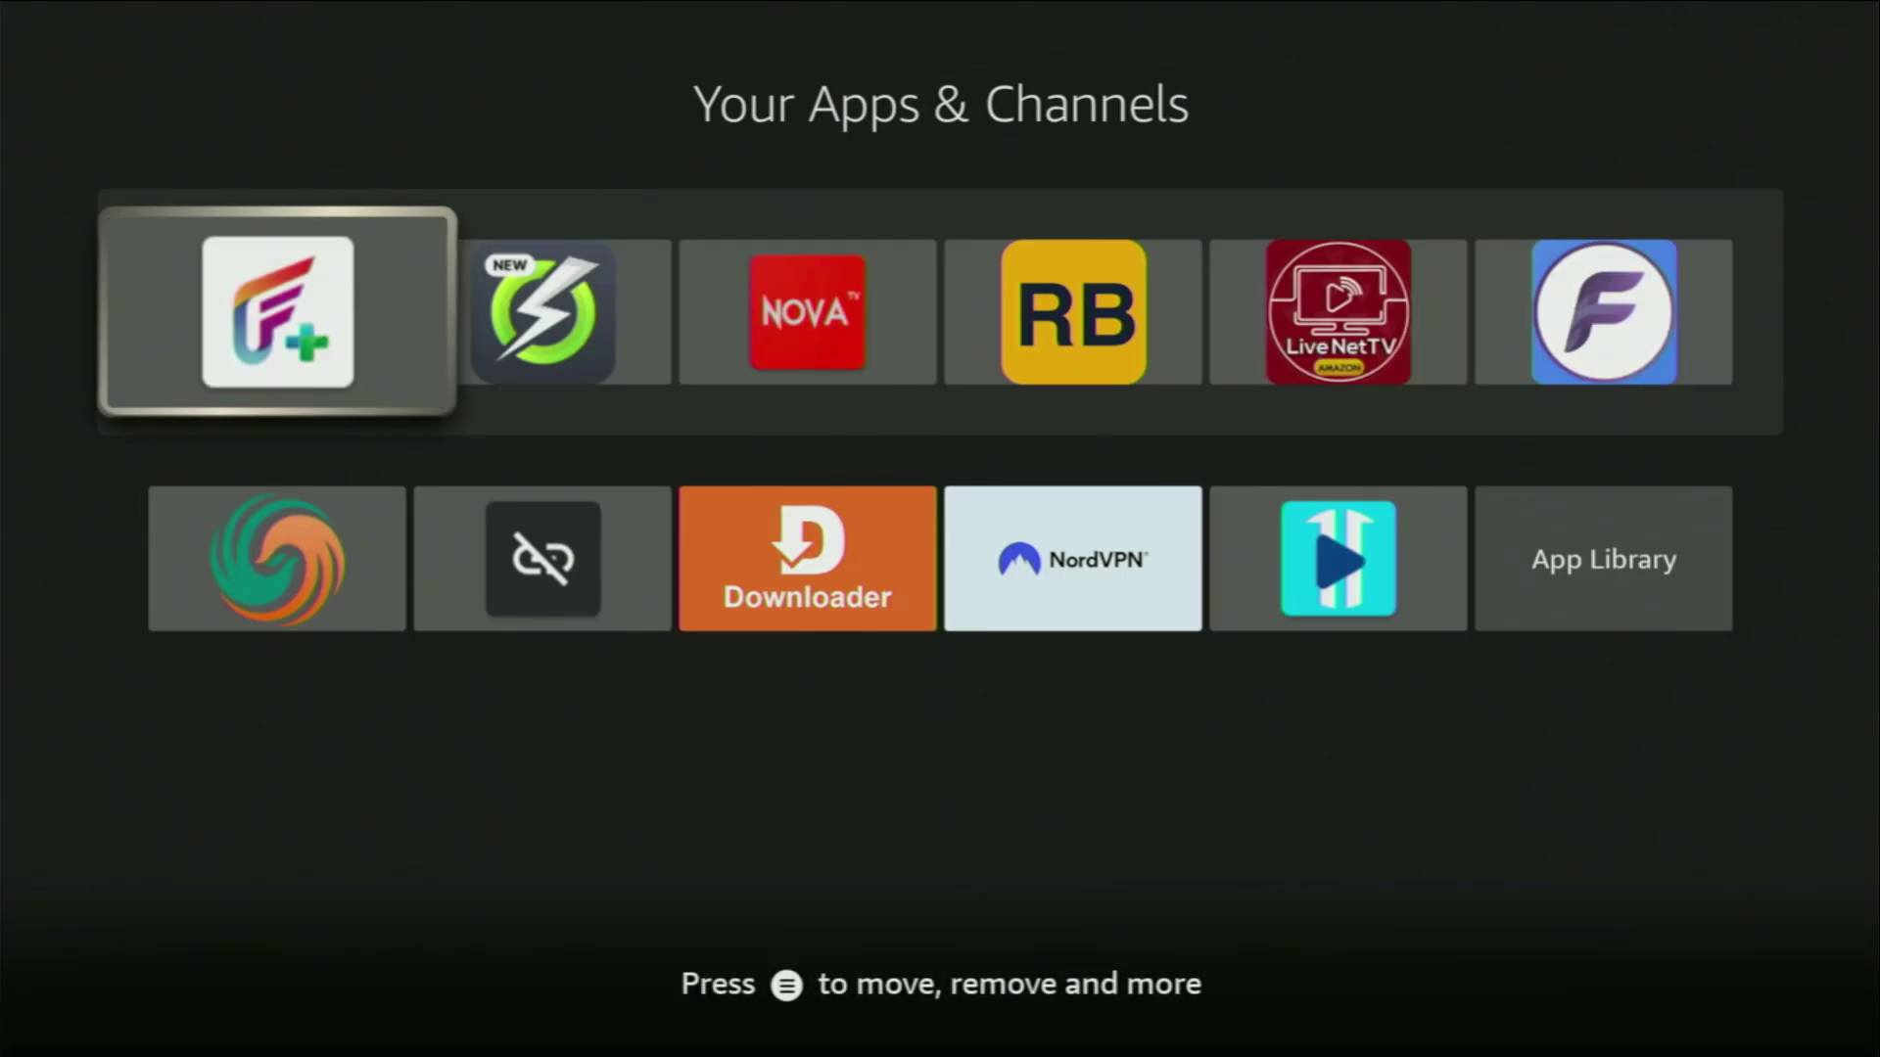
pyautogui.press('Down')
pyautogui.press('Right')
pyautogui.press('Right')
pyautogui.press('Right')
pyautogui.press('Right')
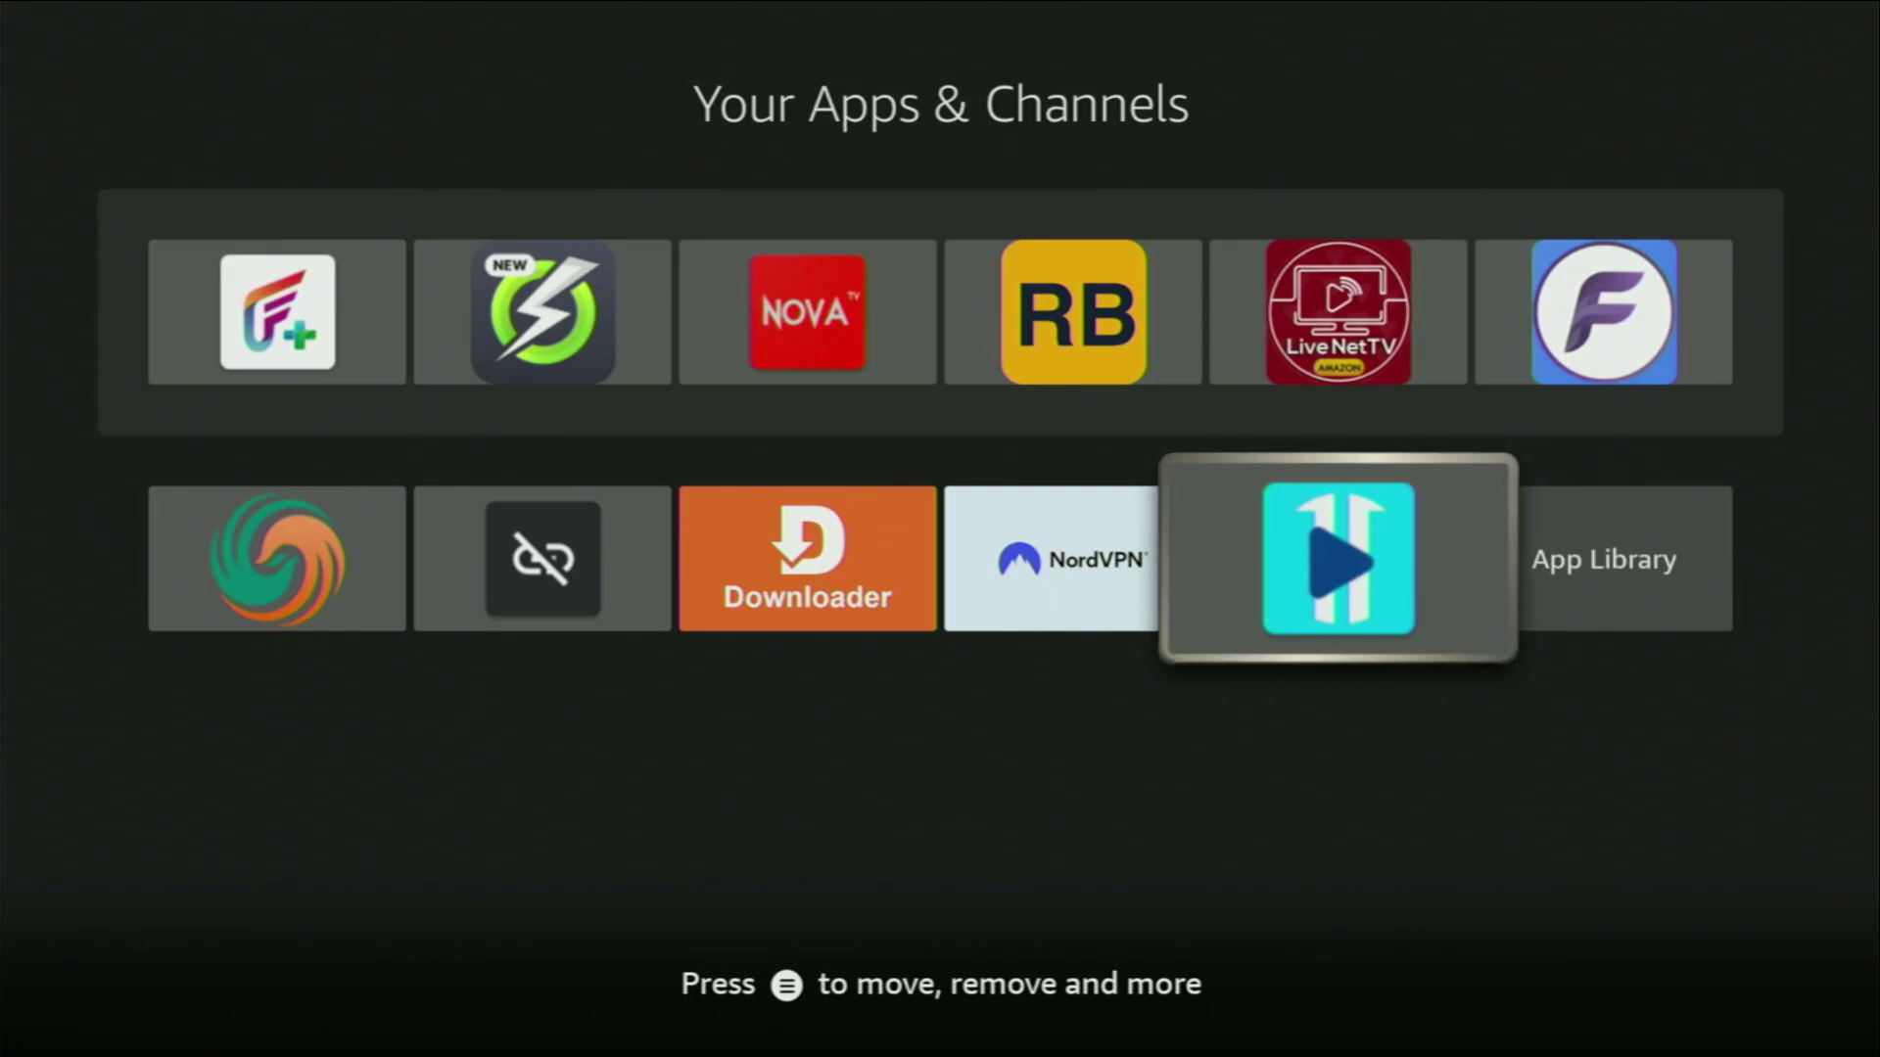
pyautogui.press('Menu')
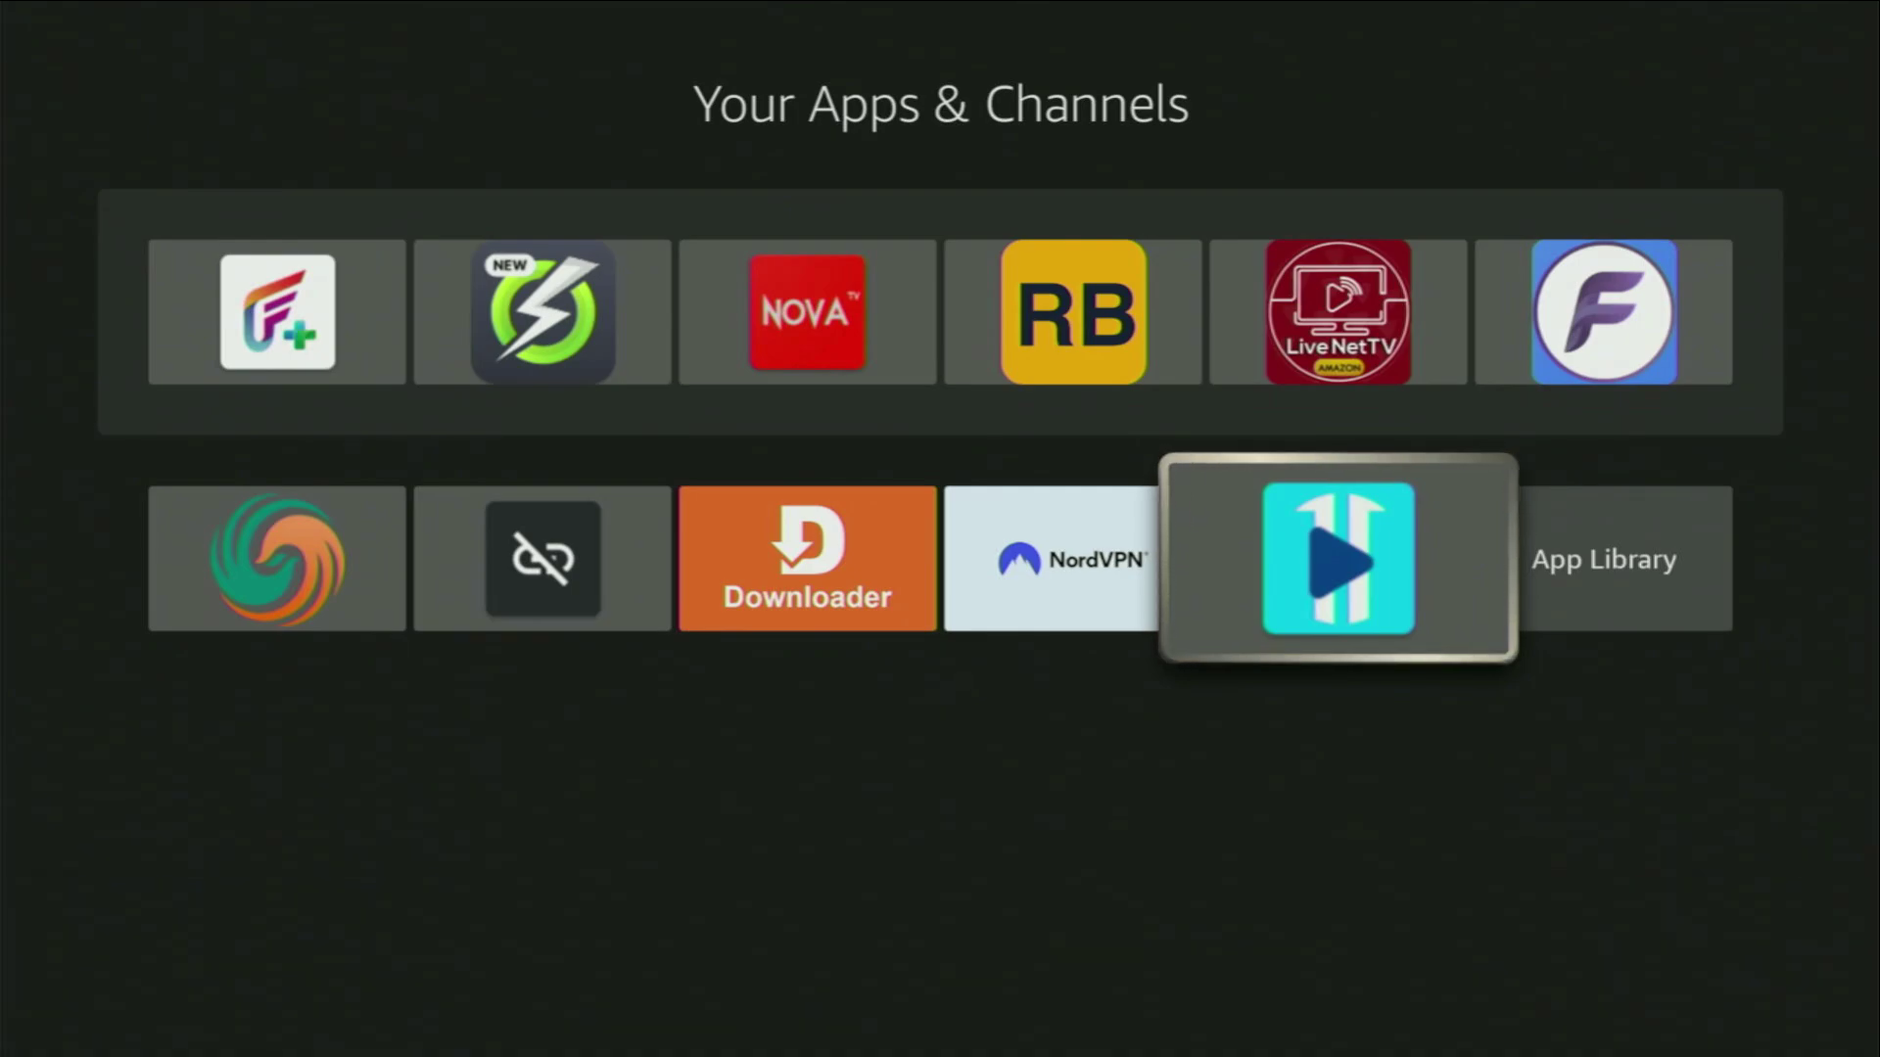
pyautogui.press('Down')
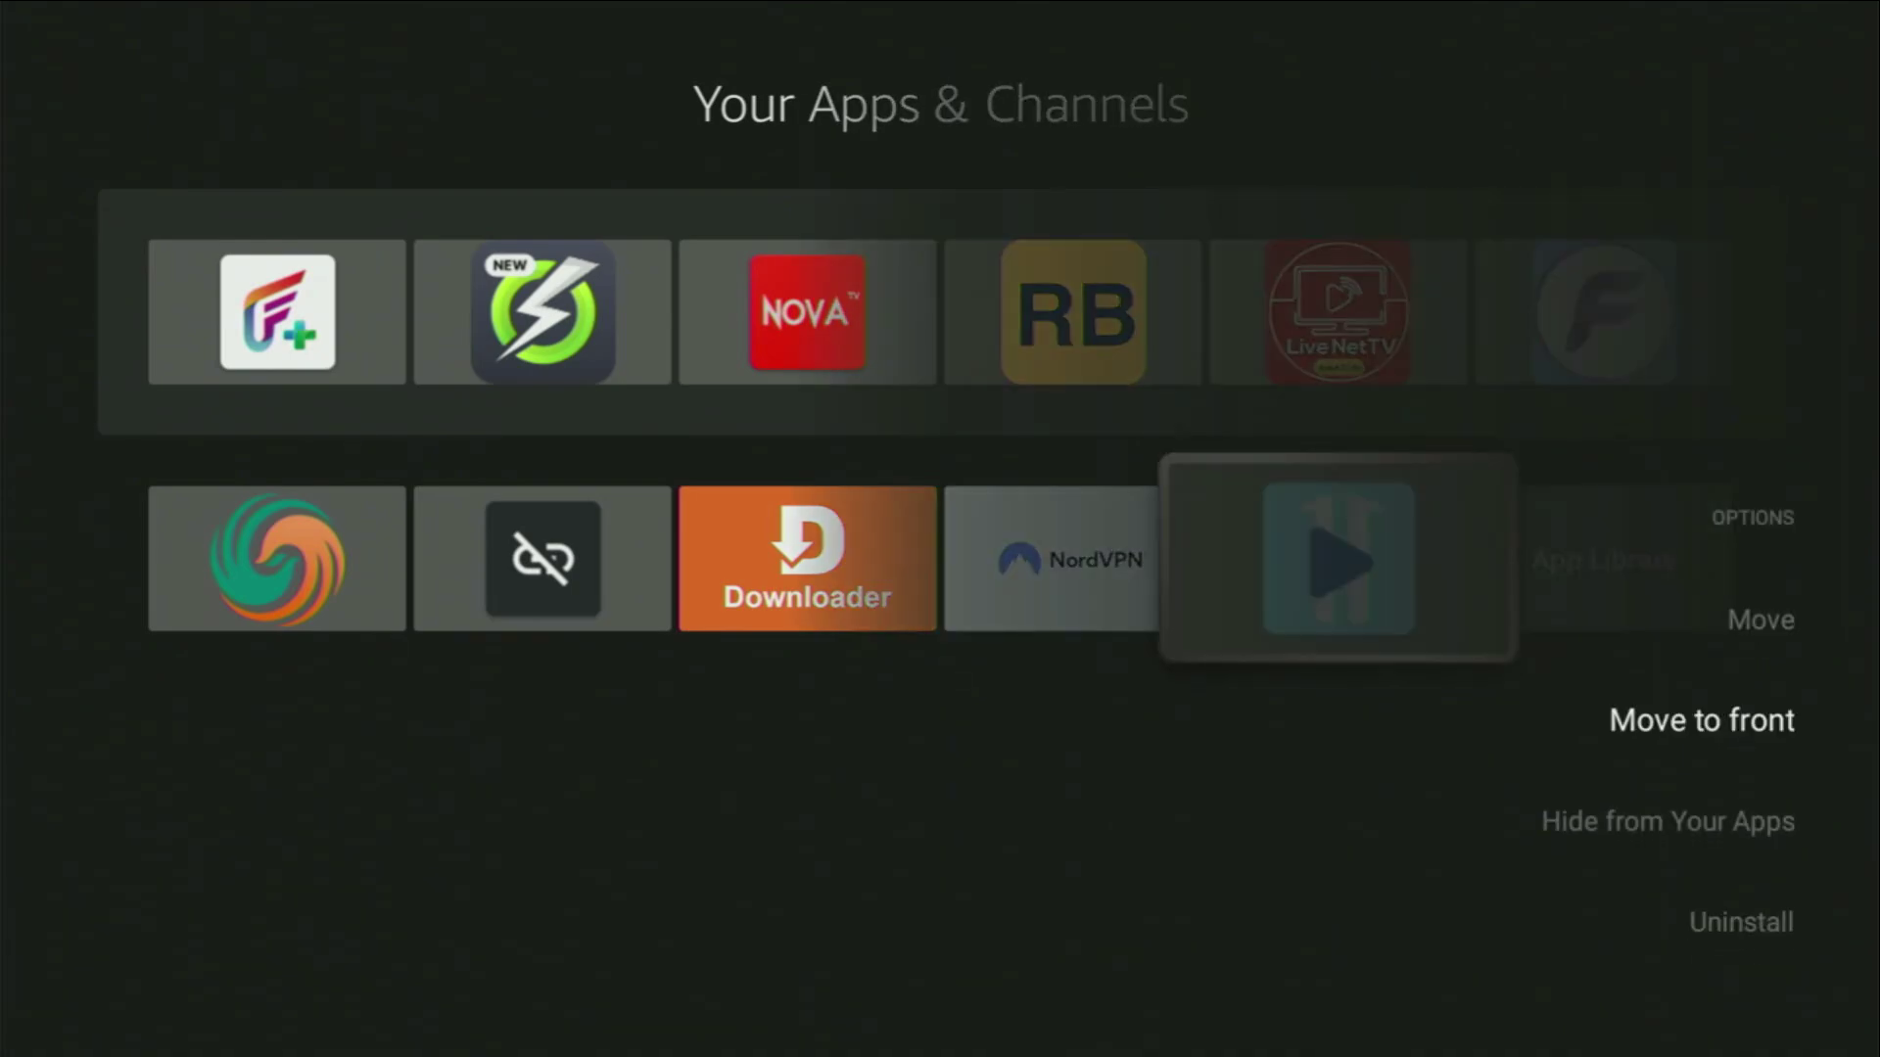
pyautogui.press('Return')
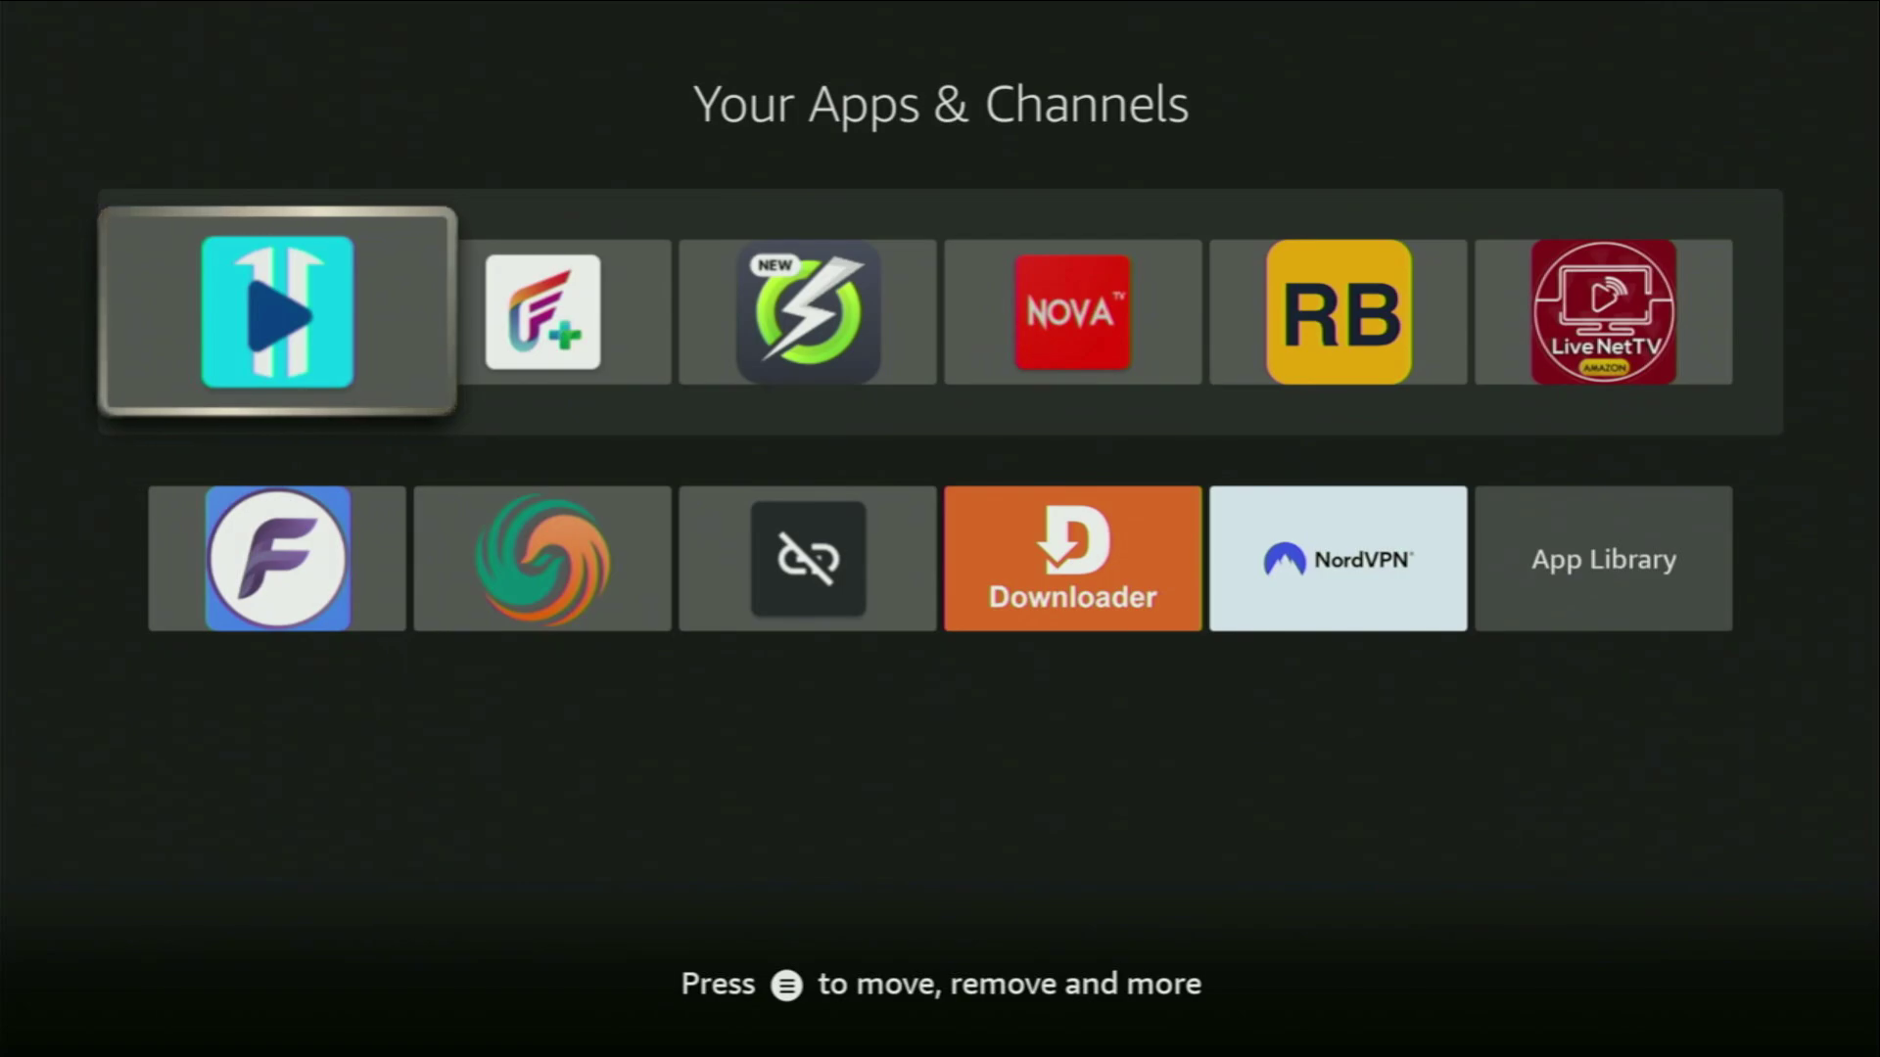
pyautogui.press('Down')
pyautogui.press('Right')
pyautogui.press('Right')
pyautogui.press('Right')
pyautogui.press('Right')
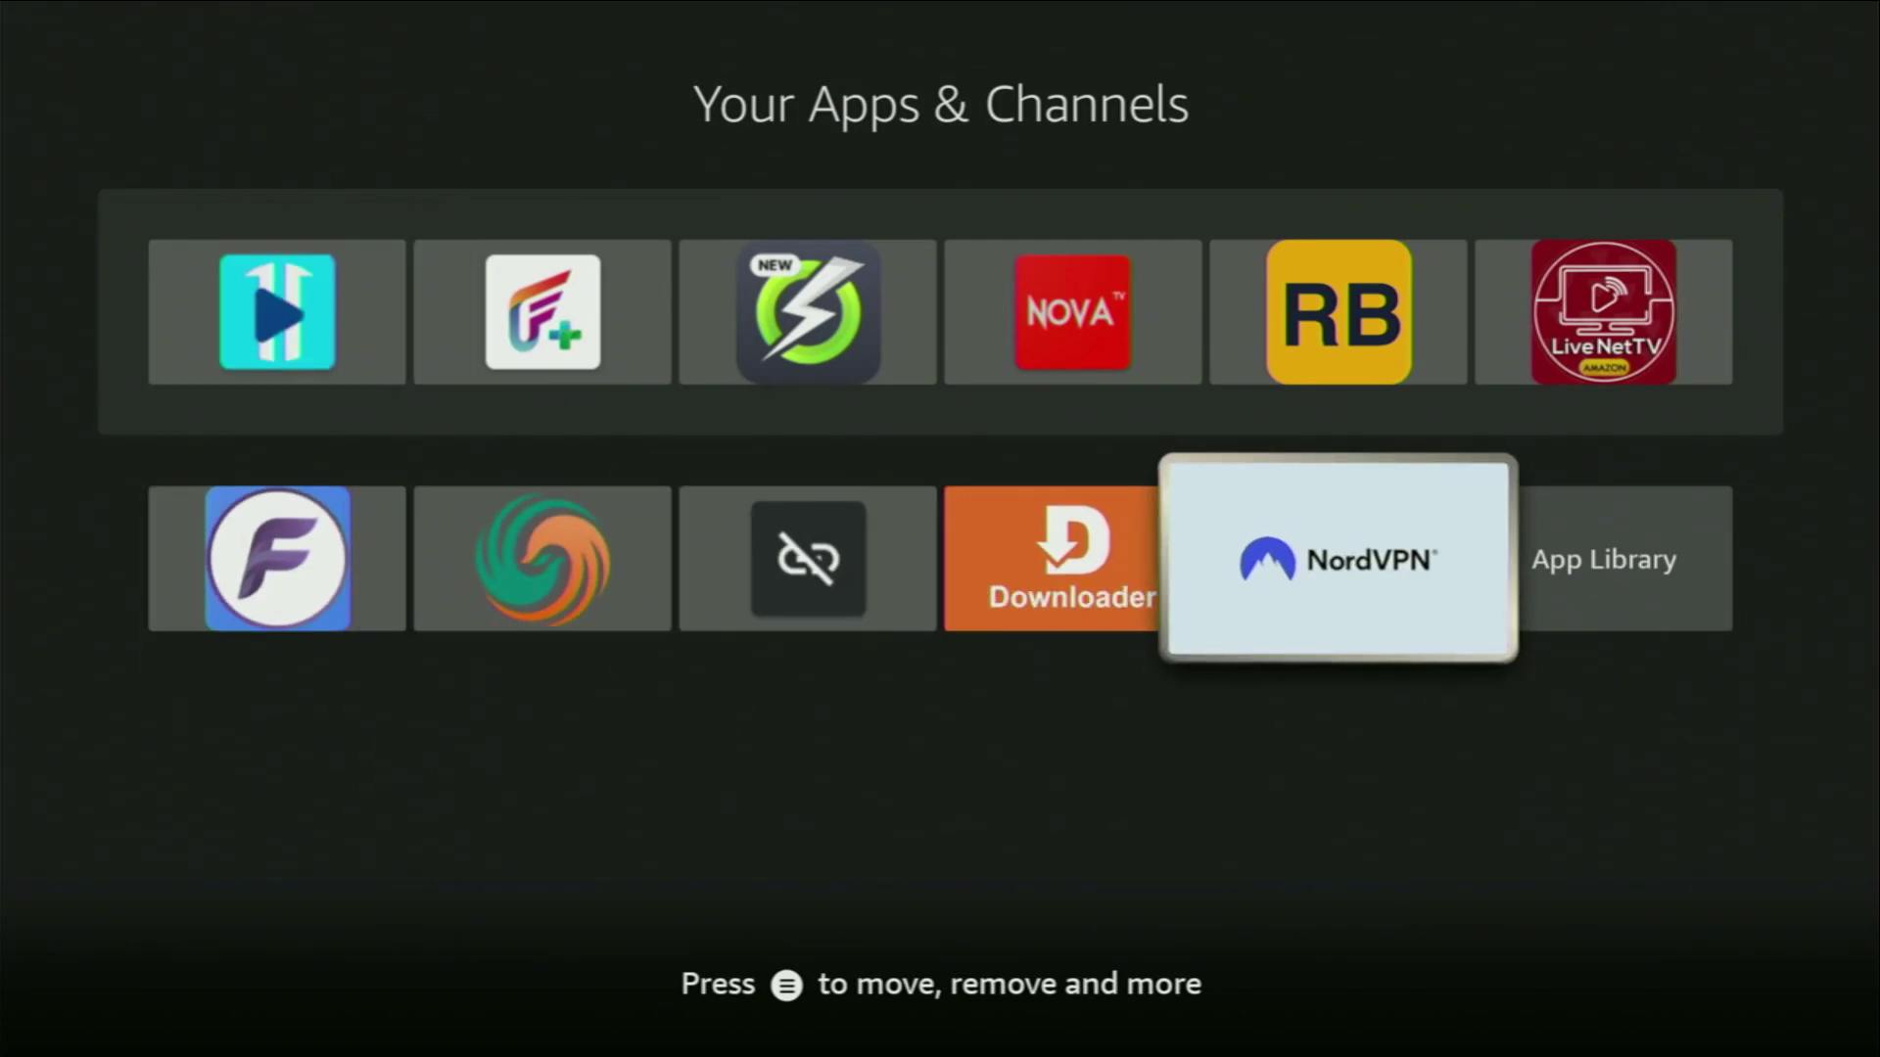
# Launch the XCIPTV app from the first row of Your Apps & Channels.
pyautogui.press('Up')
pyautogui.press('Left')
pyautogui.press('Left')
pyautogui.press('Left')
pyautogui.press('Left')
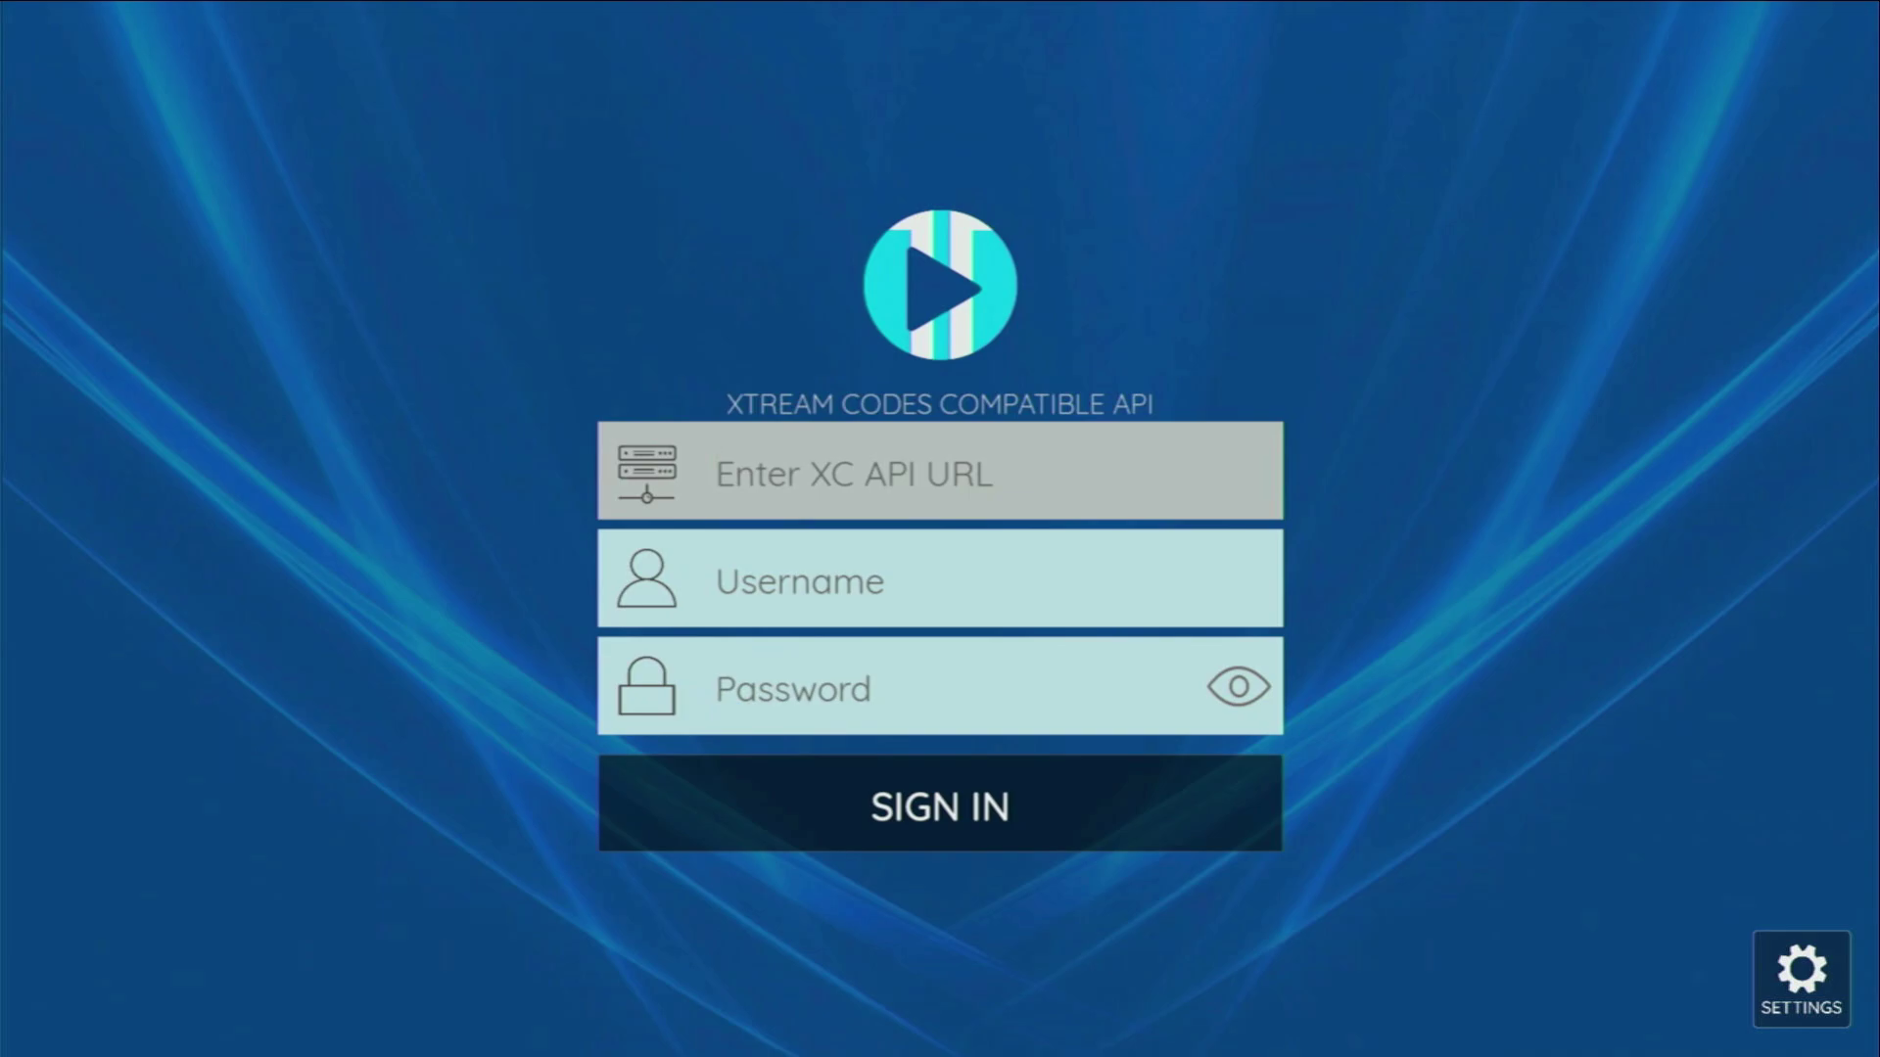
# Review the Xtream Codes sign-in form's API URL, username and password fields.
pyautogui.press('Down')
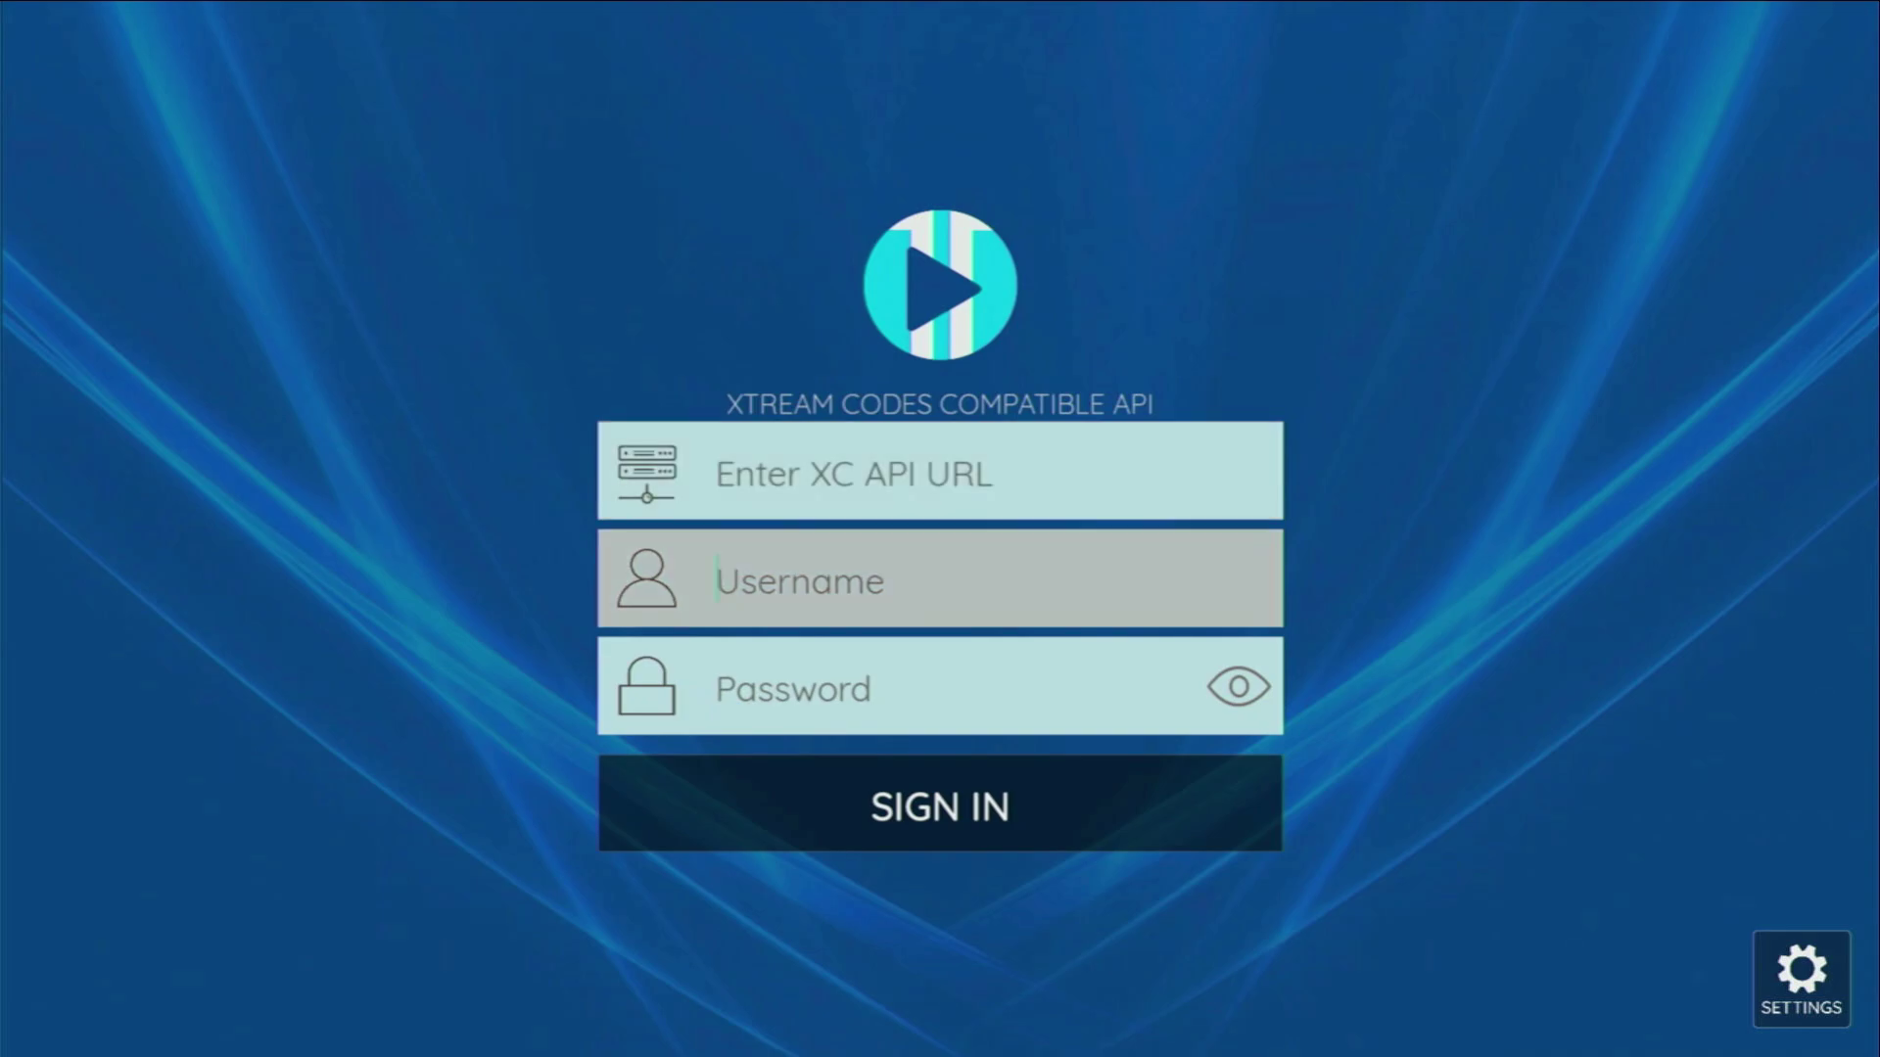
pyautogui.press('Up')
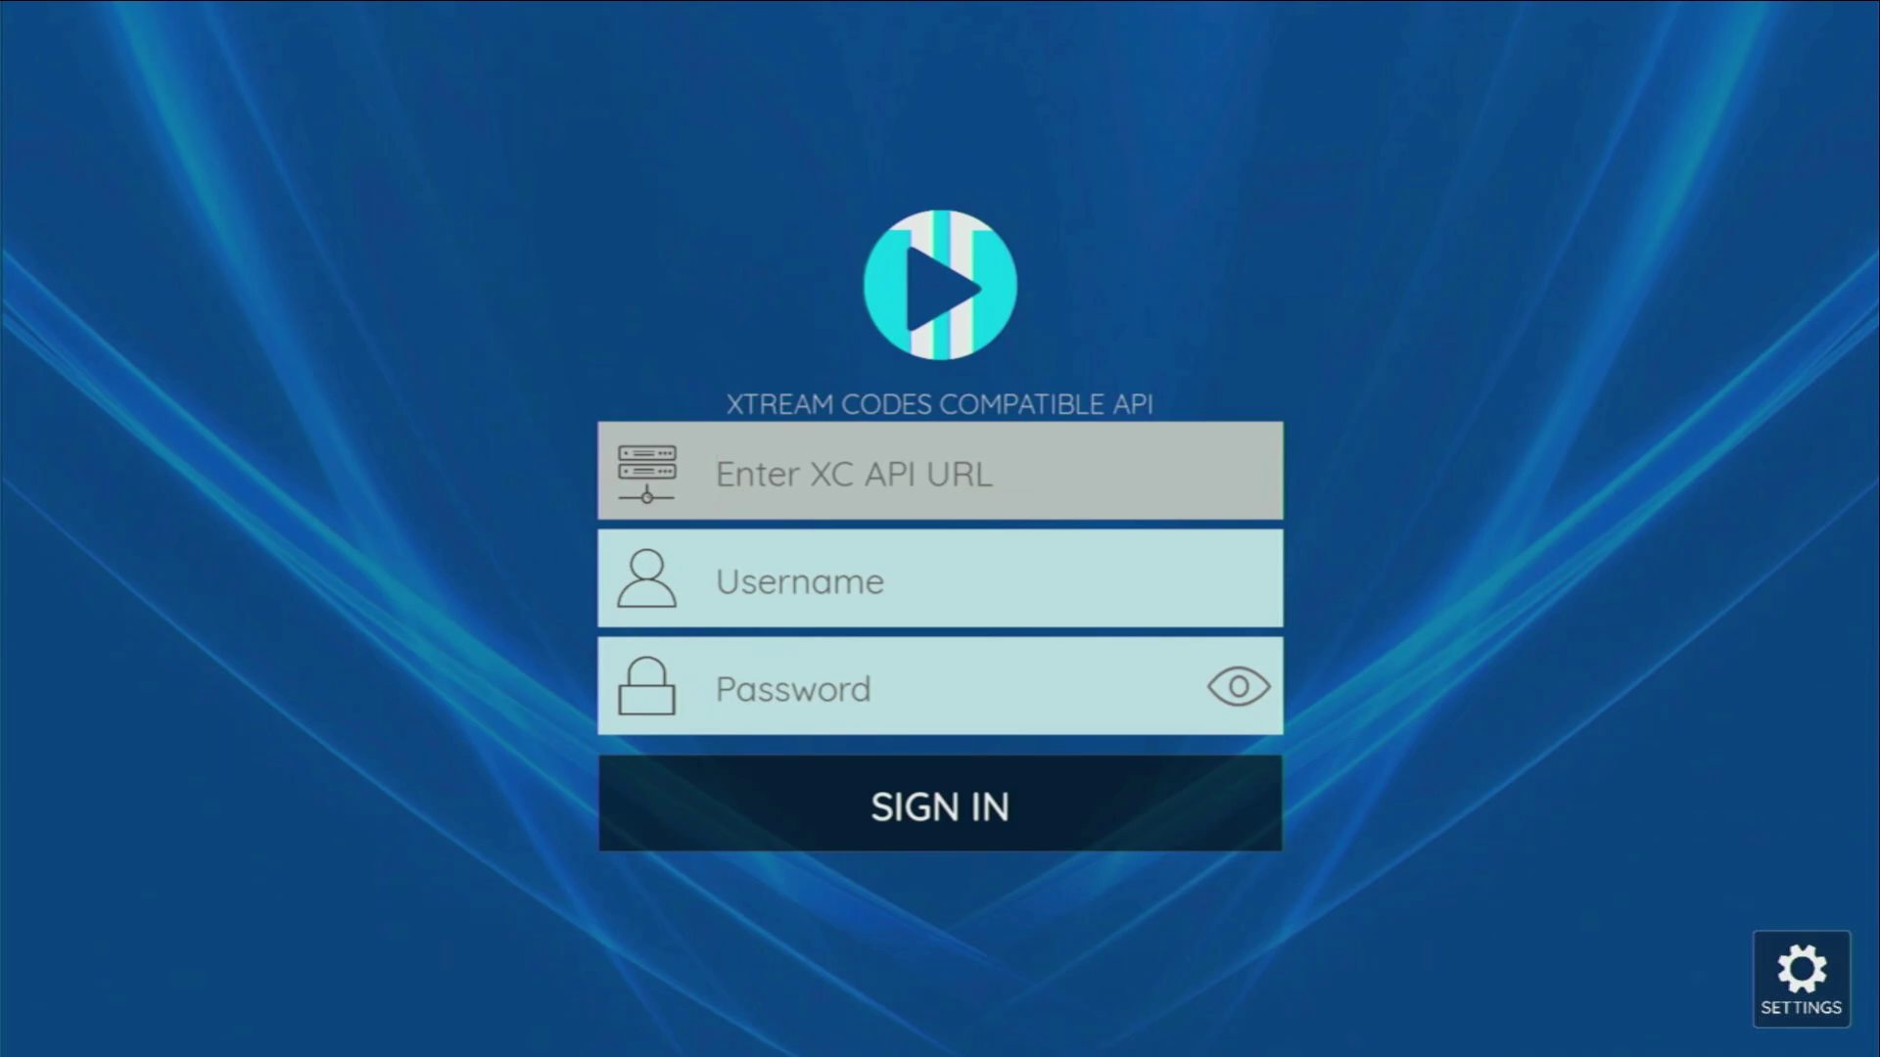
pyautogui.press('Down')
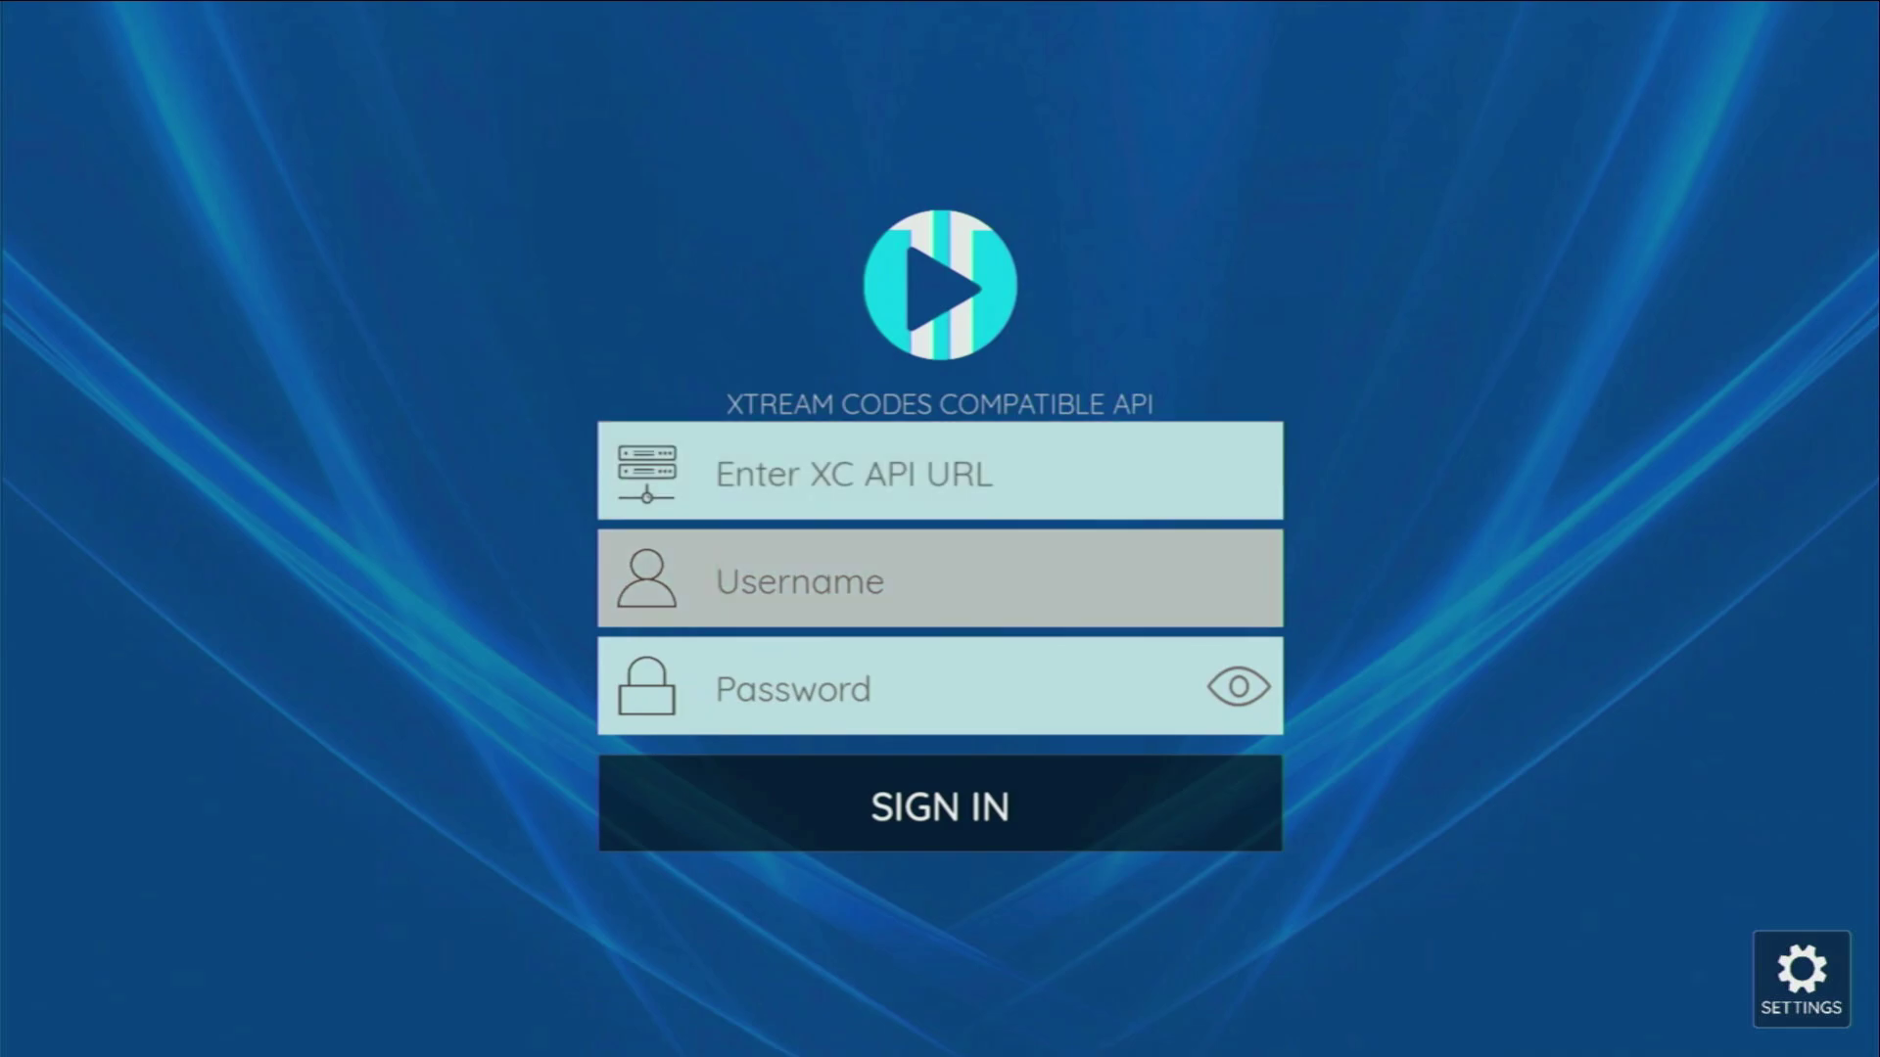
pyautogui.press('Down')
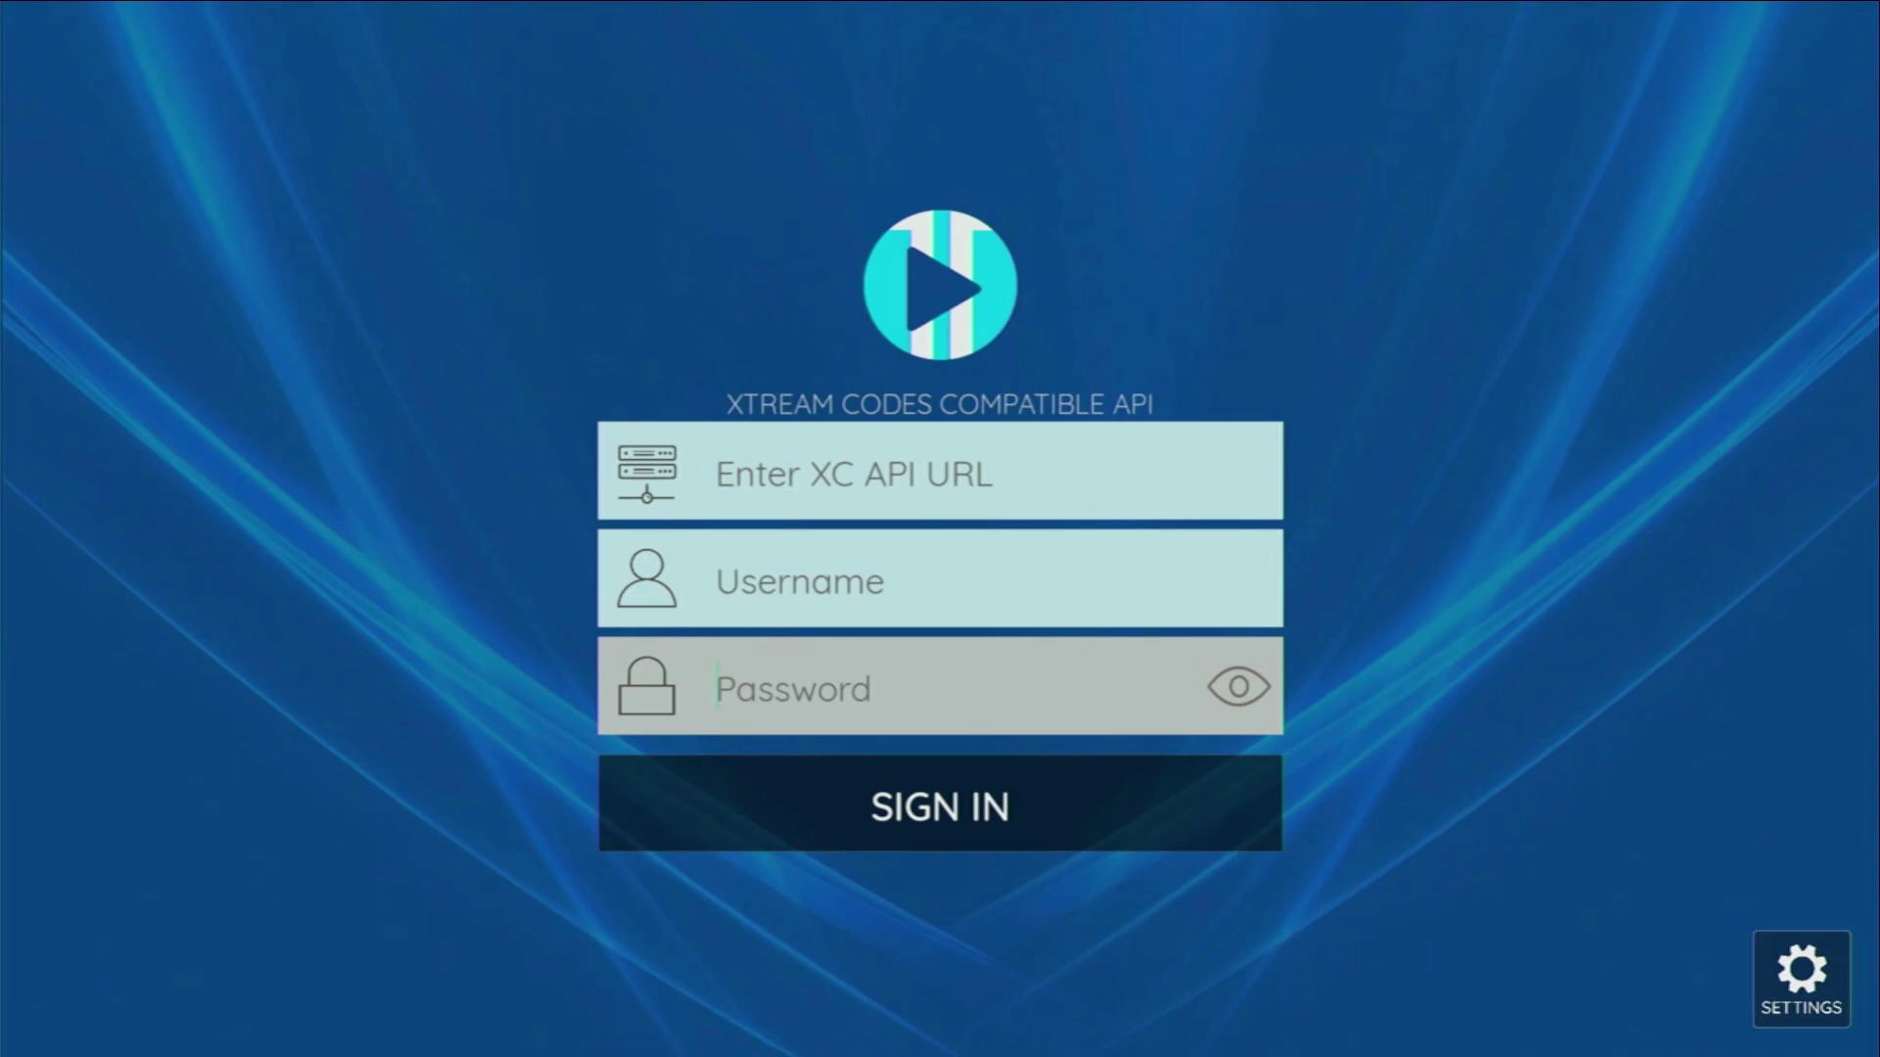
# Set the XCIPTV panel type to M3U URL in the settings and select the M3U stream address field.
pyautogui.press('Right')
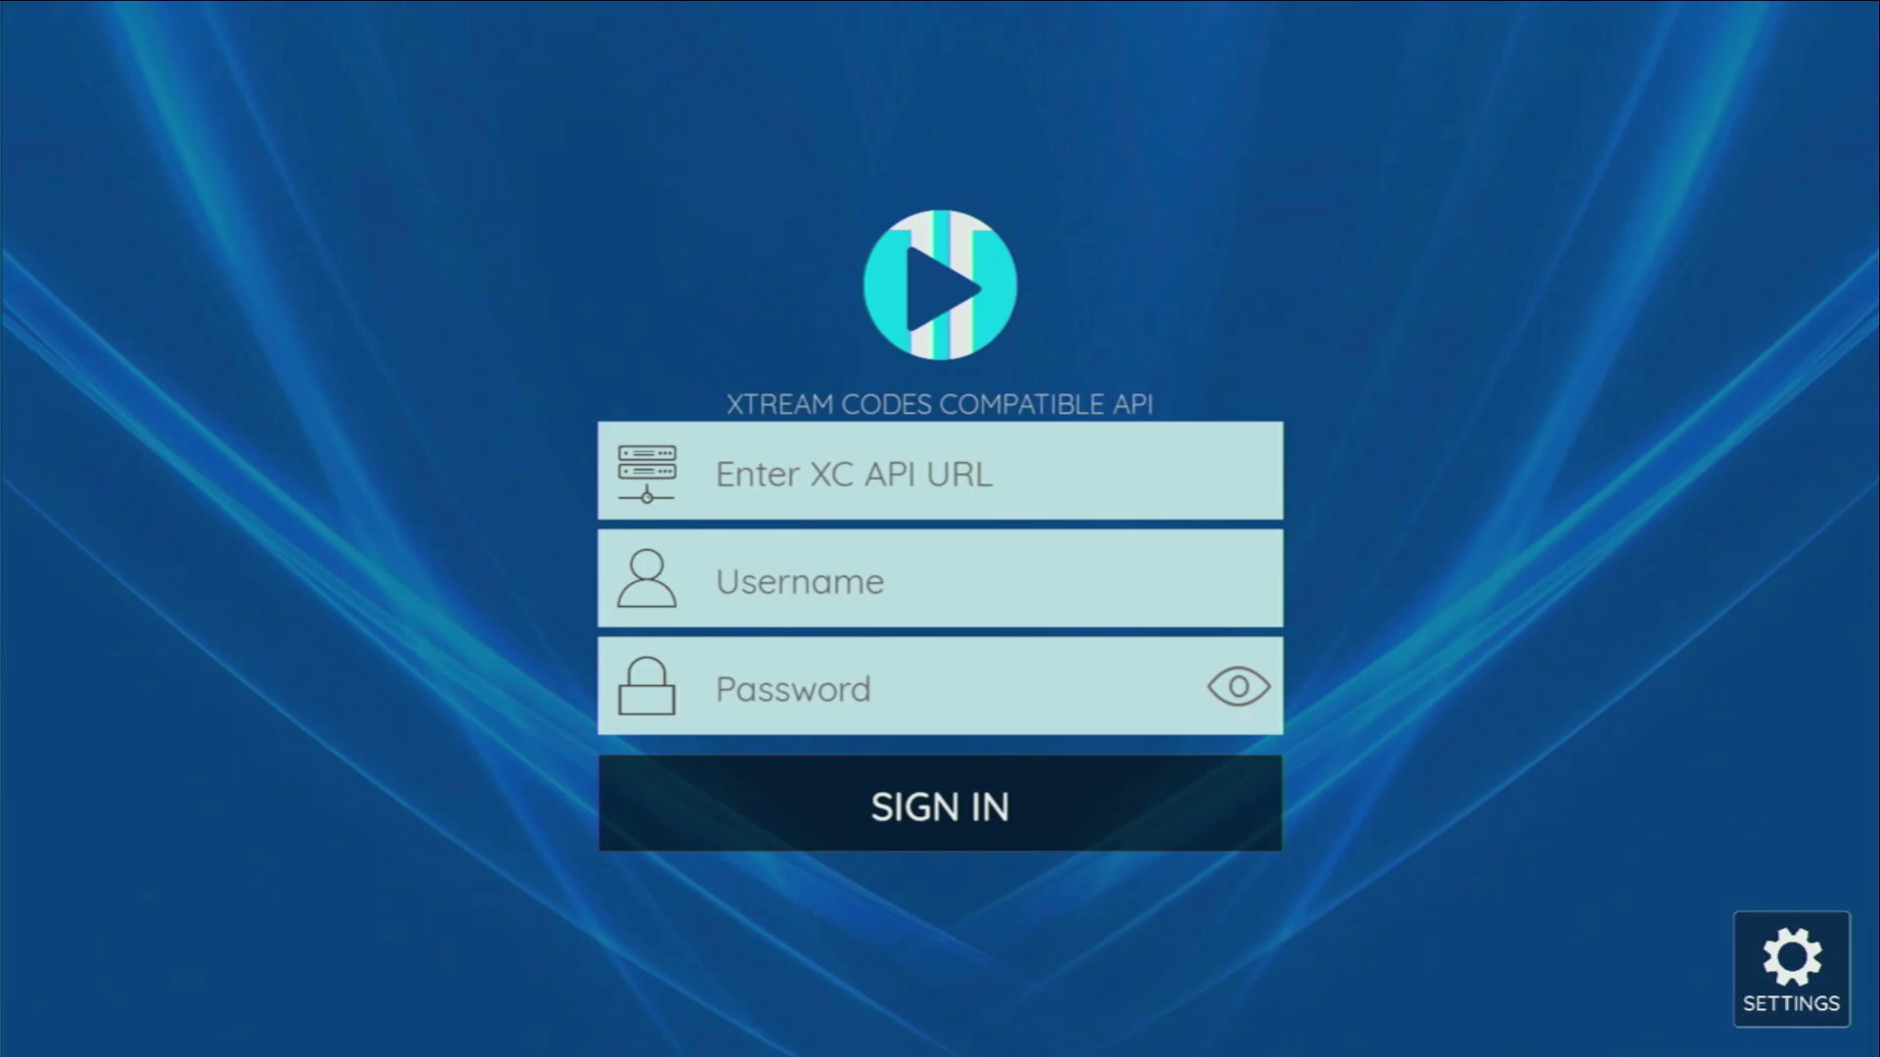
pyautogui.press('Escape')
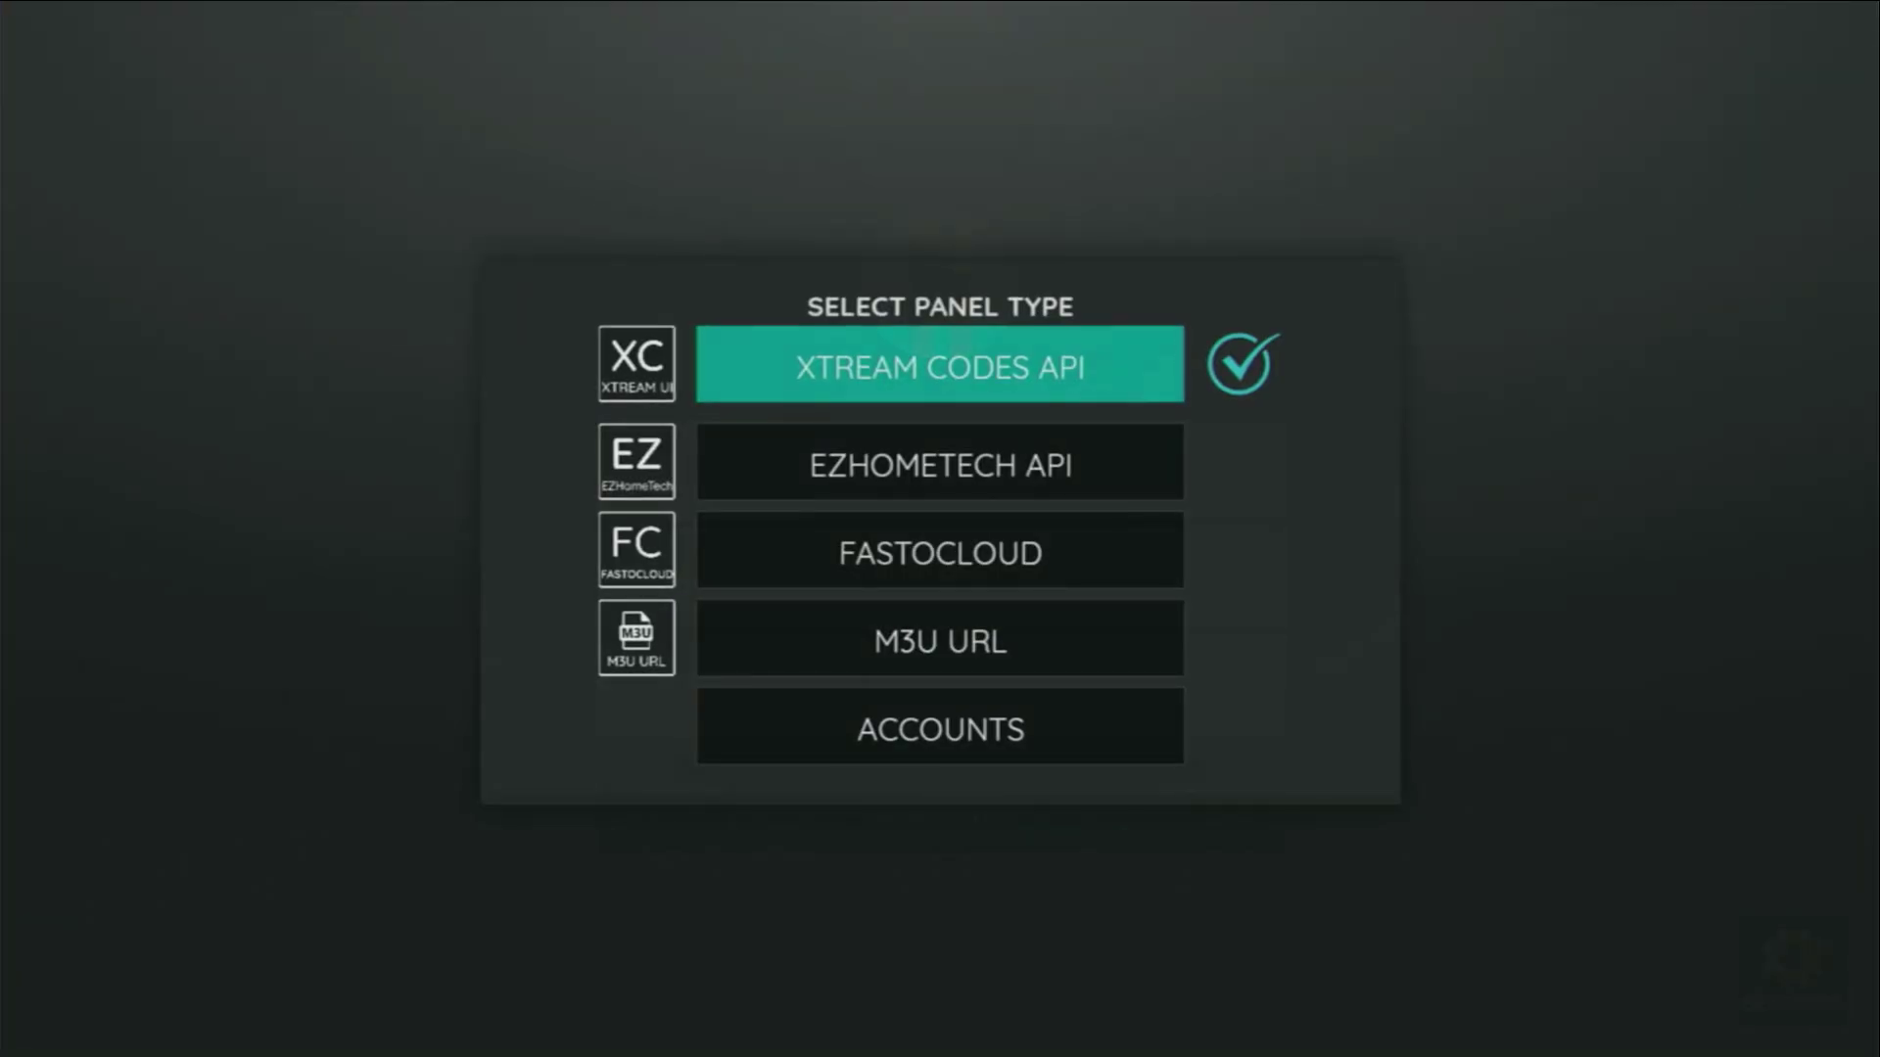
pyautogui.press('Down')
pyautogui.press('Down')
pyautogui.press('Down')
pyautogui.press('Return')
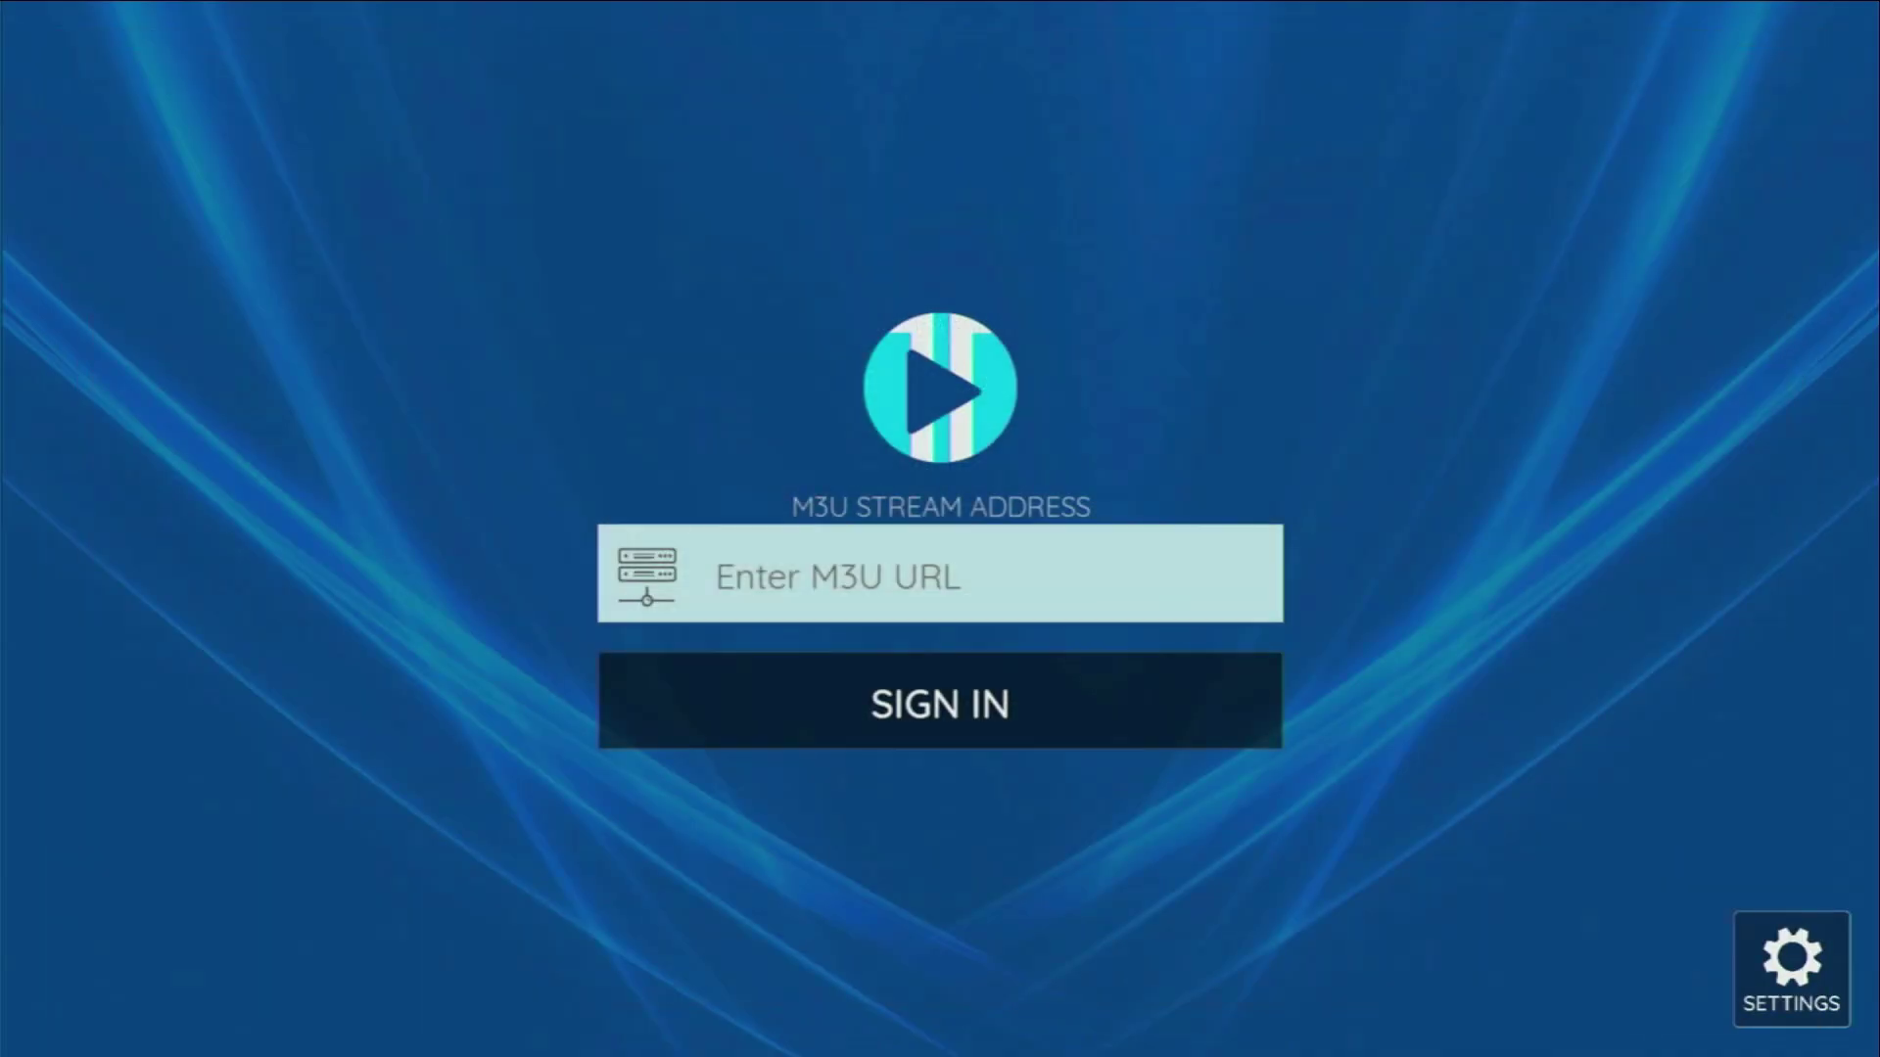
pyautogui.press('Up')
pyautogui.press('Up')
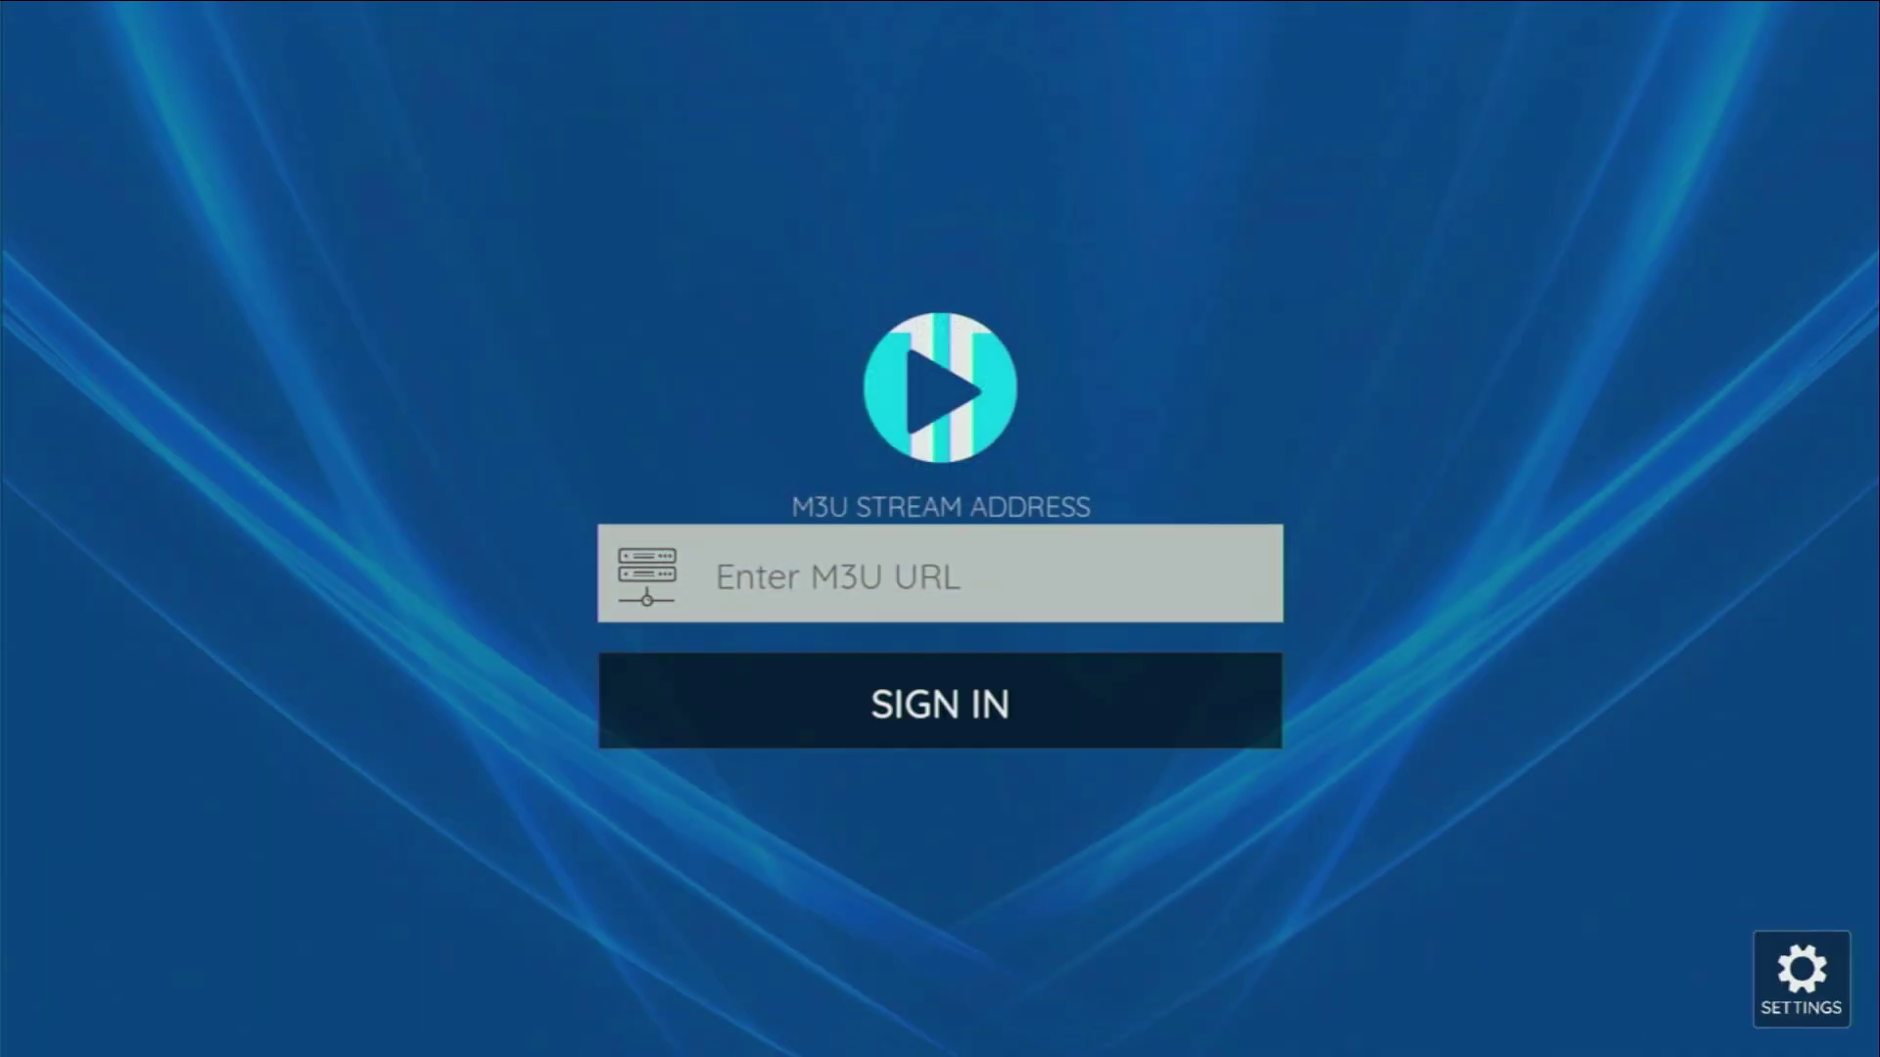
pyautogui.press('Return')
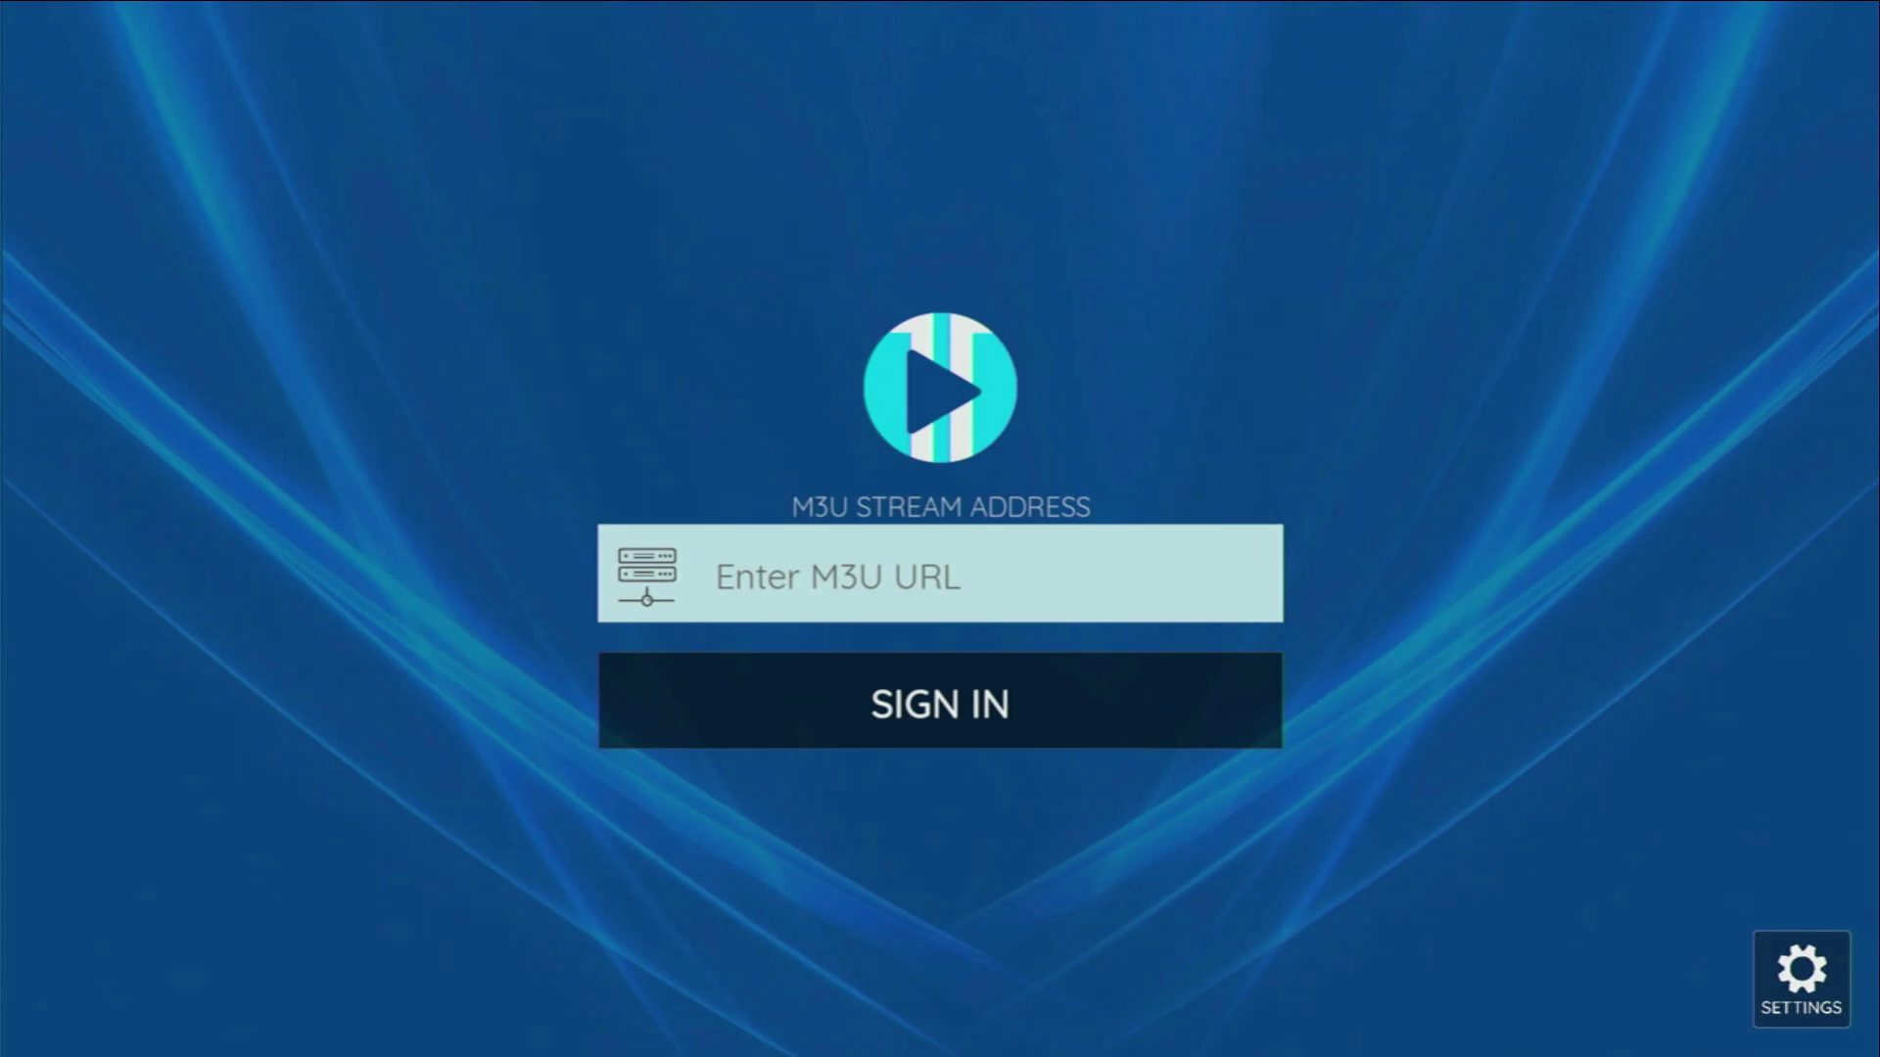